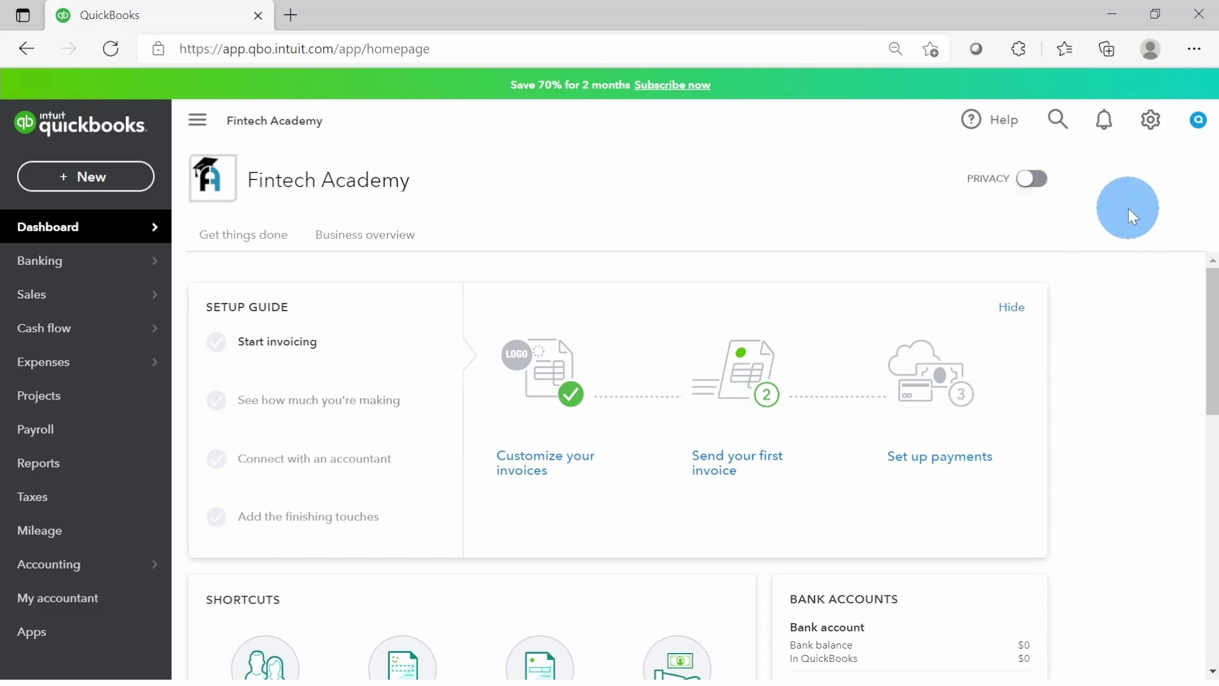
Open the company's chart of accounts
left_click(1150, 127)
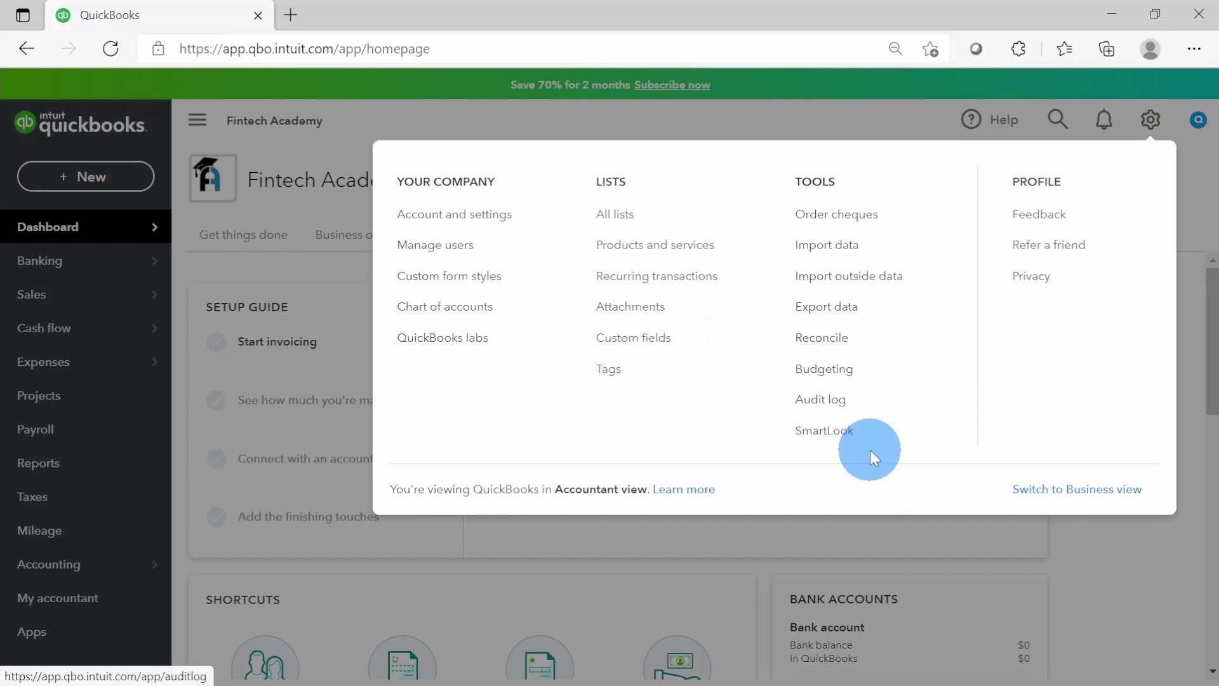
left_click(1154, 632)
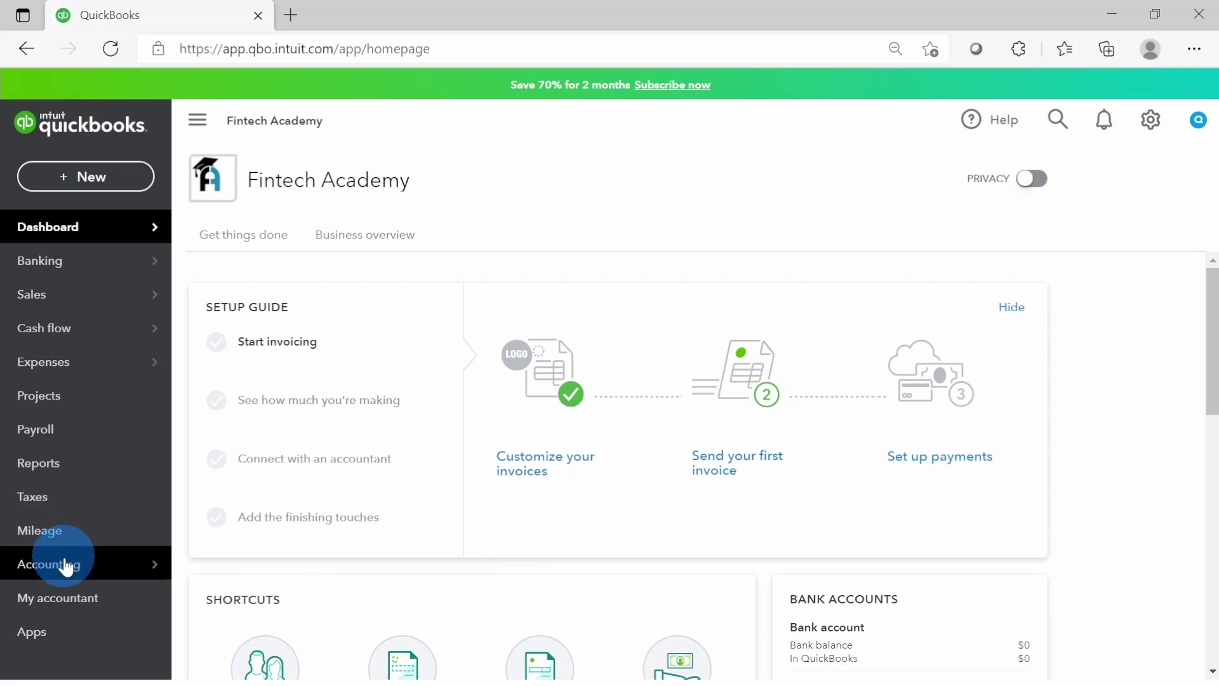
mouse_move(71, 566)
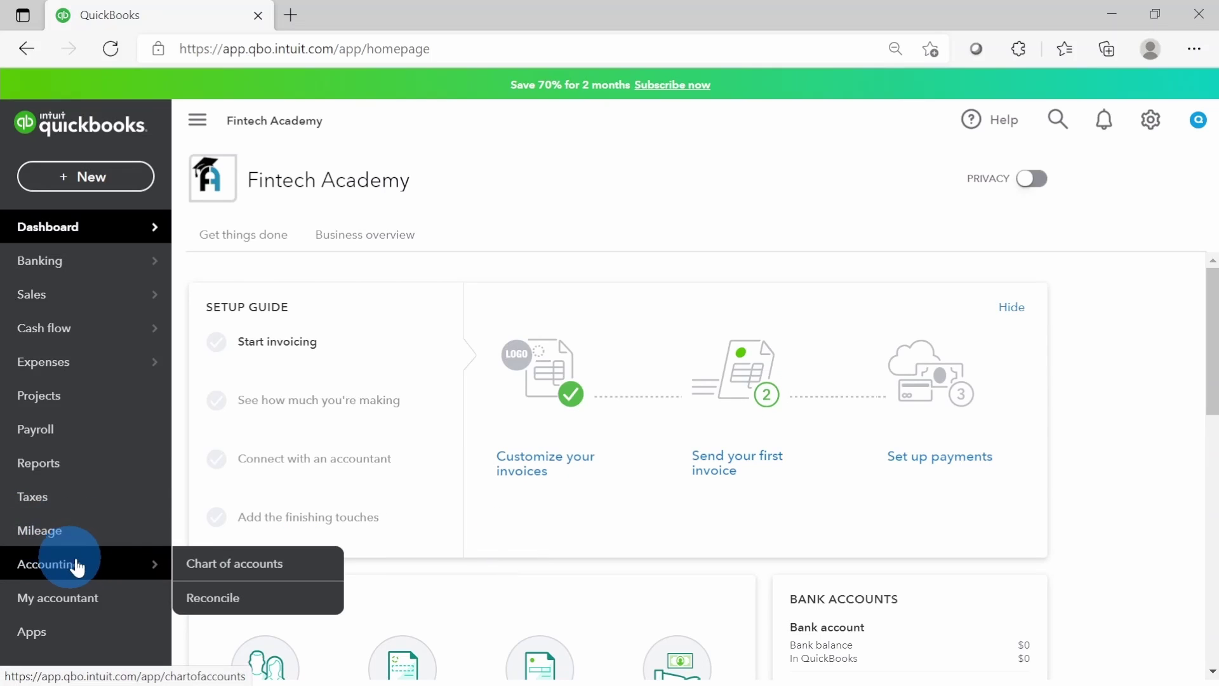
left_click(245, 569)
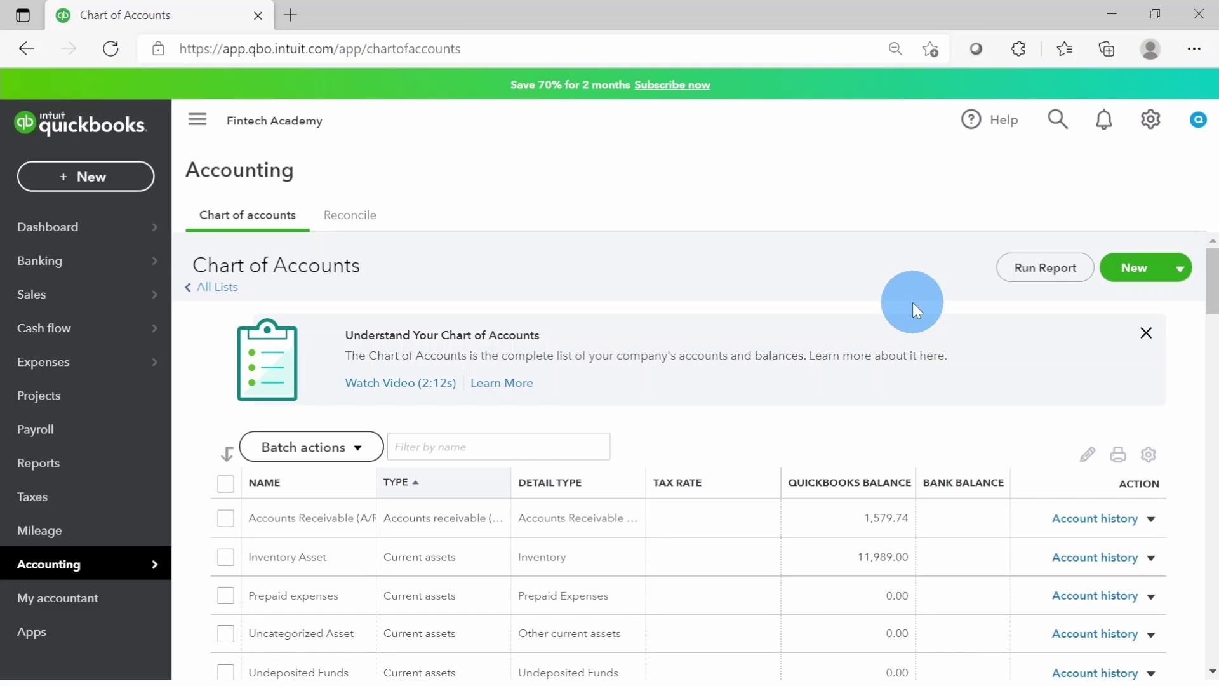
Start a new account in the chart of accounts with account type Expenses and detail type Auto
left_click(1122, 273)
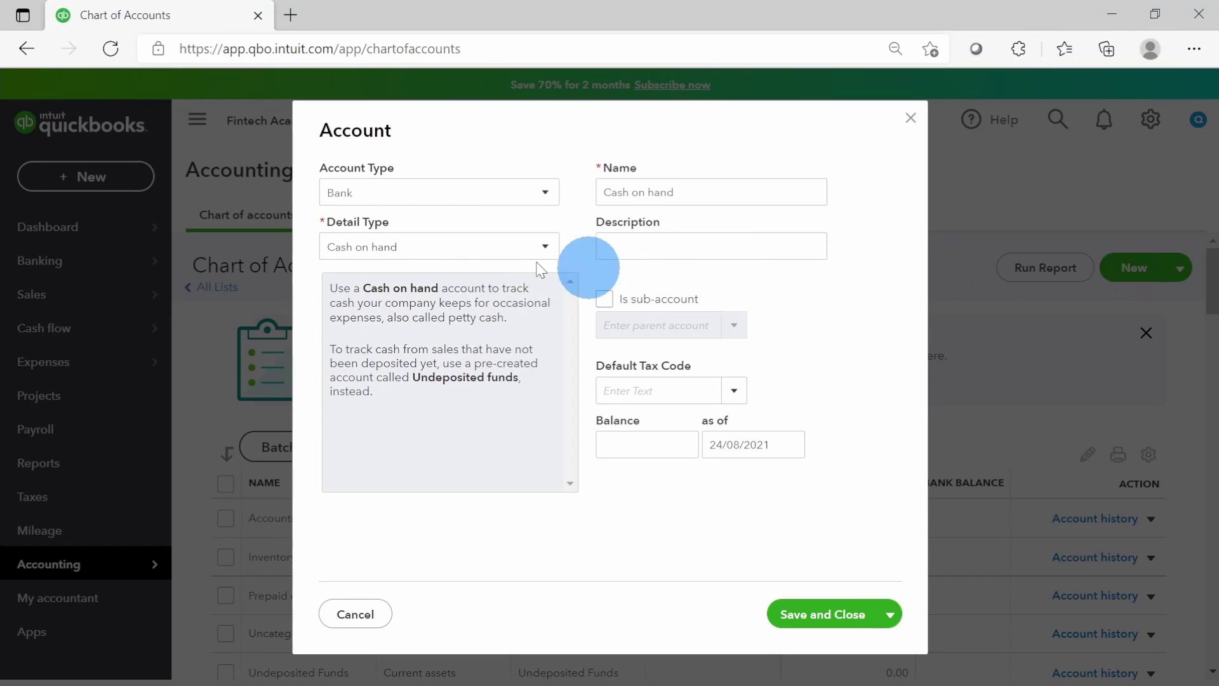
left_click(444, 195)
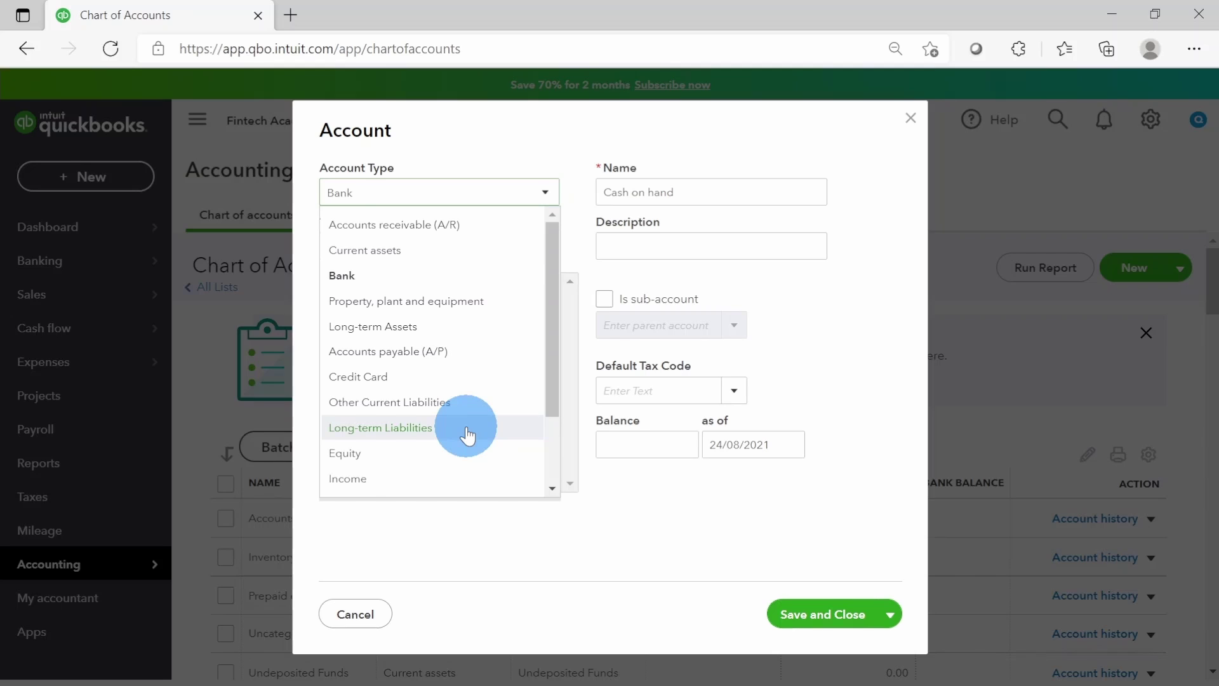
scroll(468, 436, "down", 2)
left_click(475, 457)
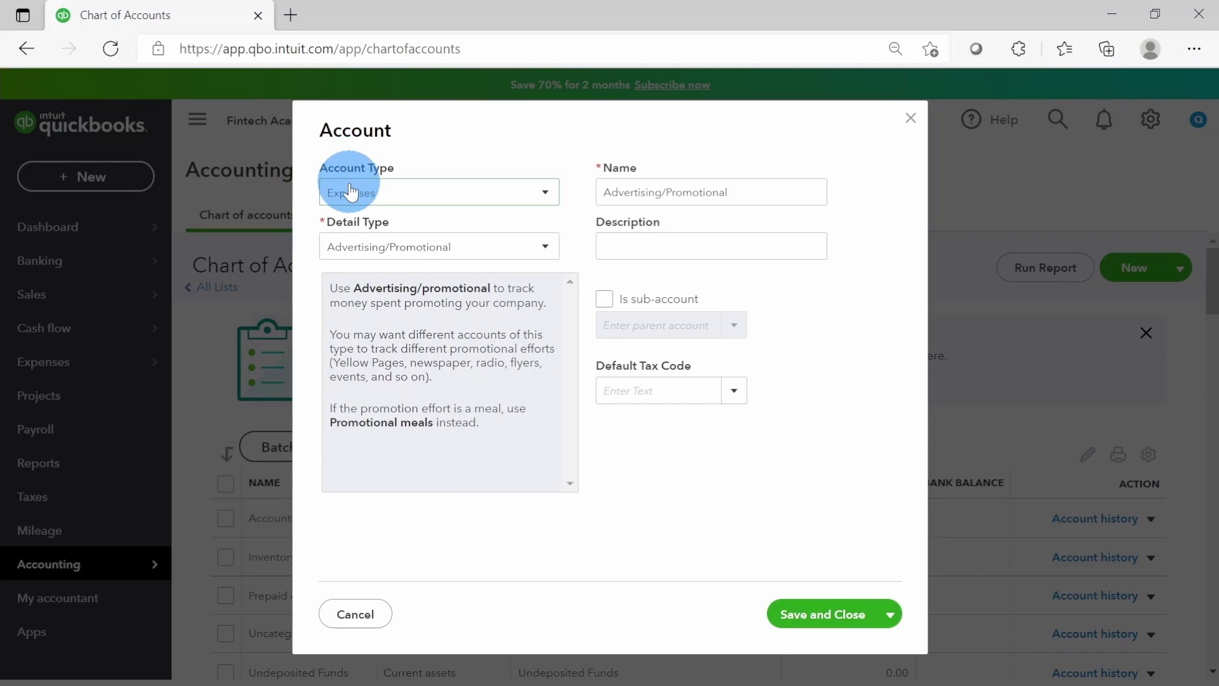
left_click(453, 251)
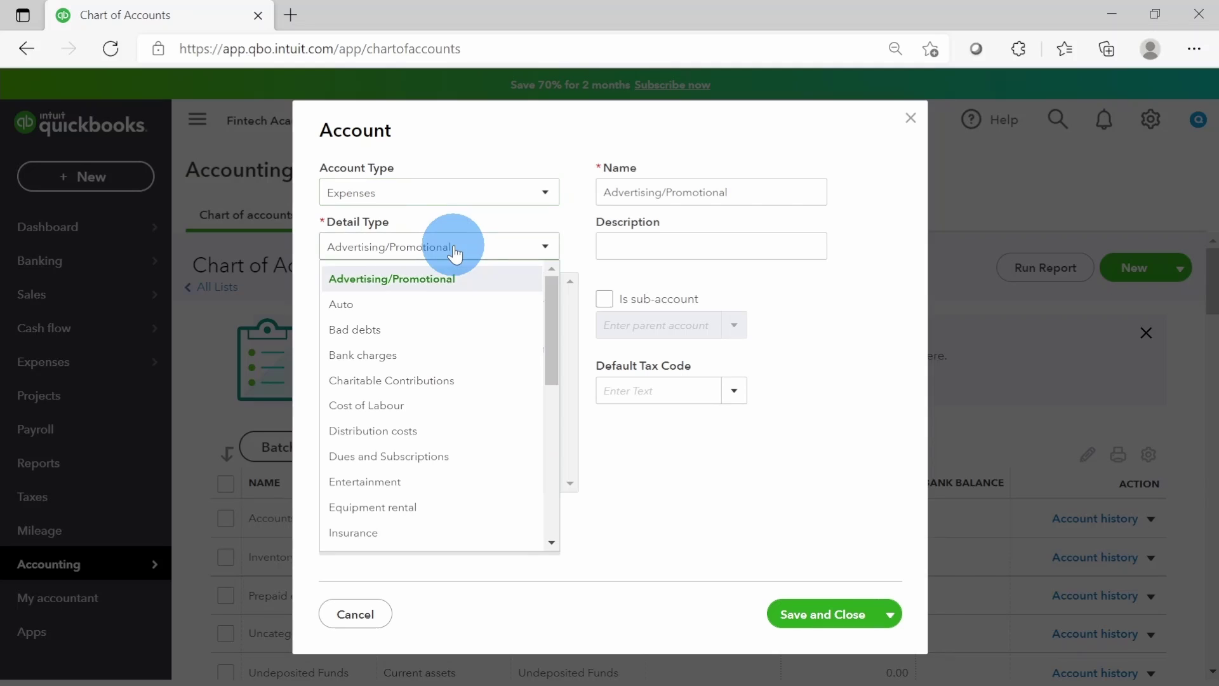
left_click(464, 304)
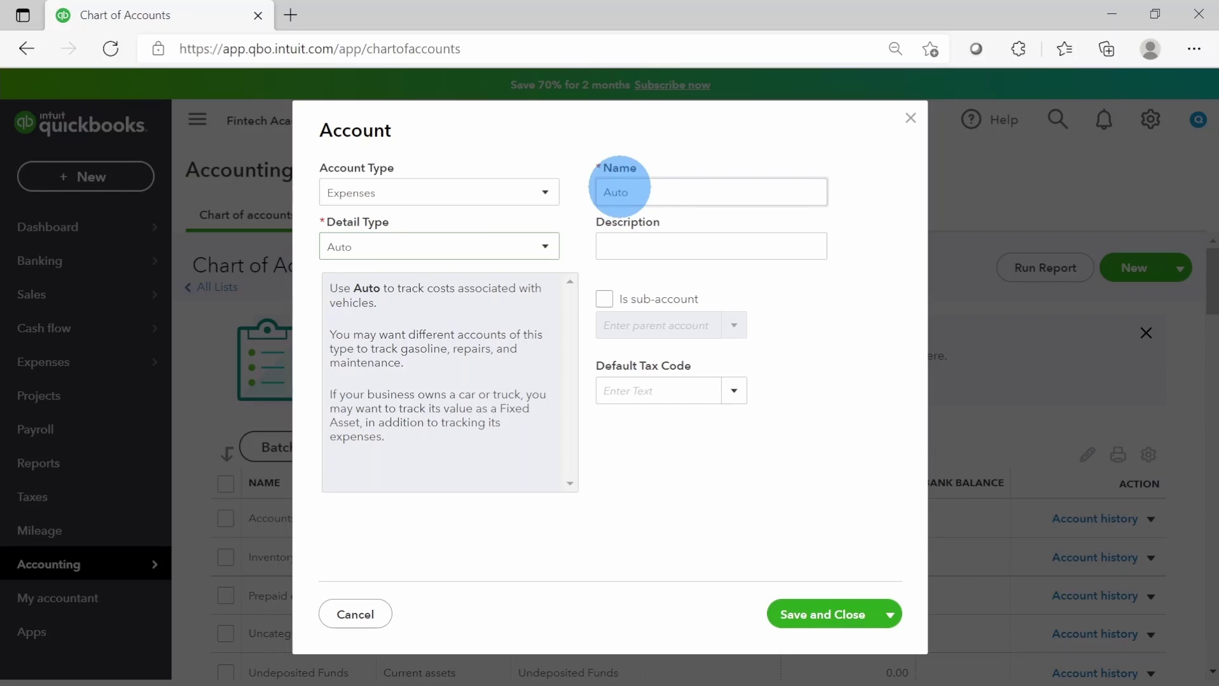
Name the new account Auto Expenses, set its default tax code to HST ON, and save it
double_click(621, 192)
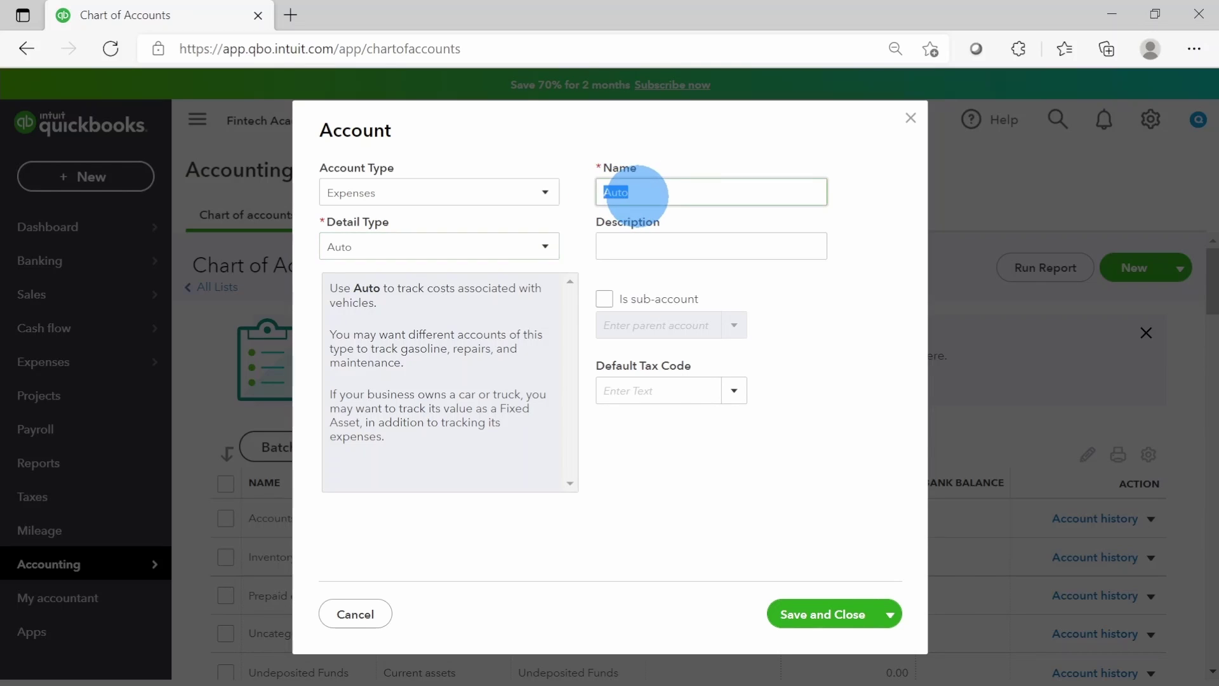
left_click(630, 193)
type("Expenses")
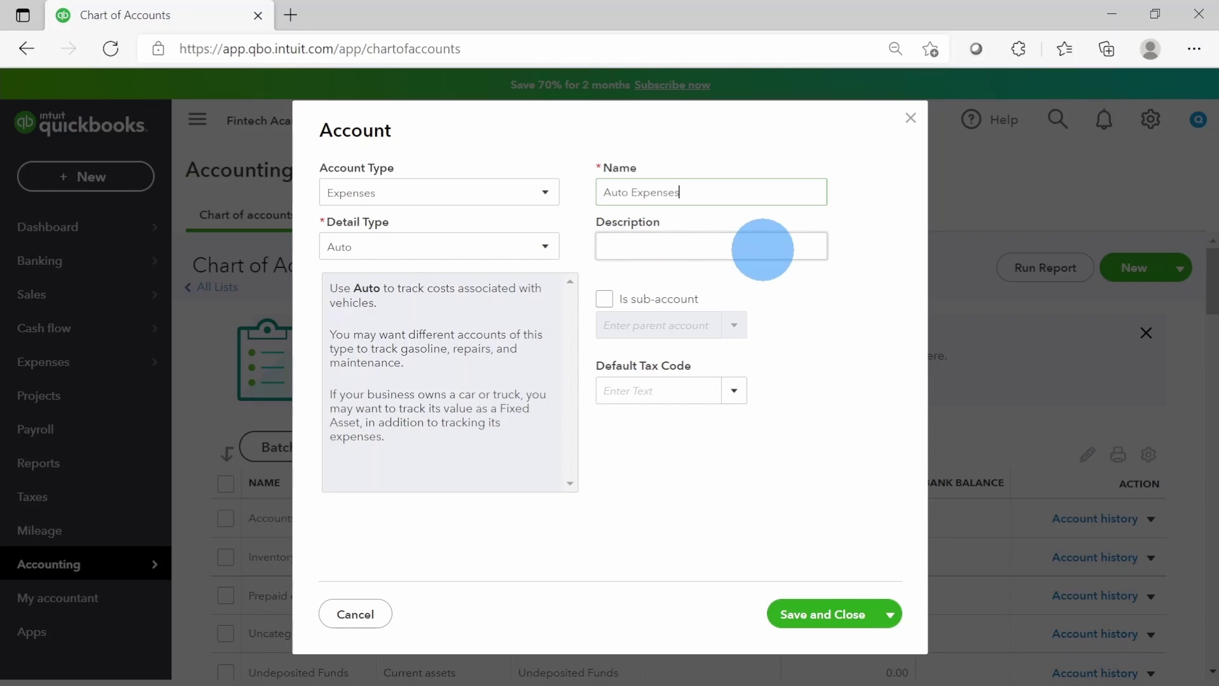
left_click(734, 389)
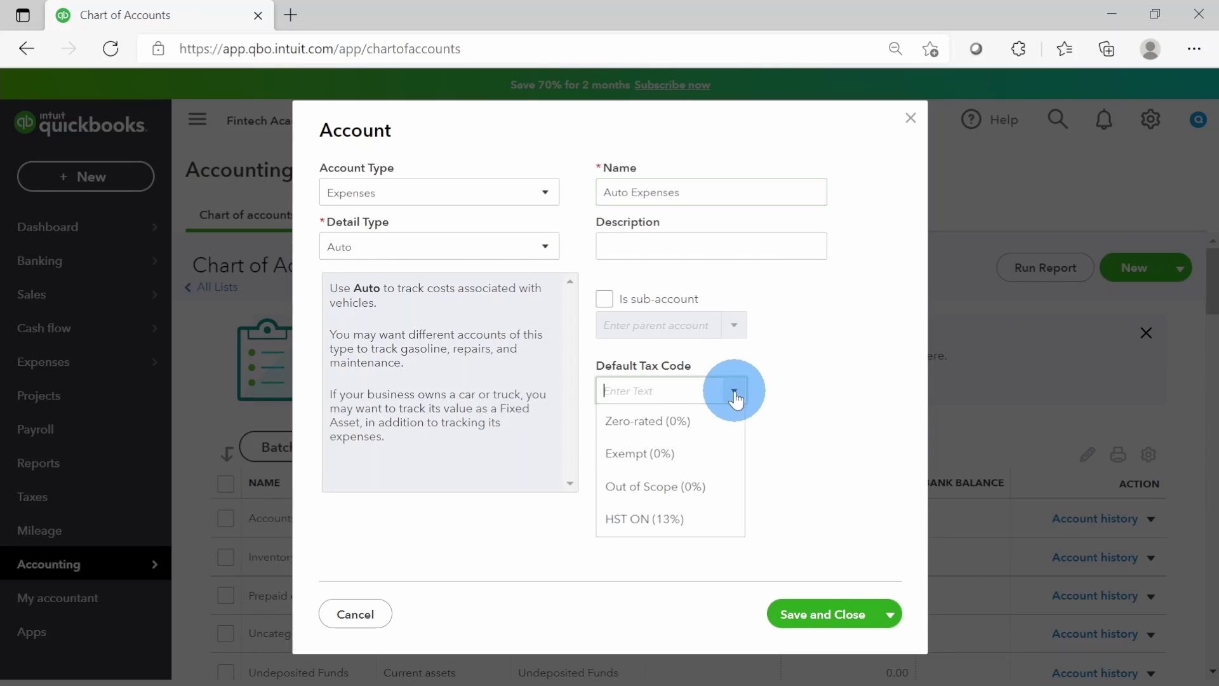
left_click(662, 520)
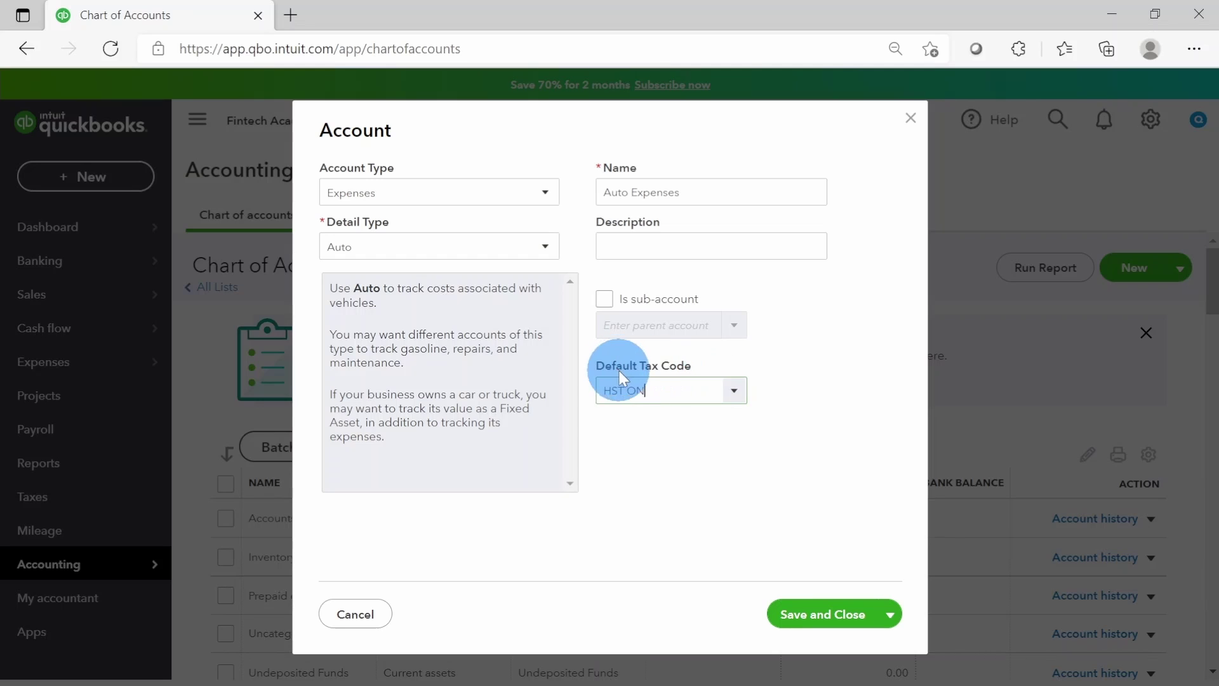
left_click(817, 618)
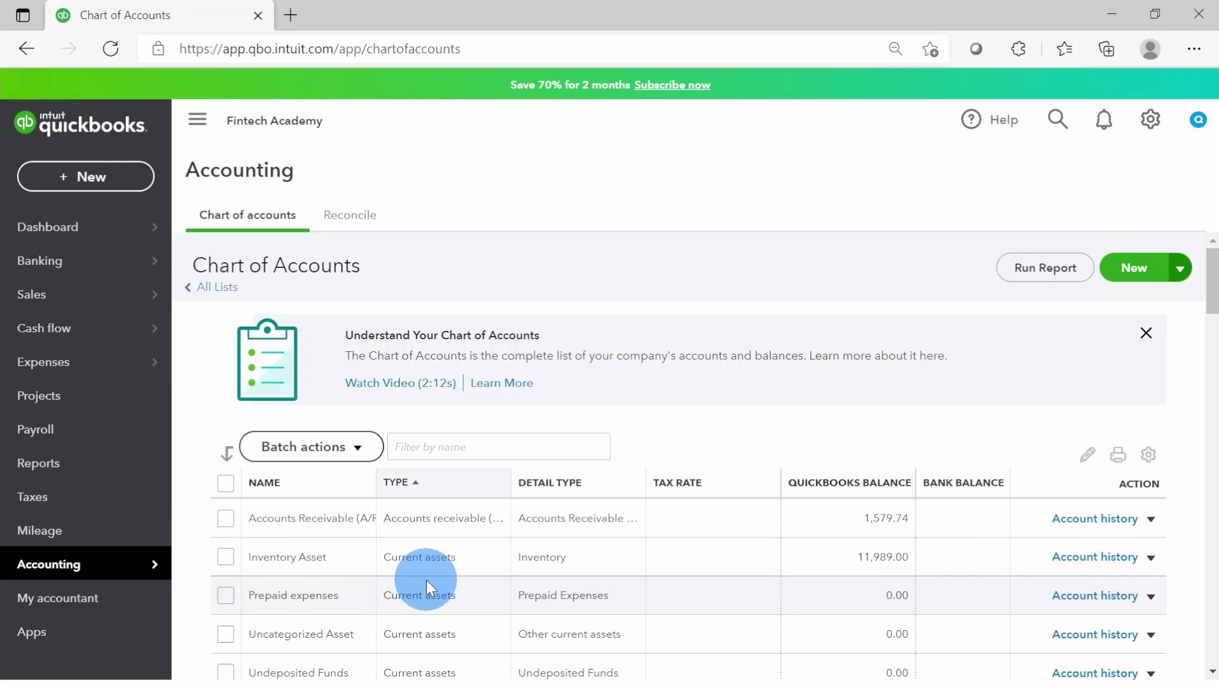
Find the Auto Expenses account in the chart of accounts and check its type and tax rate
scroll(426, 580, "down", 6)
scroll(425, 580, "down", 3)
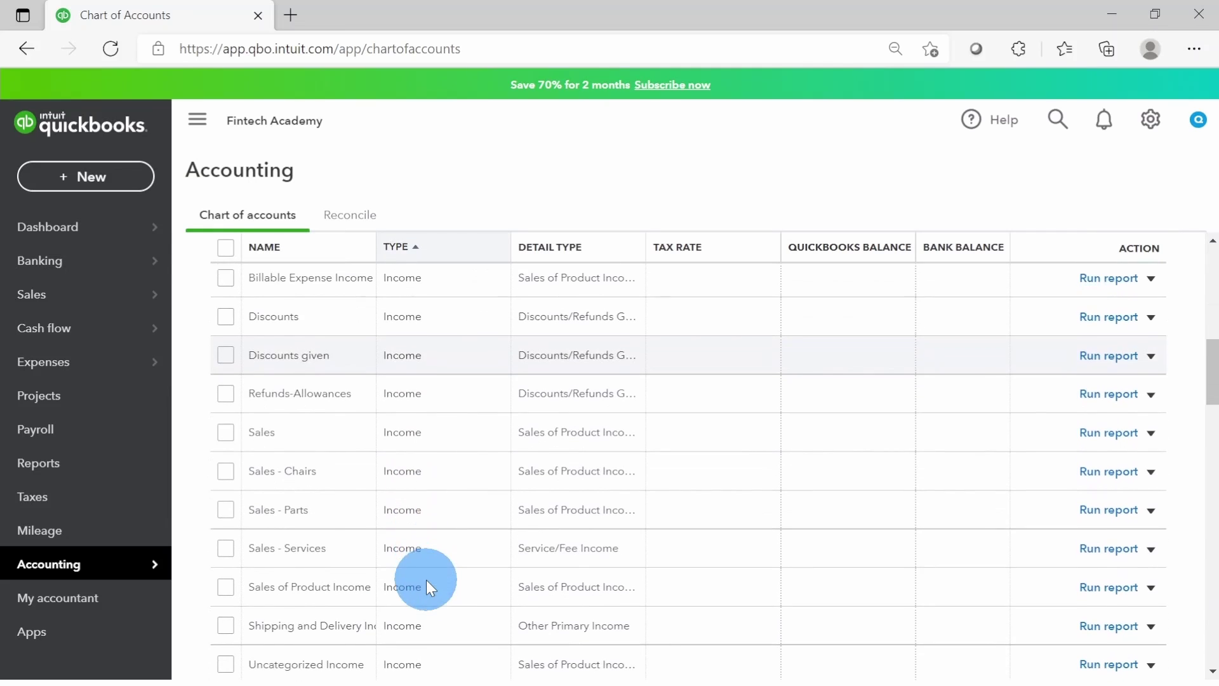
scroll(415, 488, "down", 4)
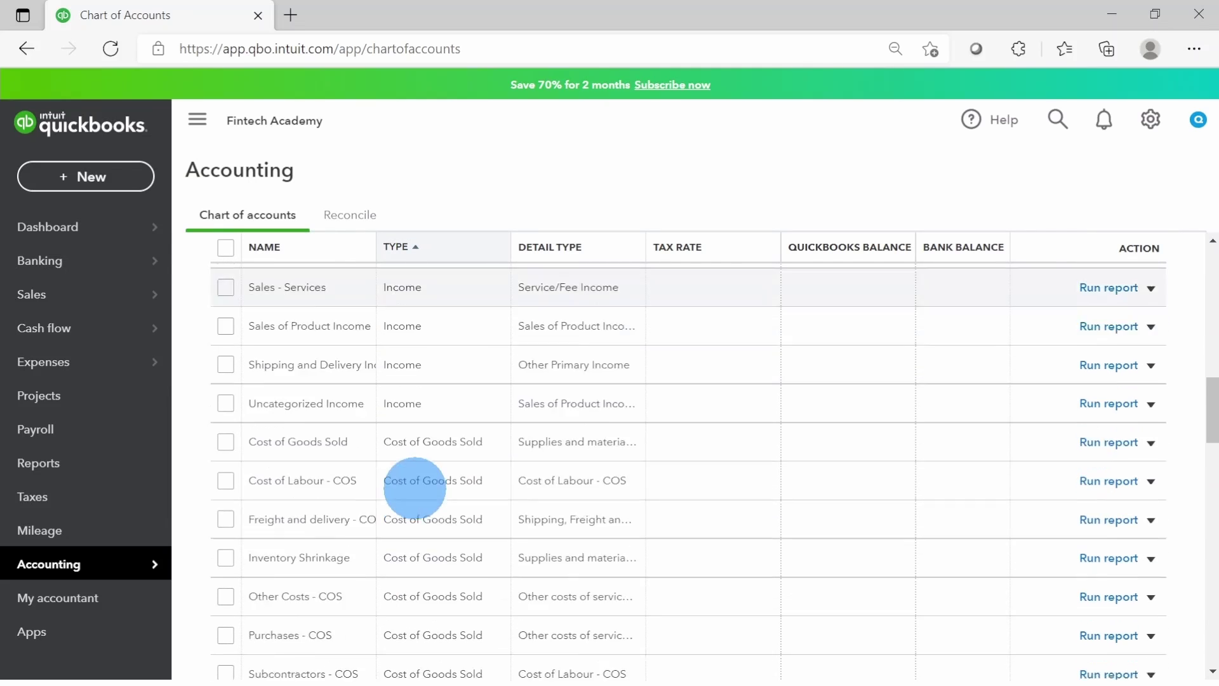
scroll(432, 522, "down", 1)
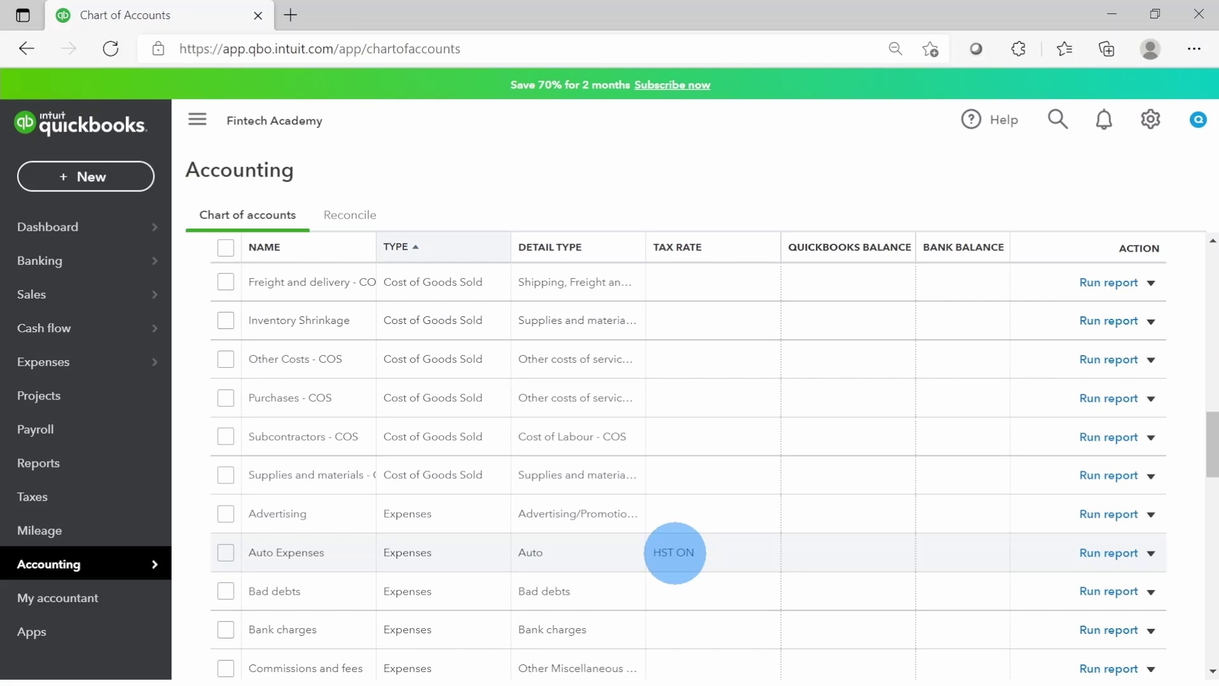
scroll(1205, 521, "up", 5)
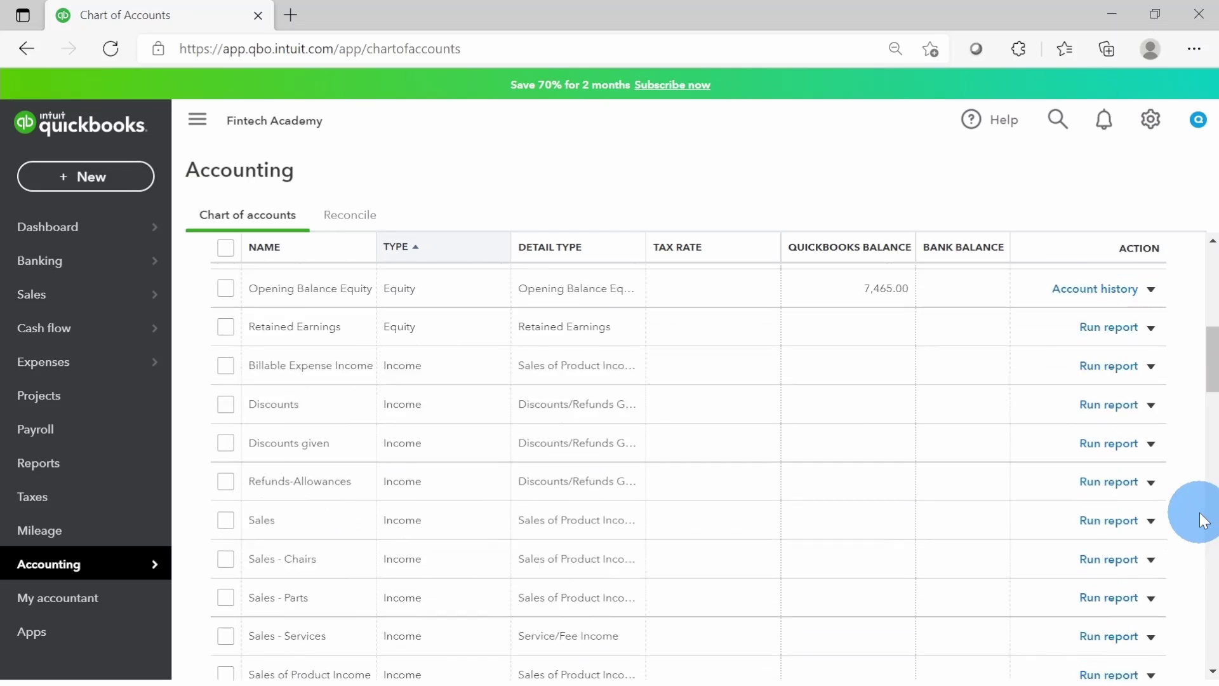
scroll(1204, 521, "up", 10)
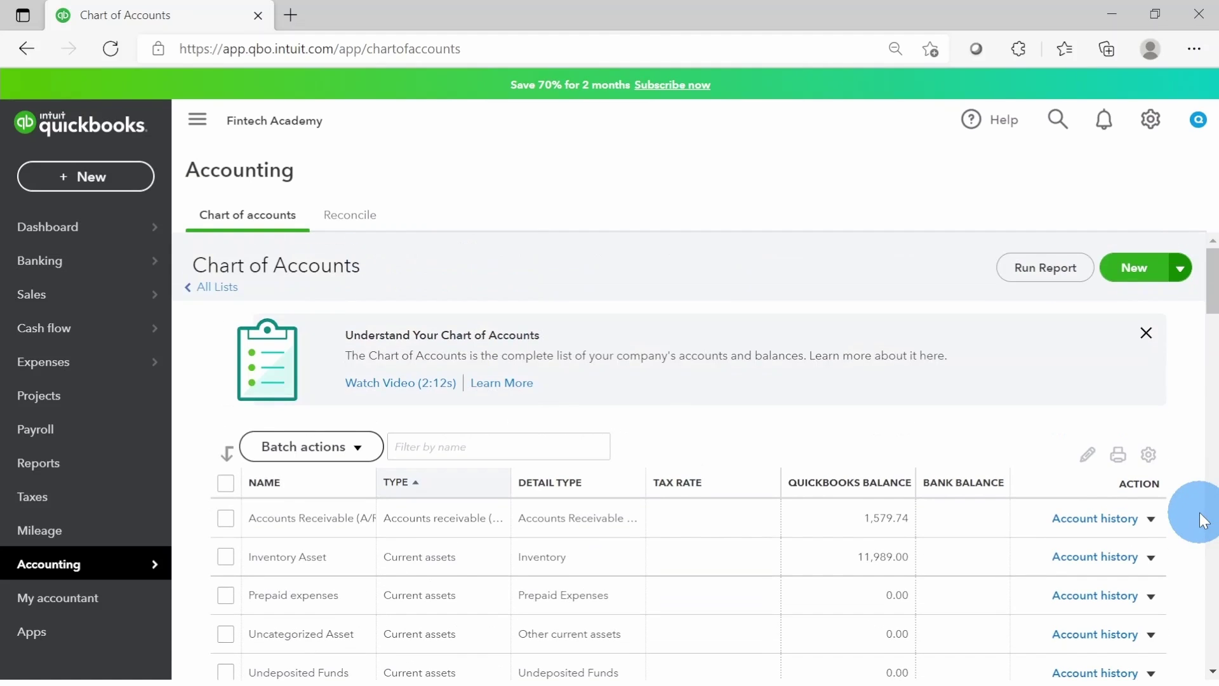
Create another account entry using the Expenses account type and the Auto detail type
left_click(1133, 271)
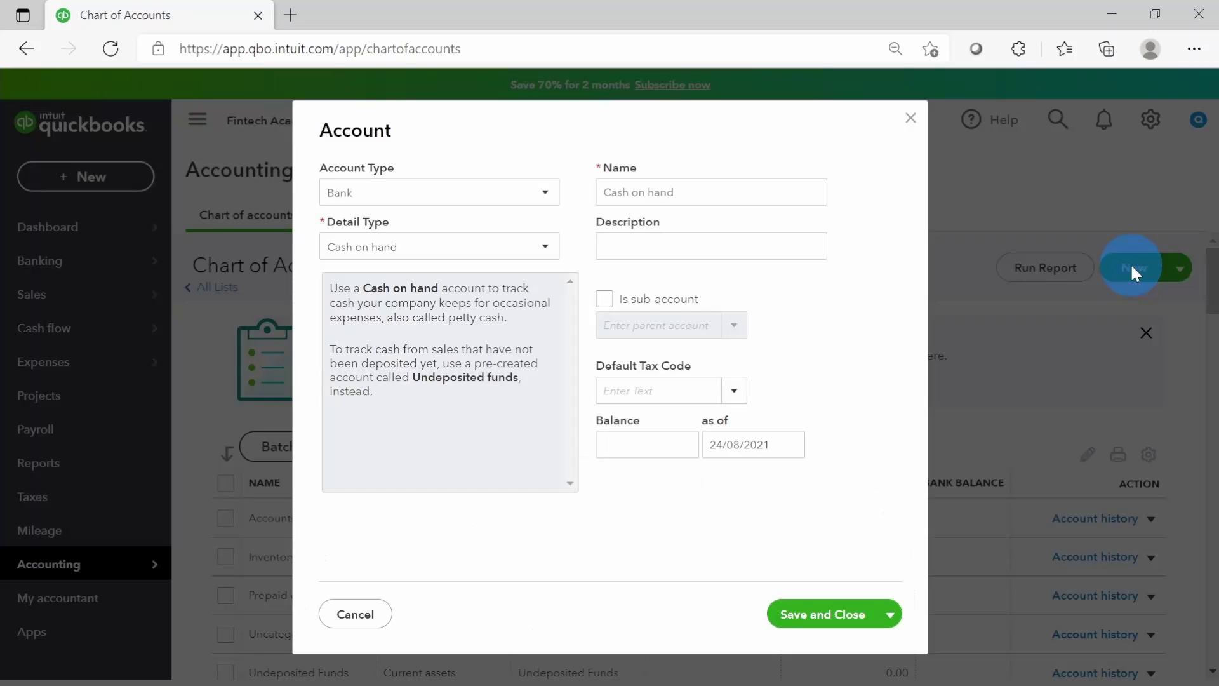
left_click(512, 192)
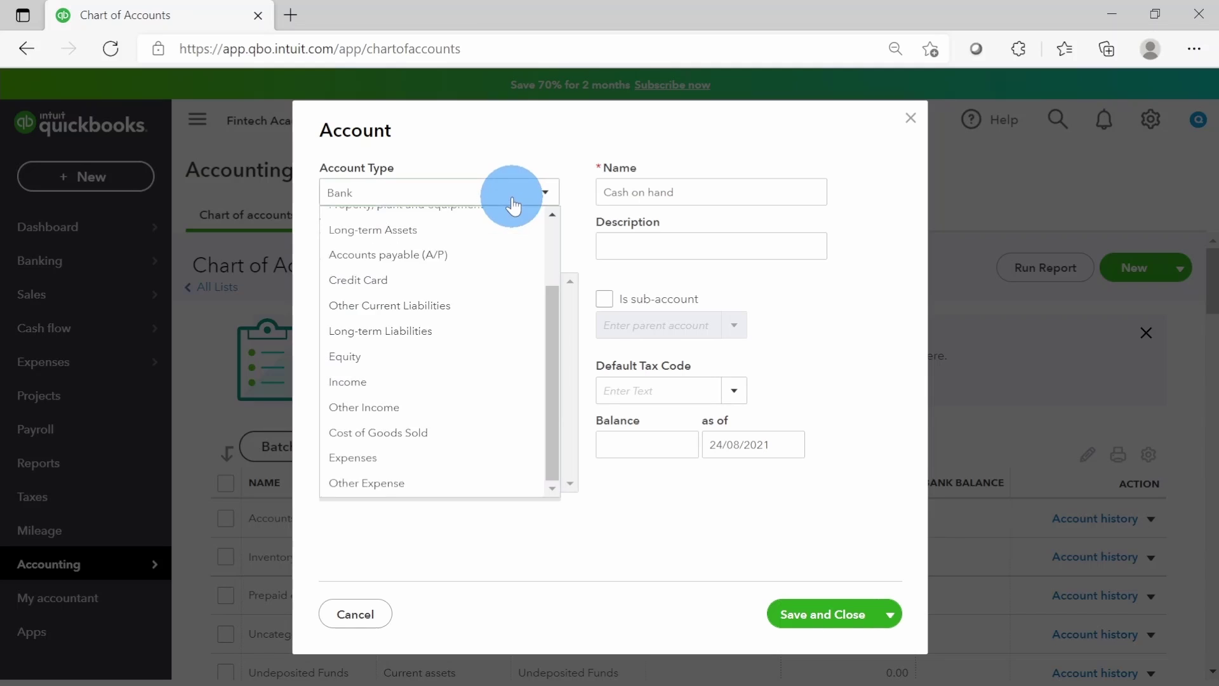
scroll(463, 407, "down", 2)
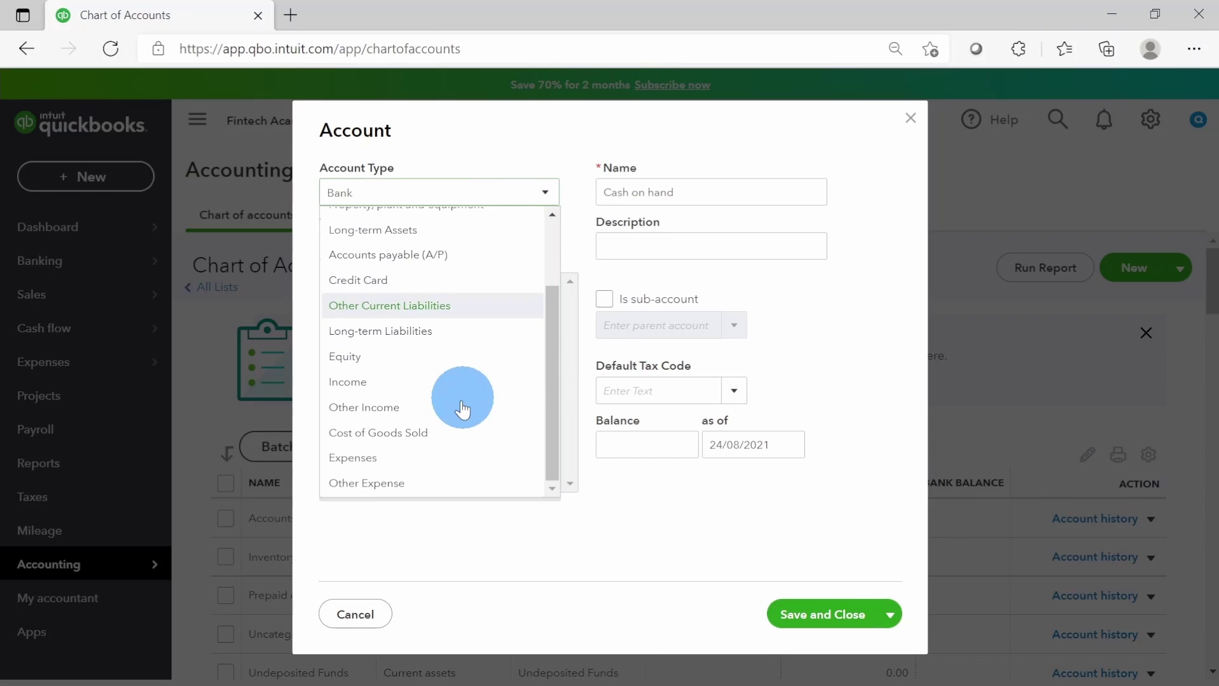
left_click(470, 457)
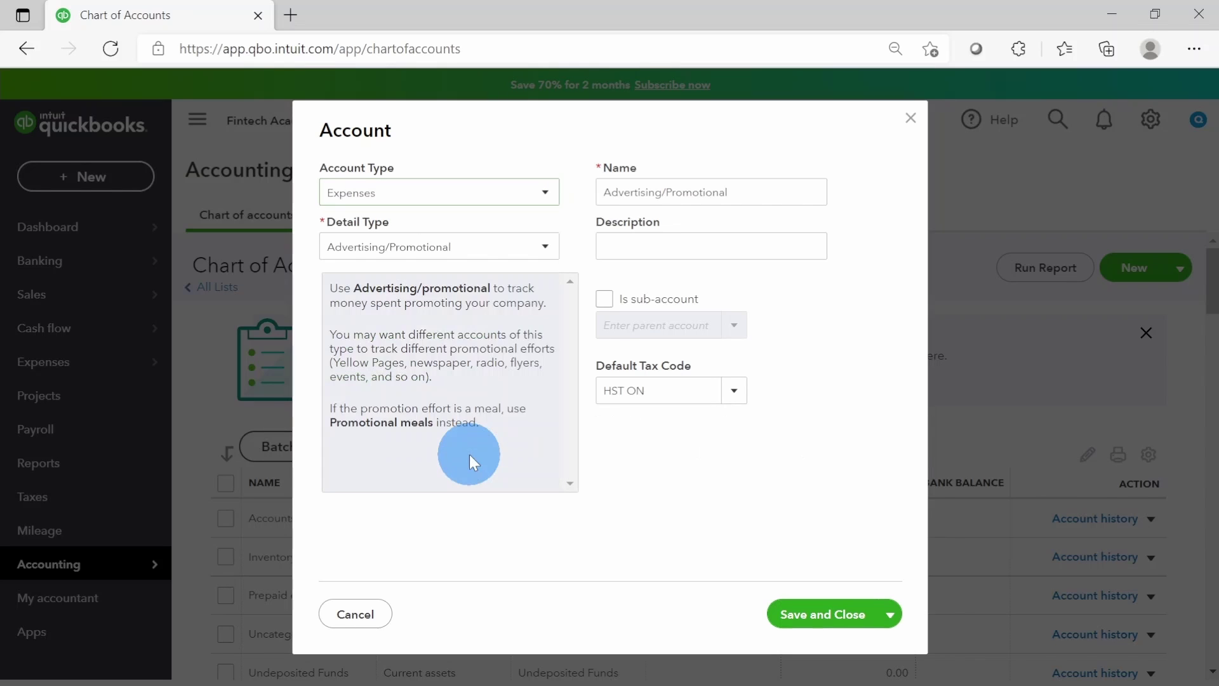
left_click(451, 254)
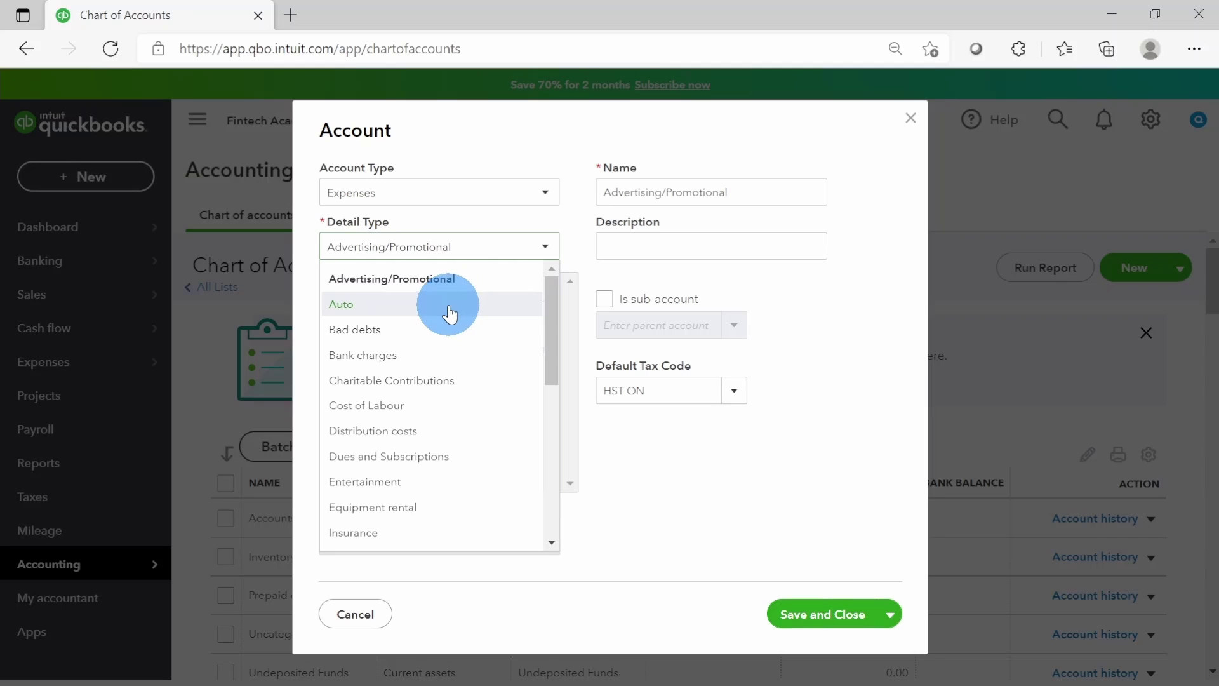
left_click(450, 305)
Replace the suggested name of the new account with Gas Expenses
double_click(626, 195)
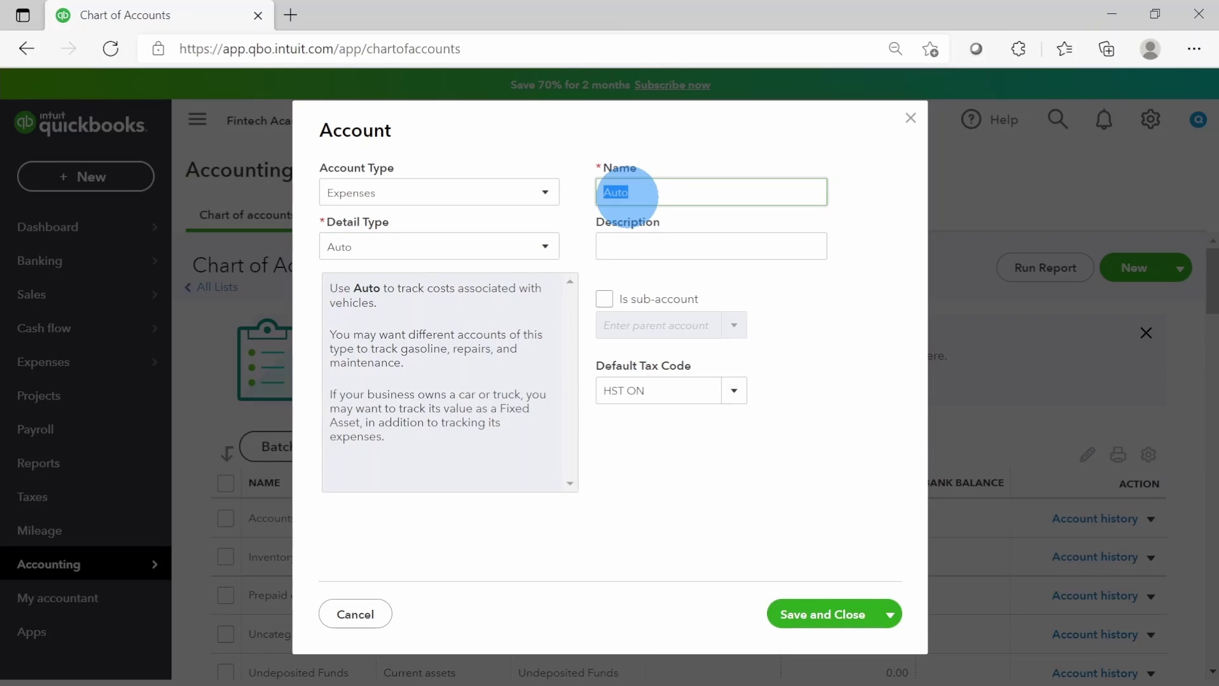
type("Gas Expens")
key("BackSpace")
key("BackSpace")
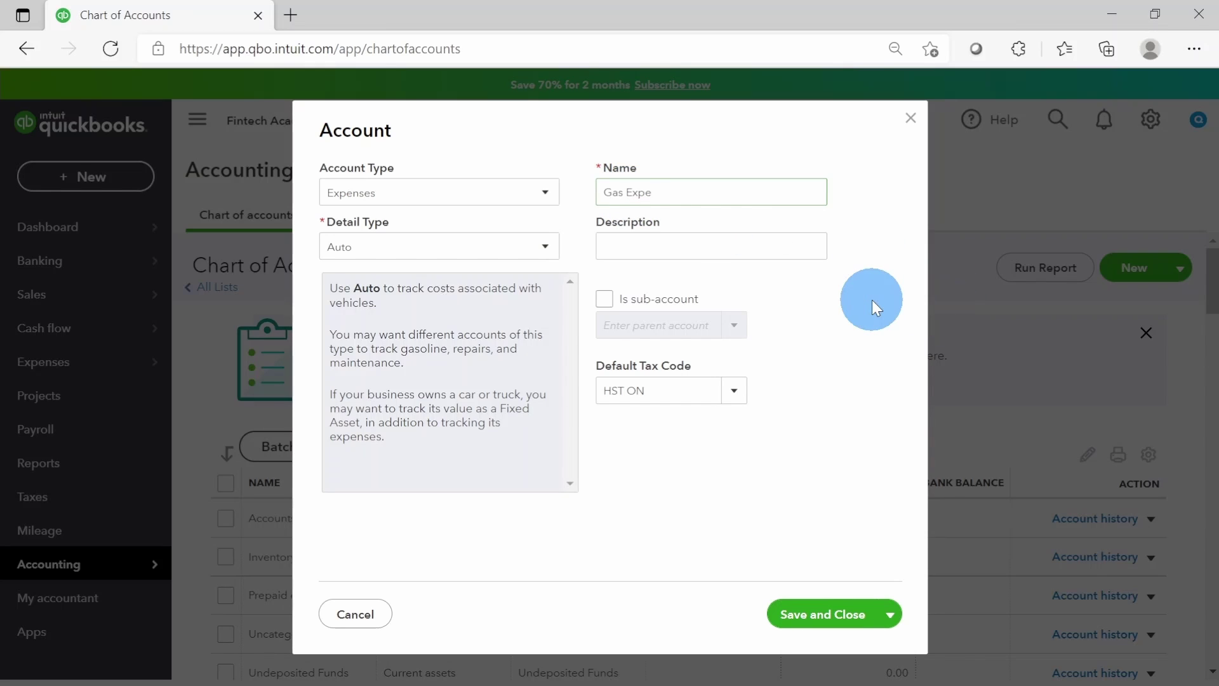
type("nses")
key("Tab")
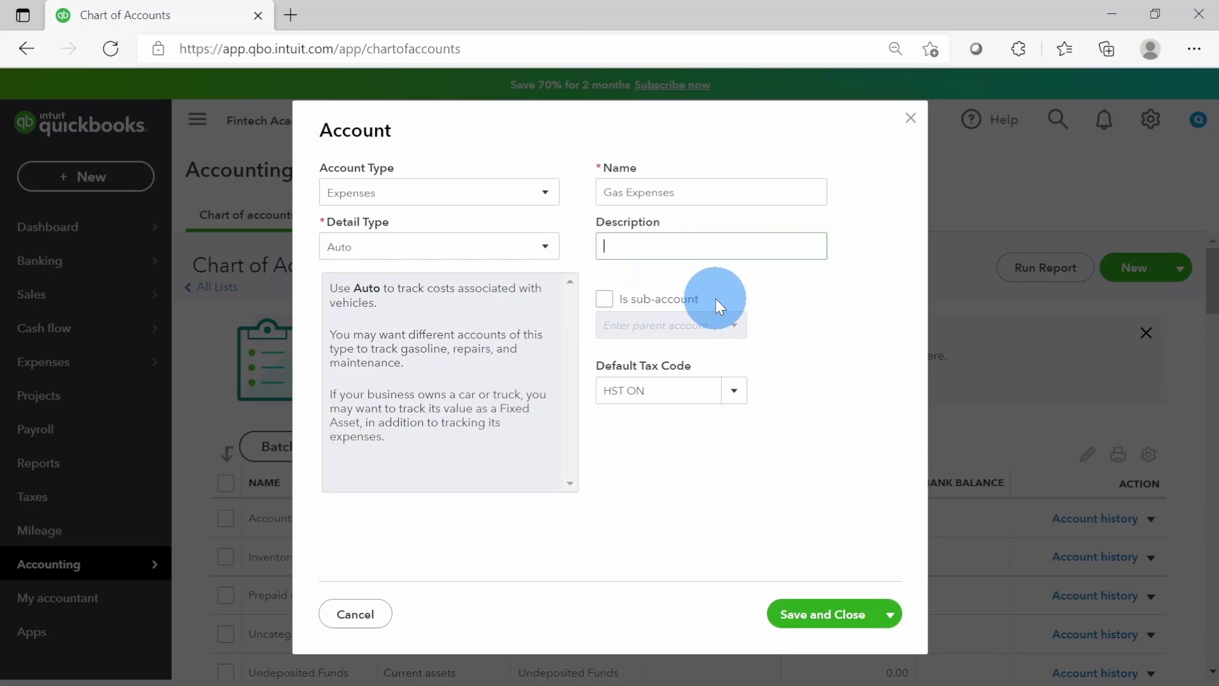
Make Gas Expenses a sub-account of the parent account Auto Expenses and save it
left_click(605, 300)
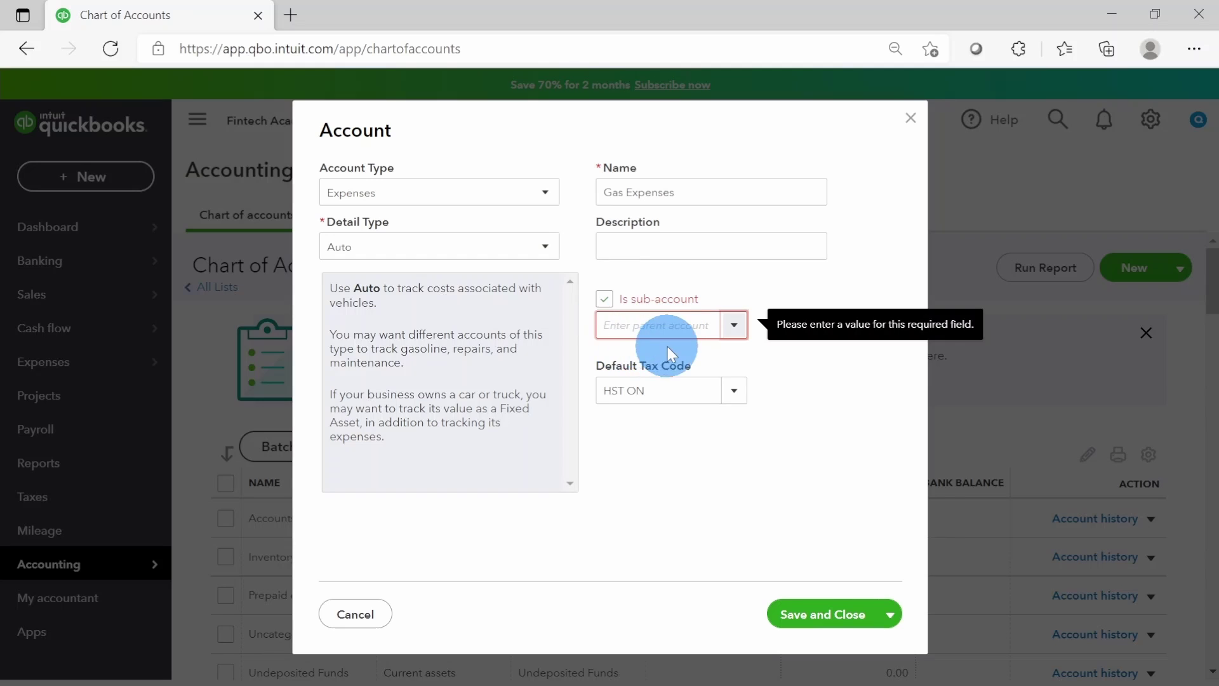
type("a")
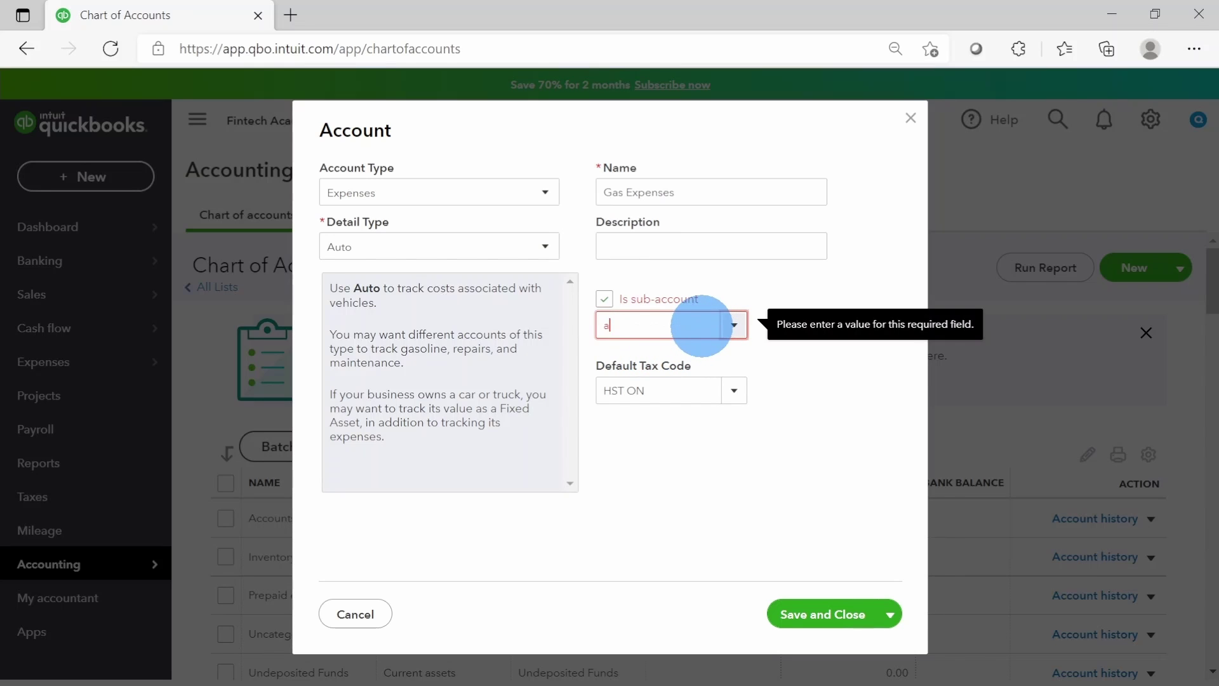
type("uto Expenses")
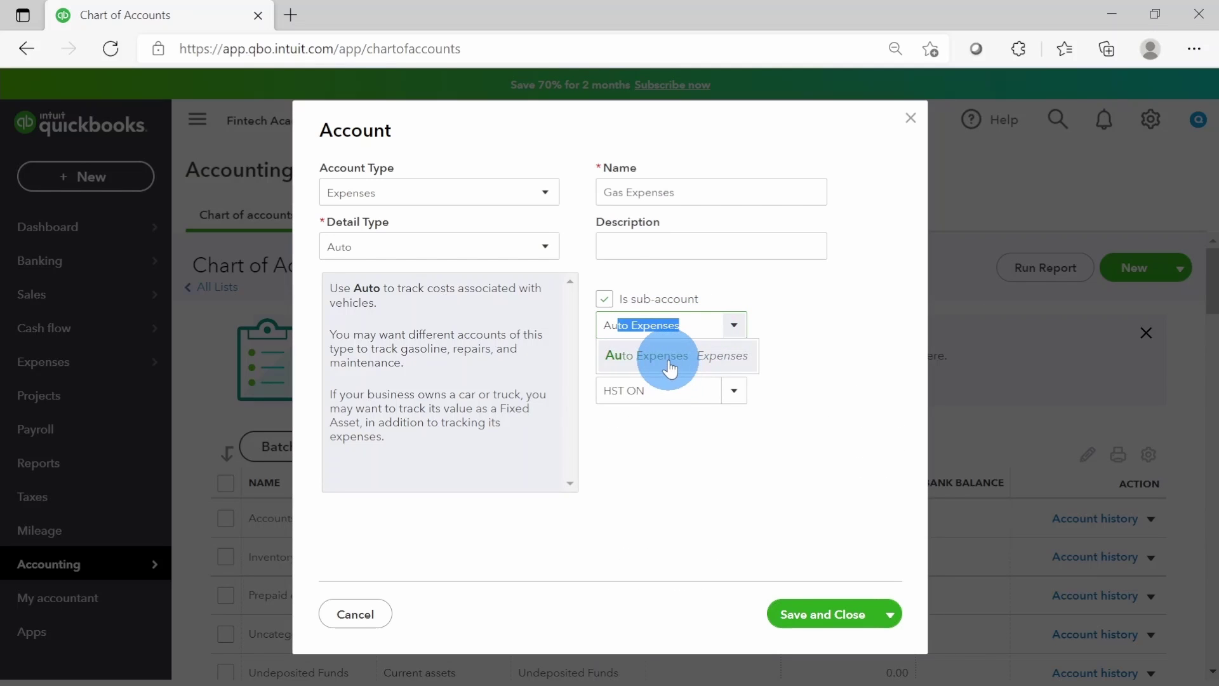
left_click(670, 368)
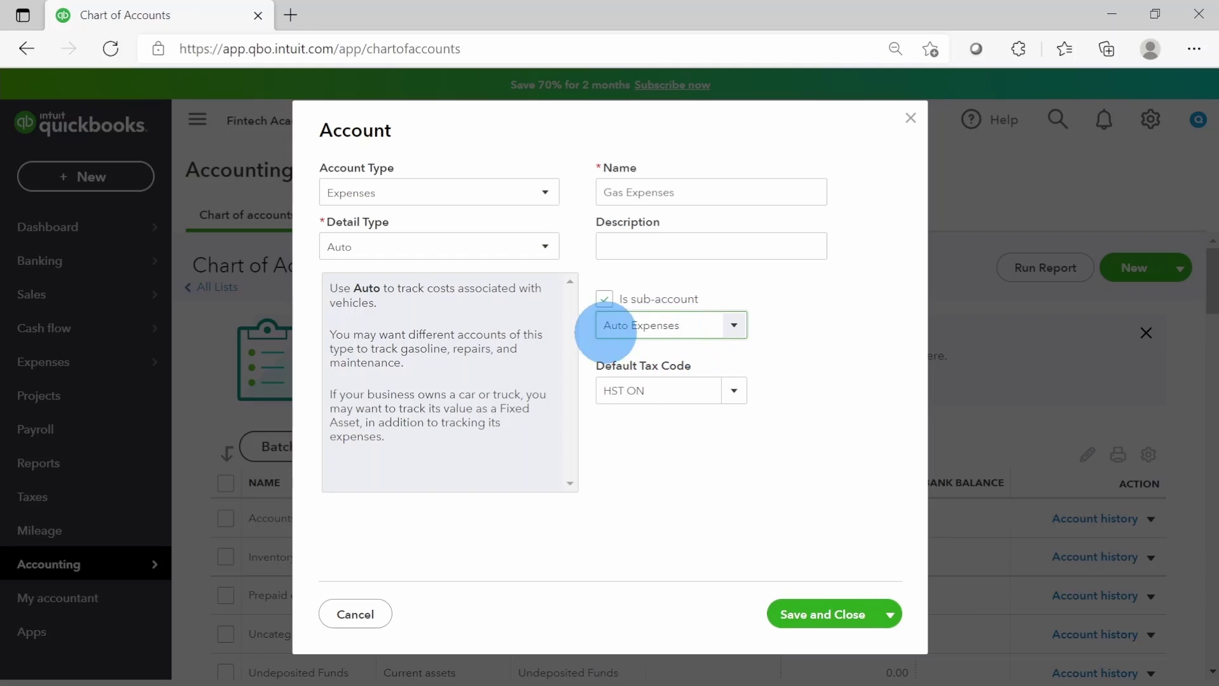
left_click(665, 191)
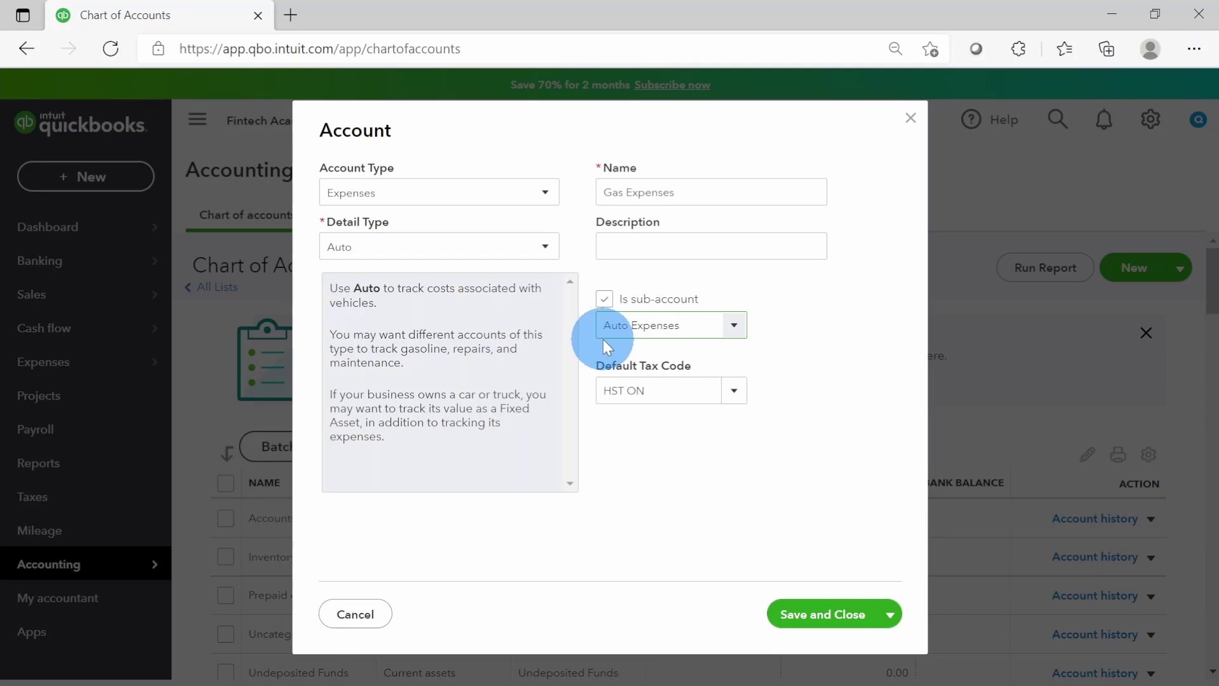
left_click(828, 624)
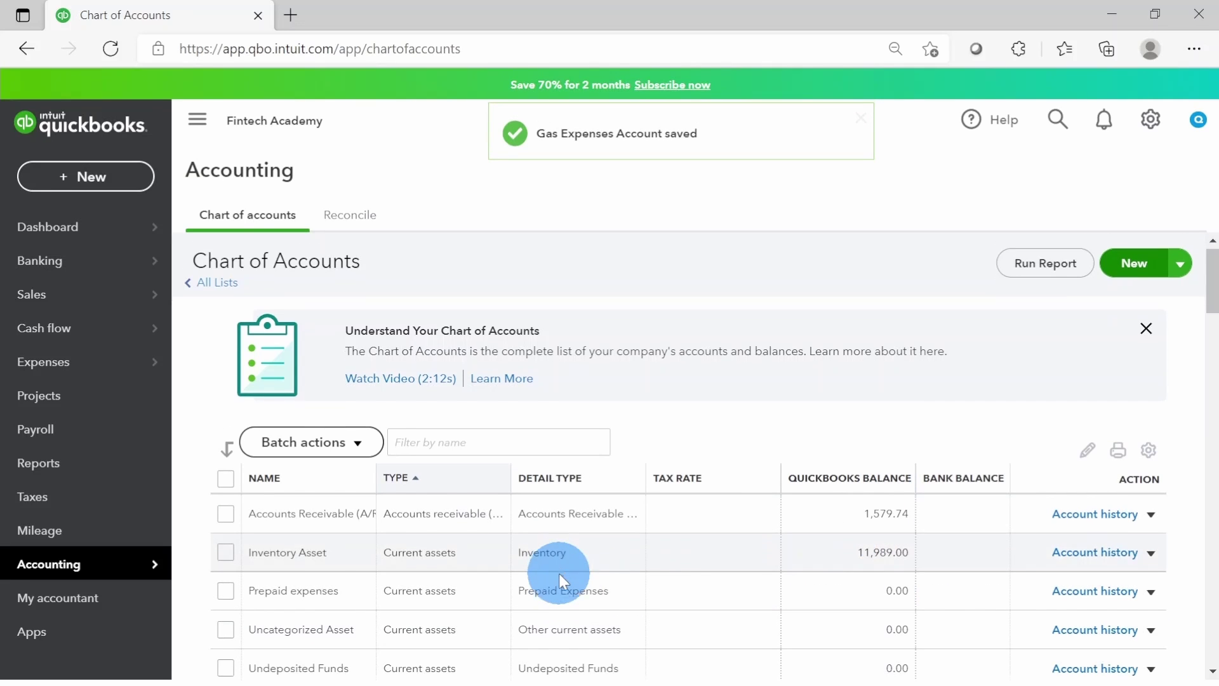
Check where Gas Expenses is listed in relation to Auto Expenses in the chart of accounts
scroll(559, 573, "down", 3)
scroll(559, 573, "down", 9)
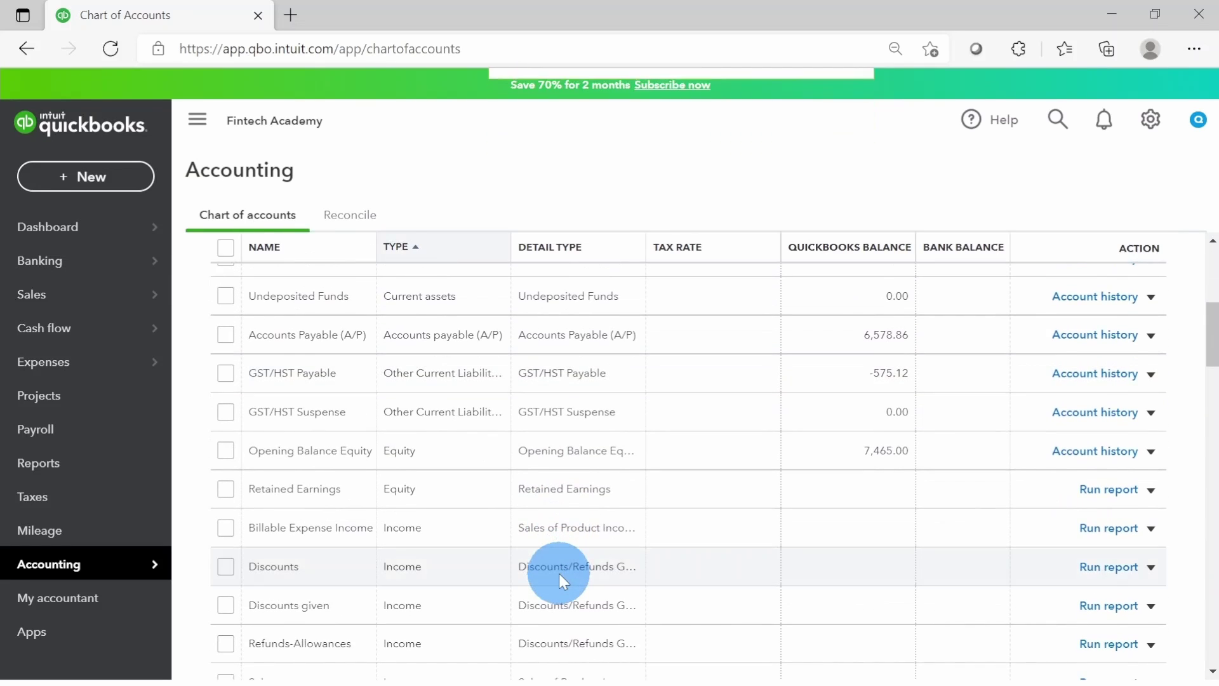
scroll(559, 573, "down", 7)
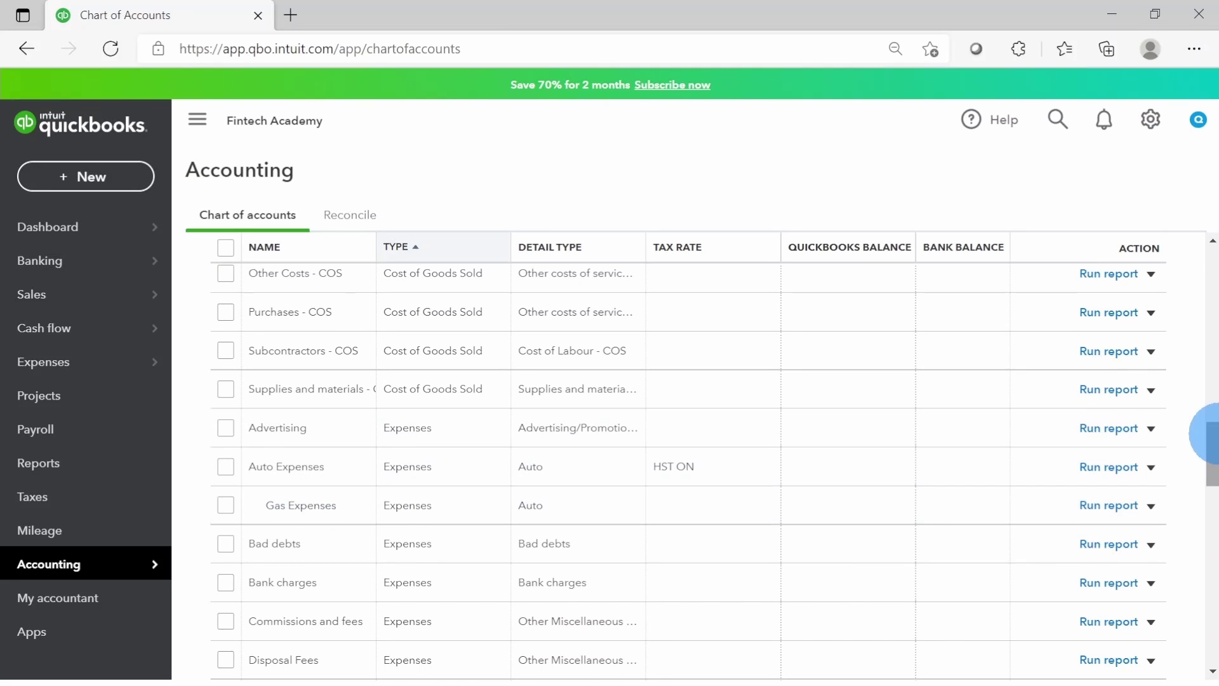
Create an Auto Repairs expense account as a sub-account of Auto Expenses, save it and start another account entry
scroll(1207, 434, "up", 10)
scroll(1207, 433, "up", 2)
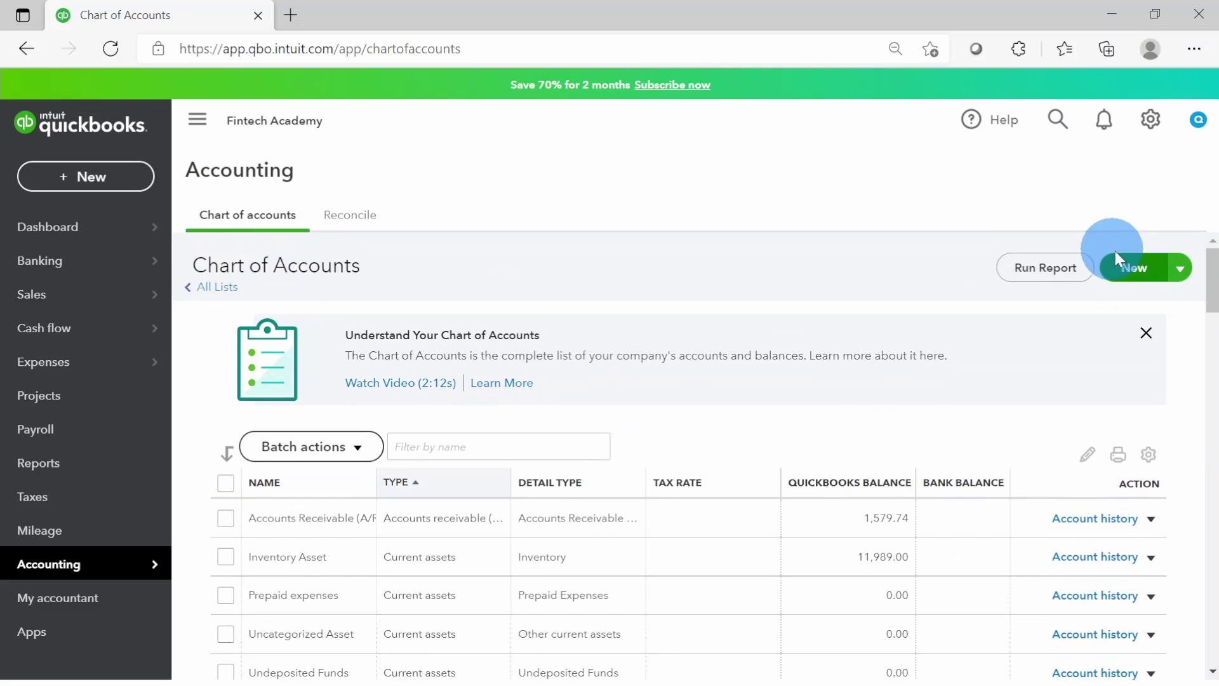
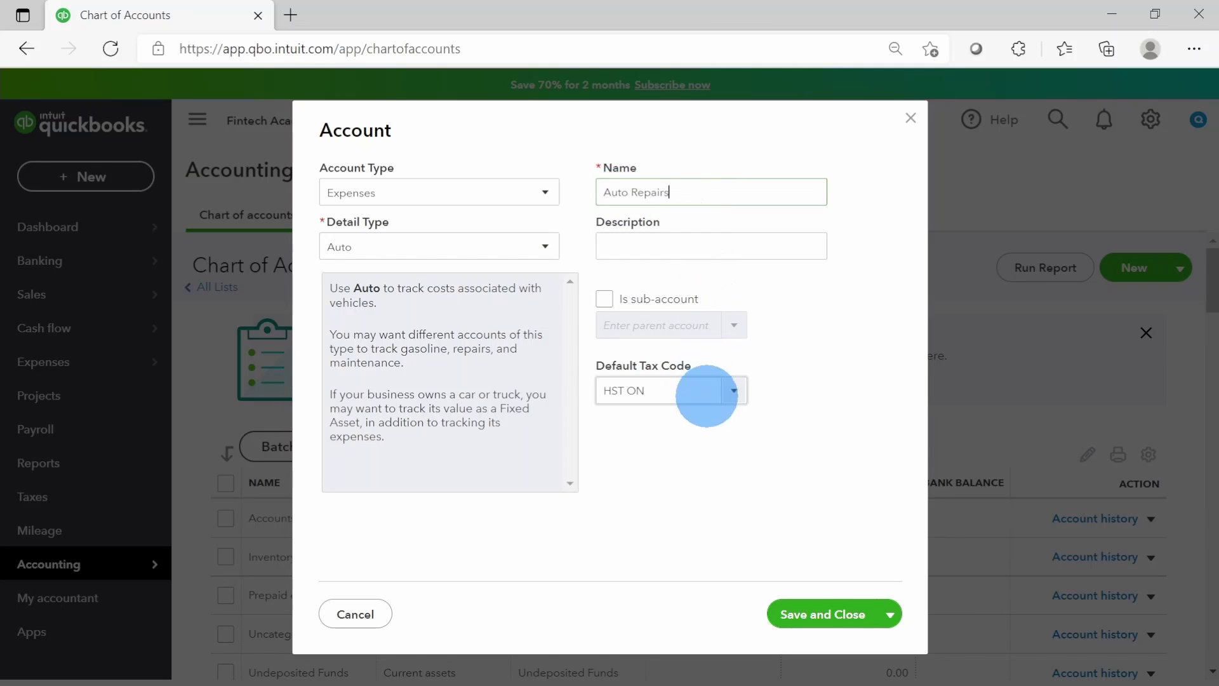
left_click(604, 300)
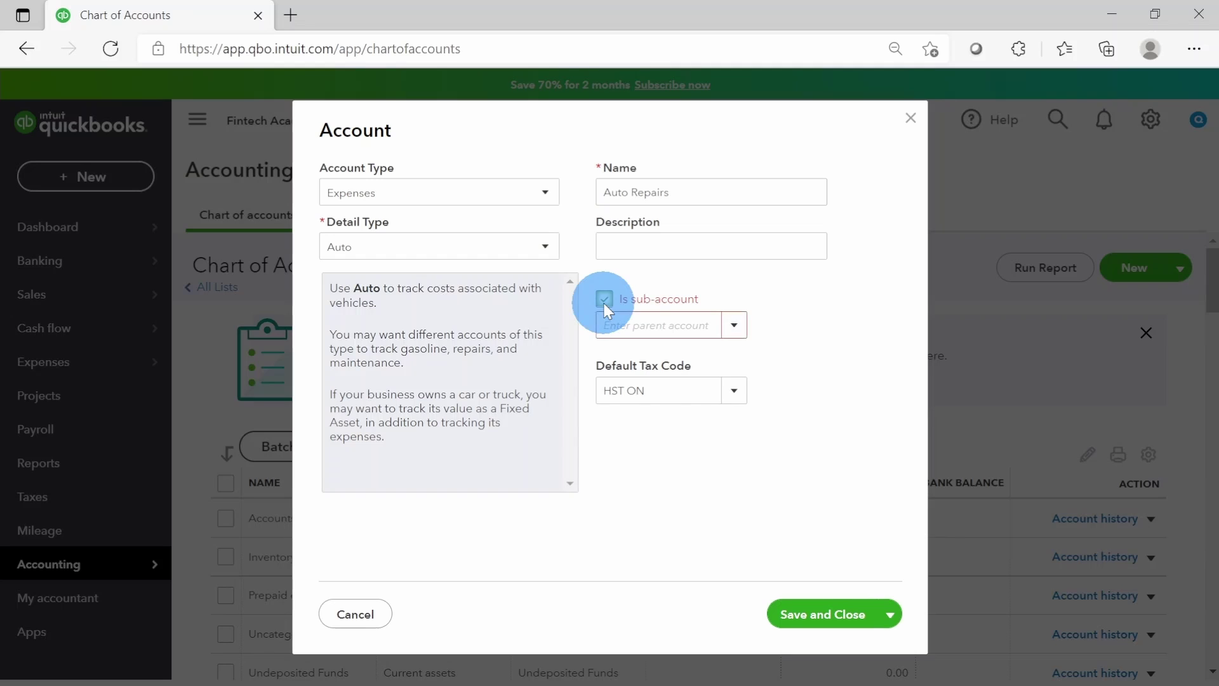
left_click(629, 325)
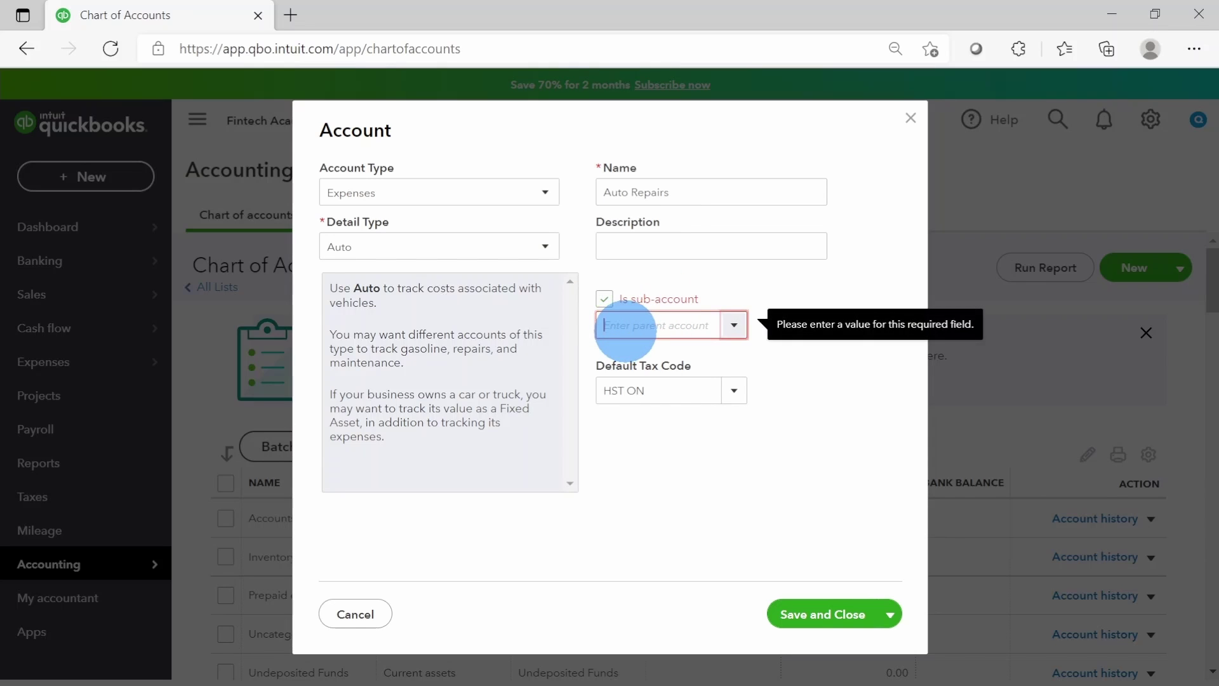
type("aut")
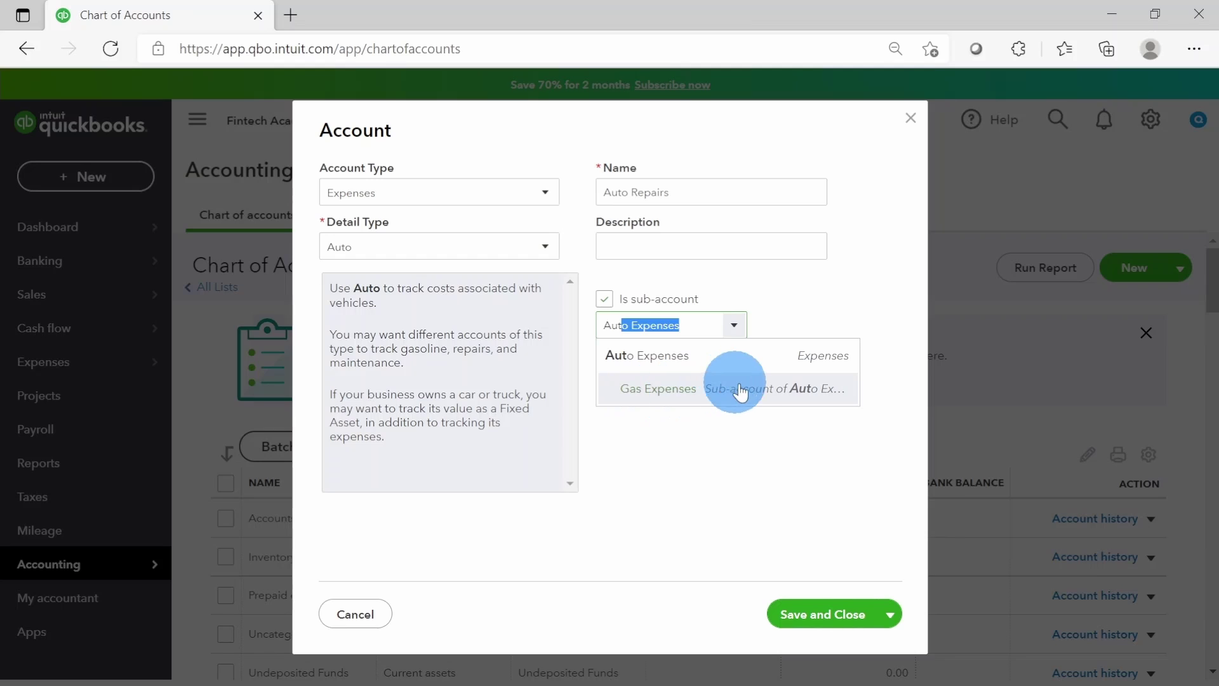
left_click(610, 357)
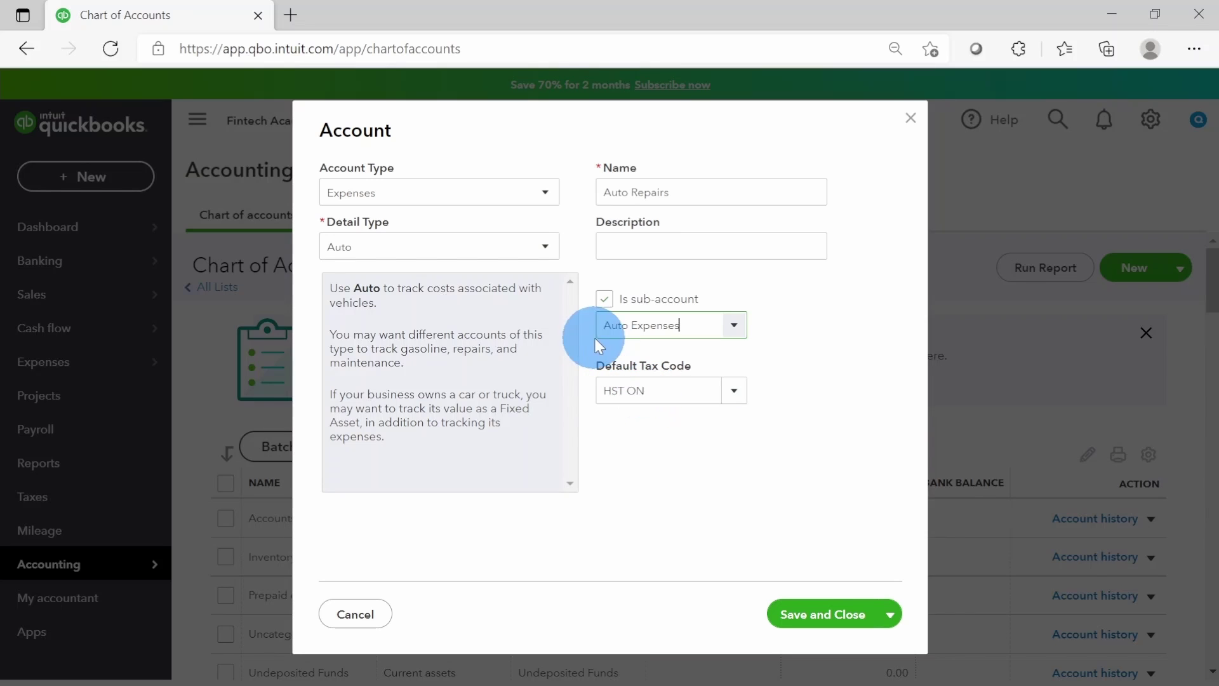
left_click(624, 330)
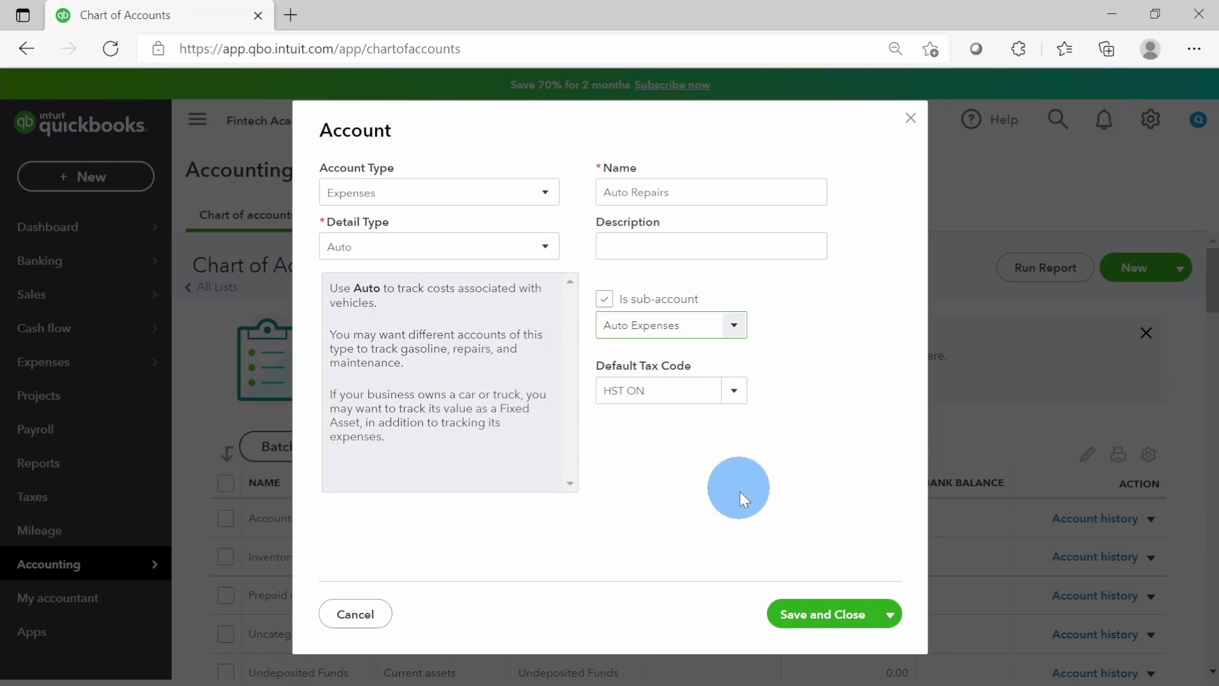
left_click(889, 614)
left_click(836, 649)
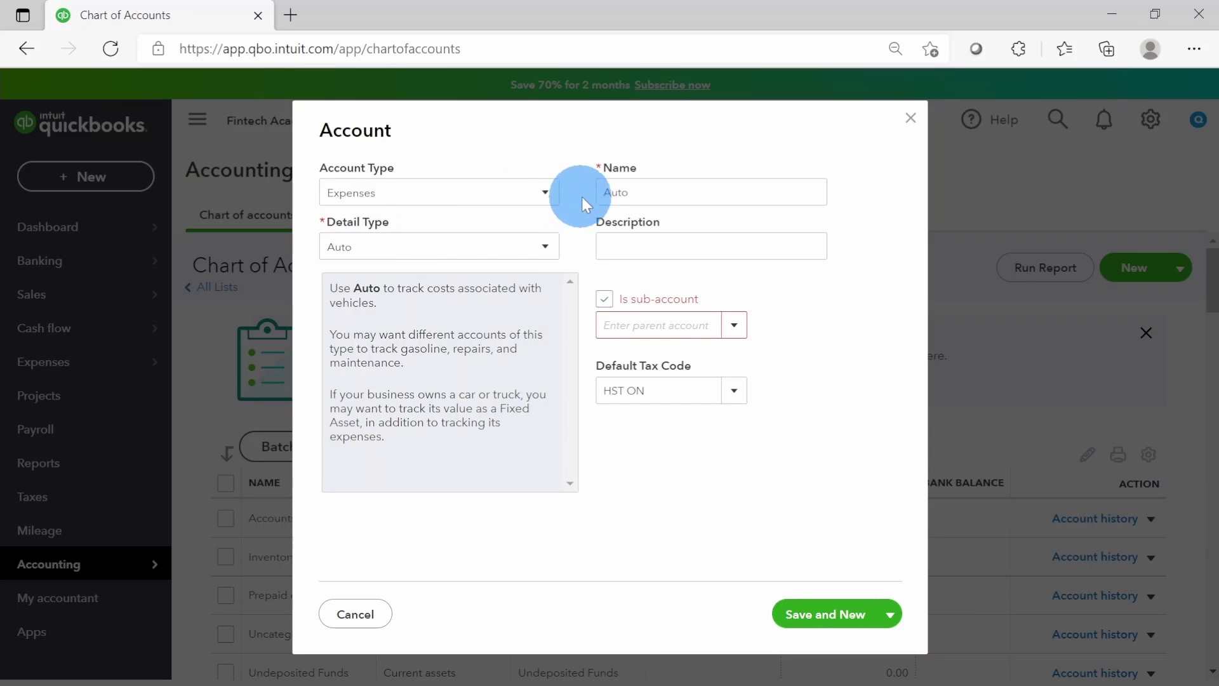
Name the new account Parking, make it a sub-account of Auto Expenses, and save and close it
double_click(613, 192)
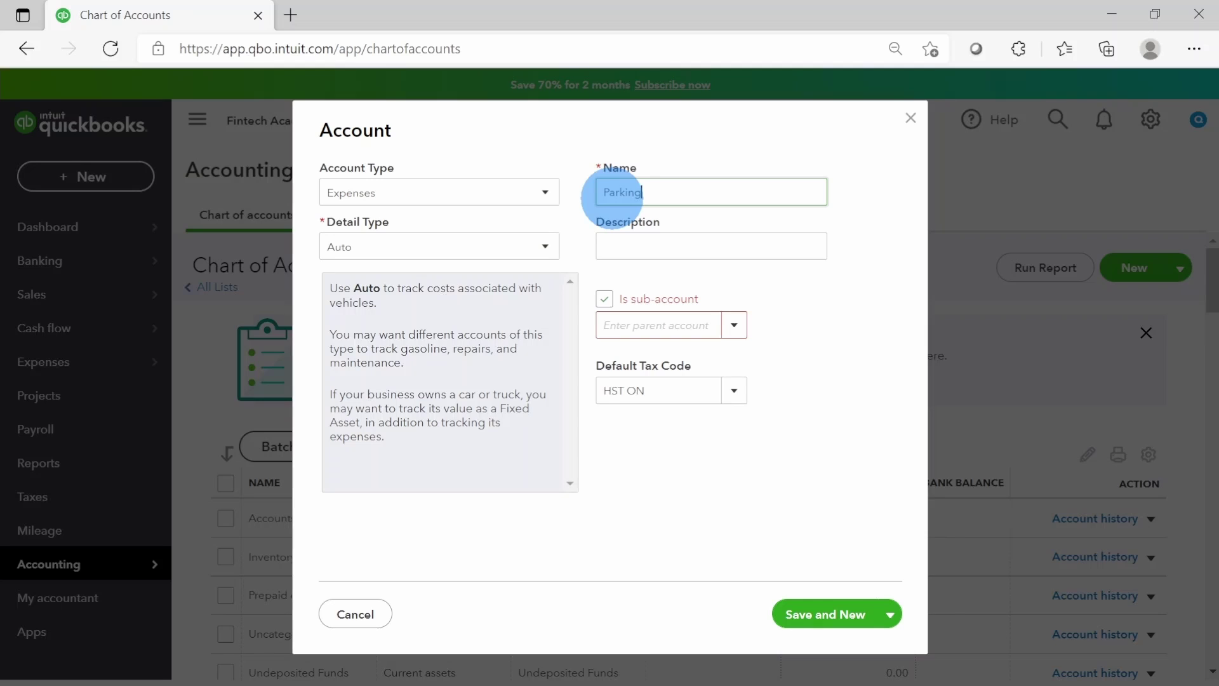
left_click(733, 327)
type("Auto Expenses")
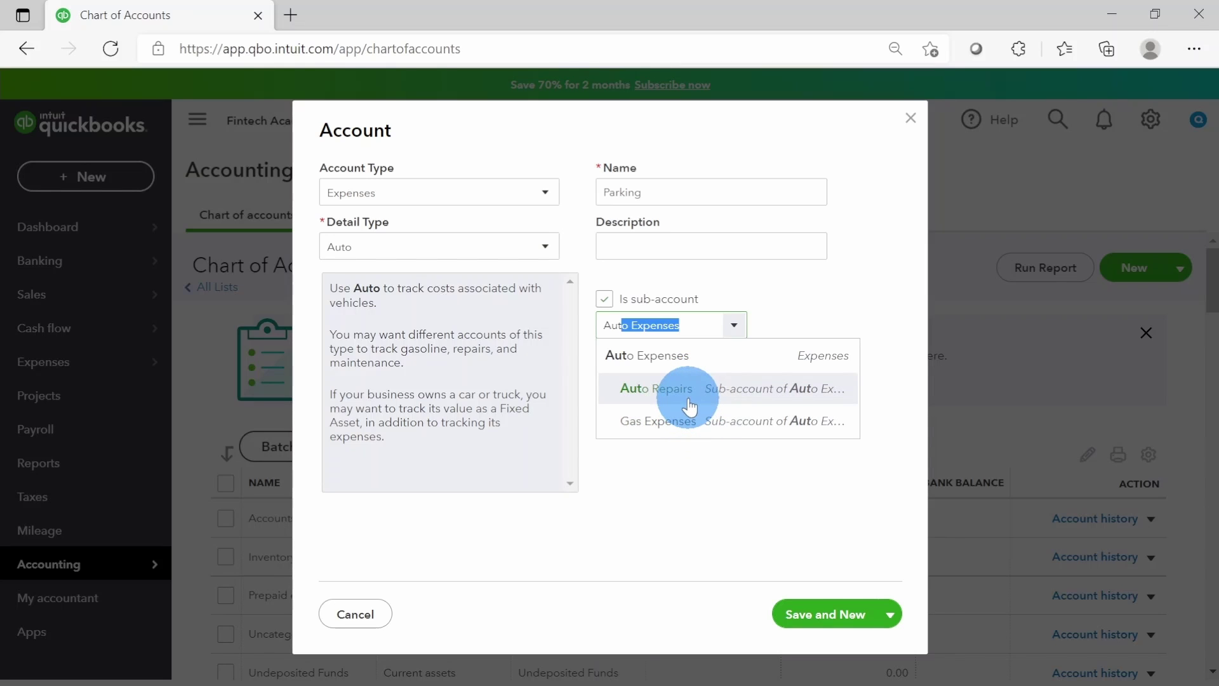
left_click(635, 355)
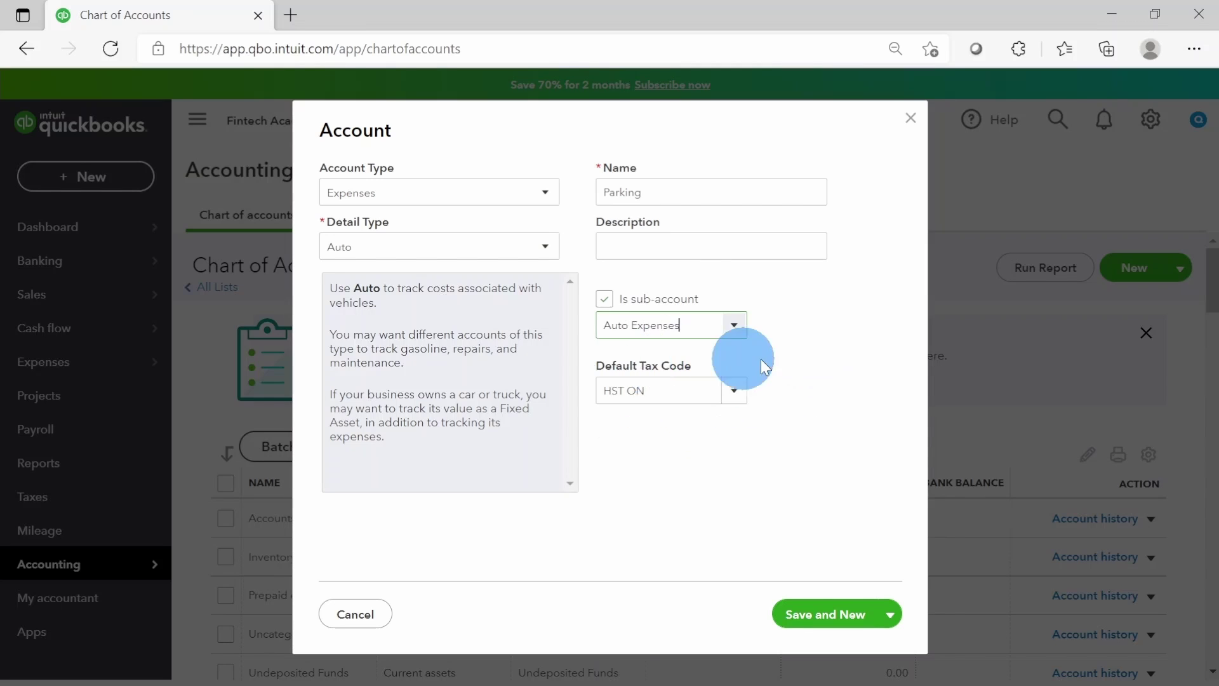
left_click(891, 615)
left_click(828, 654)
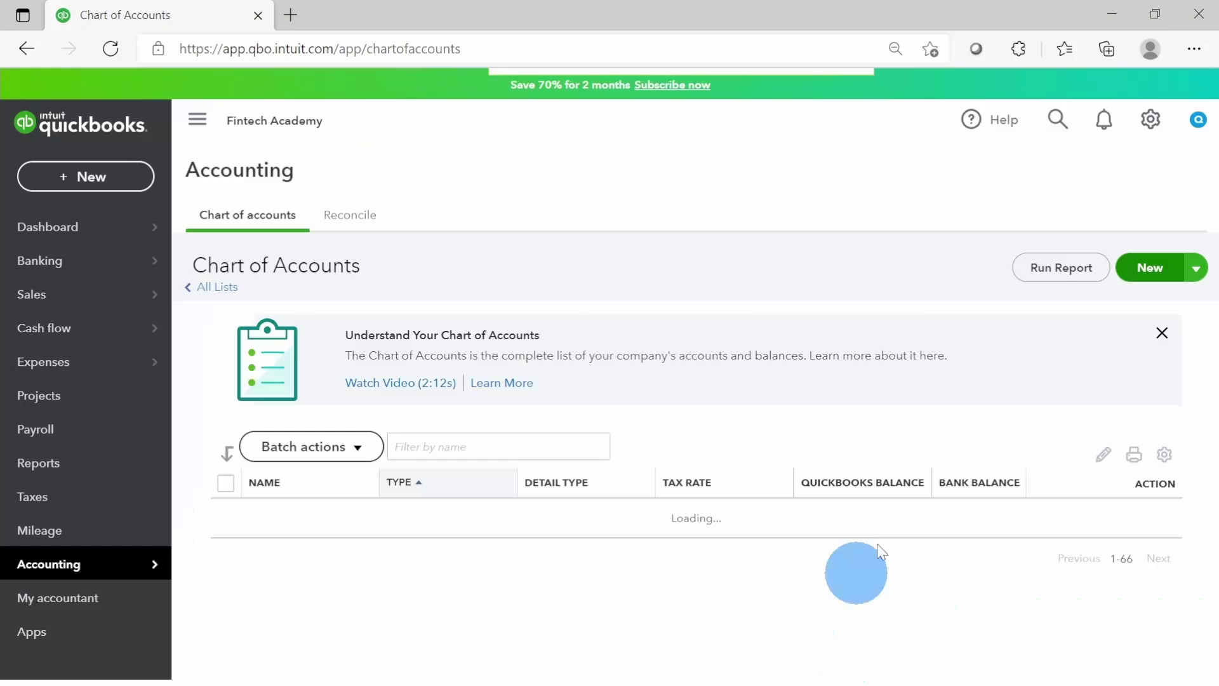
scroll(791, 445, "down", 10)
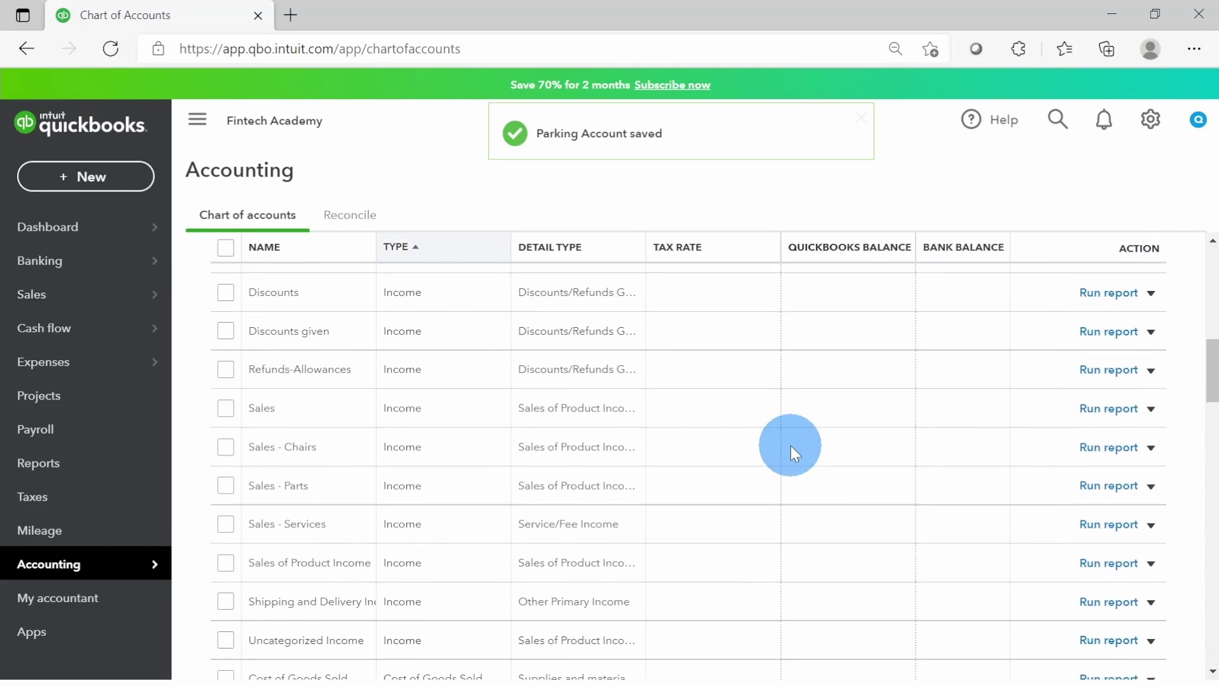
scroll(791, 444, "down", 6)
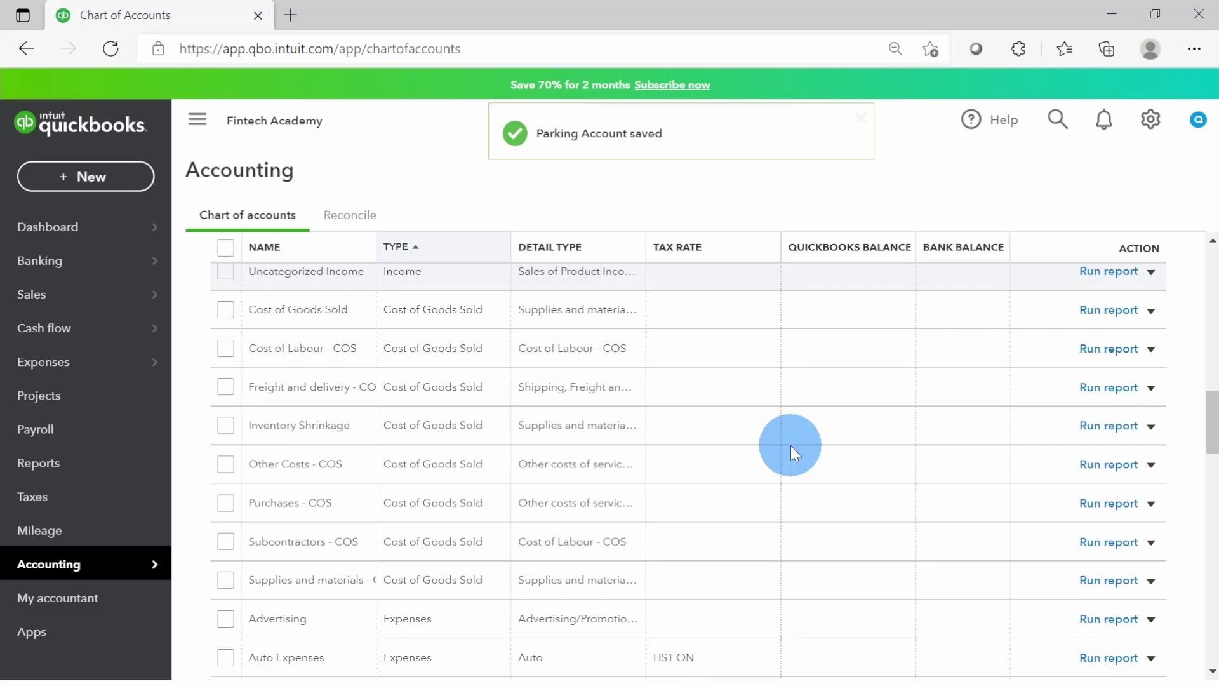
scroll(791, 445, "down", 4)
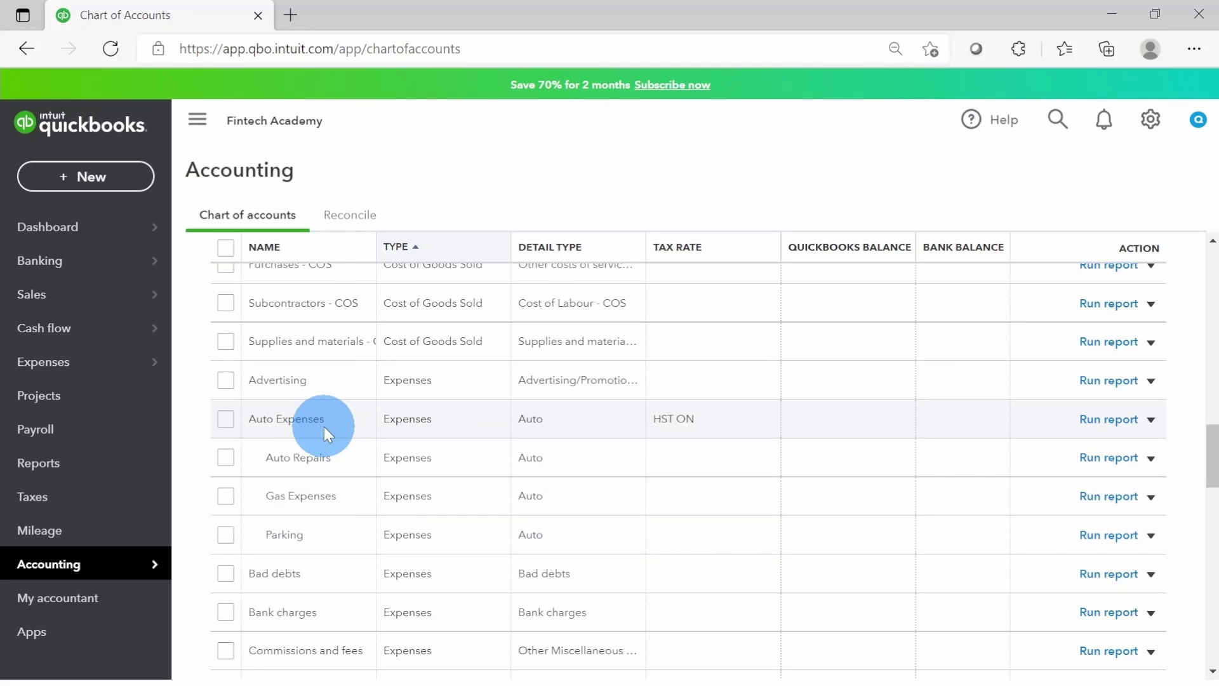
Start a new supplier expense transaction from the dashboard and dismiss its guided tour
left_click(72, 233)
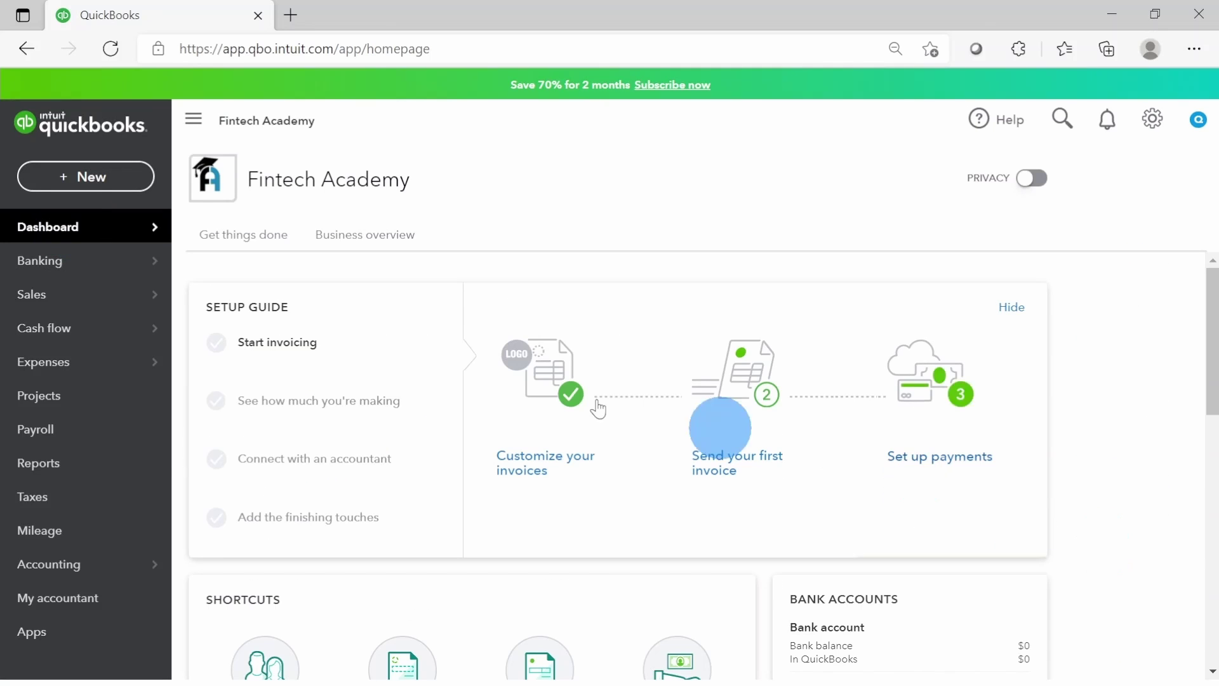
left_click(131, 254)
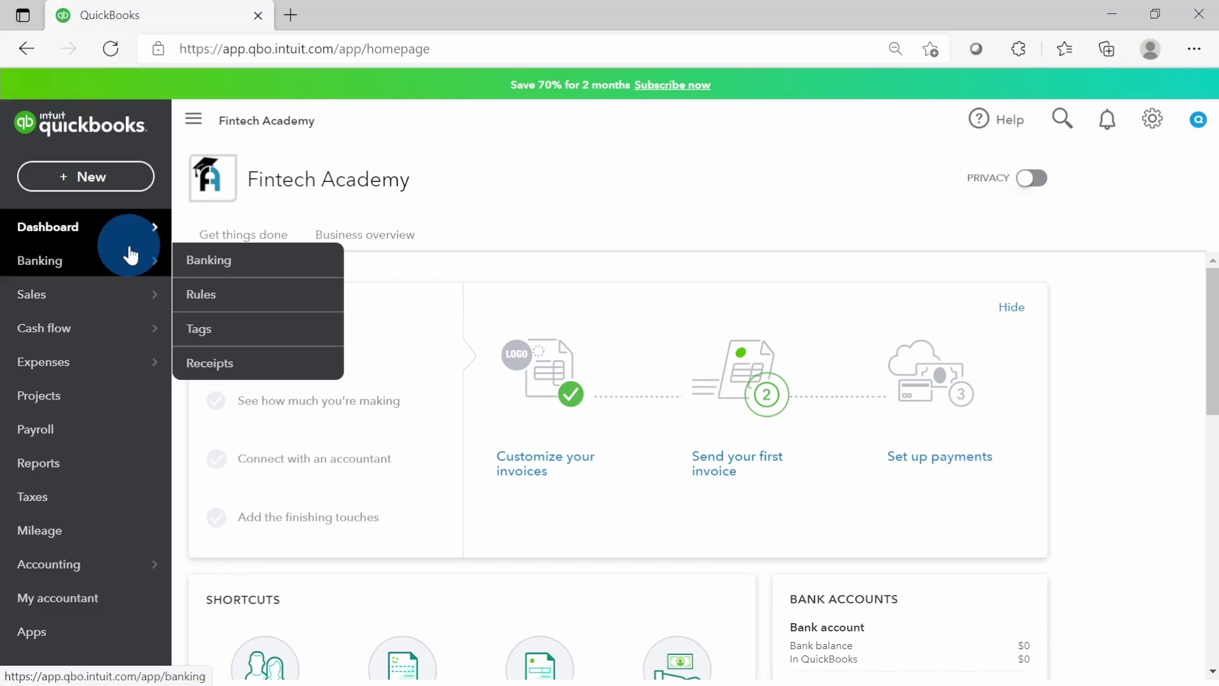
left_click(79, 181)
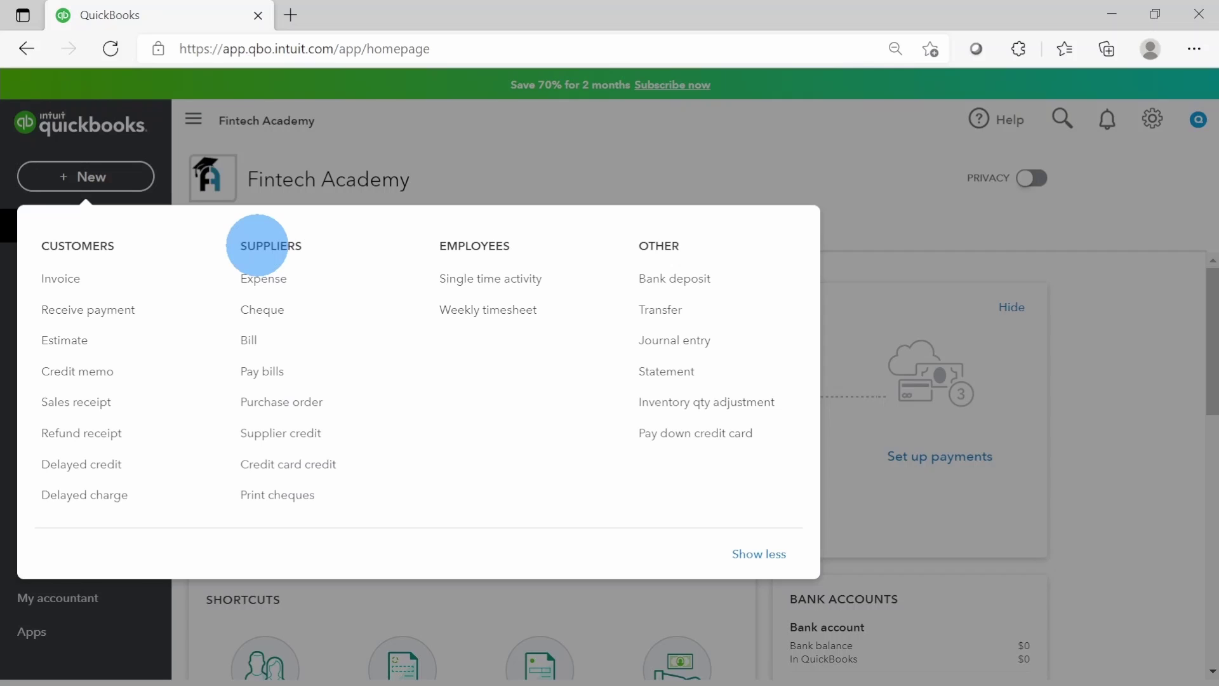
left_click(259, 282)
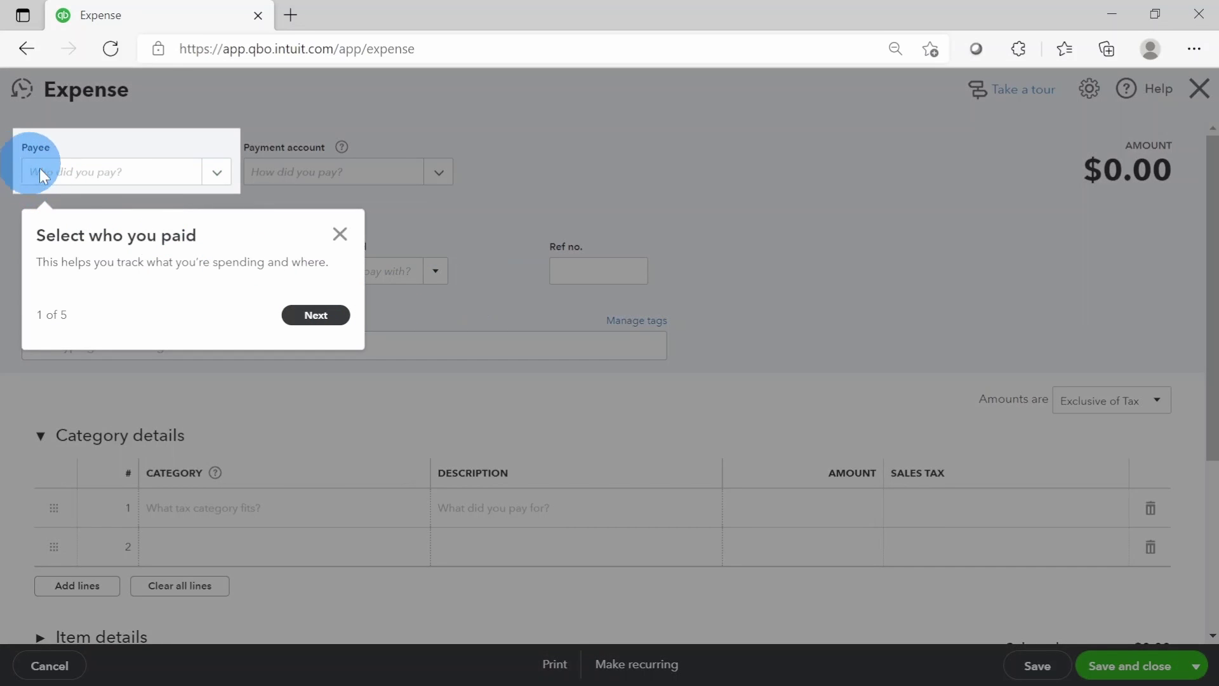
left_click(341, 237)
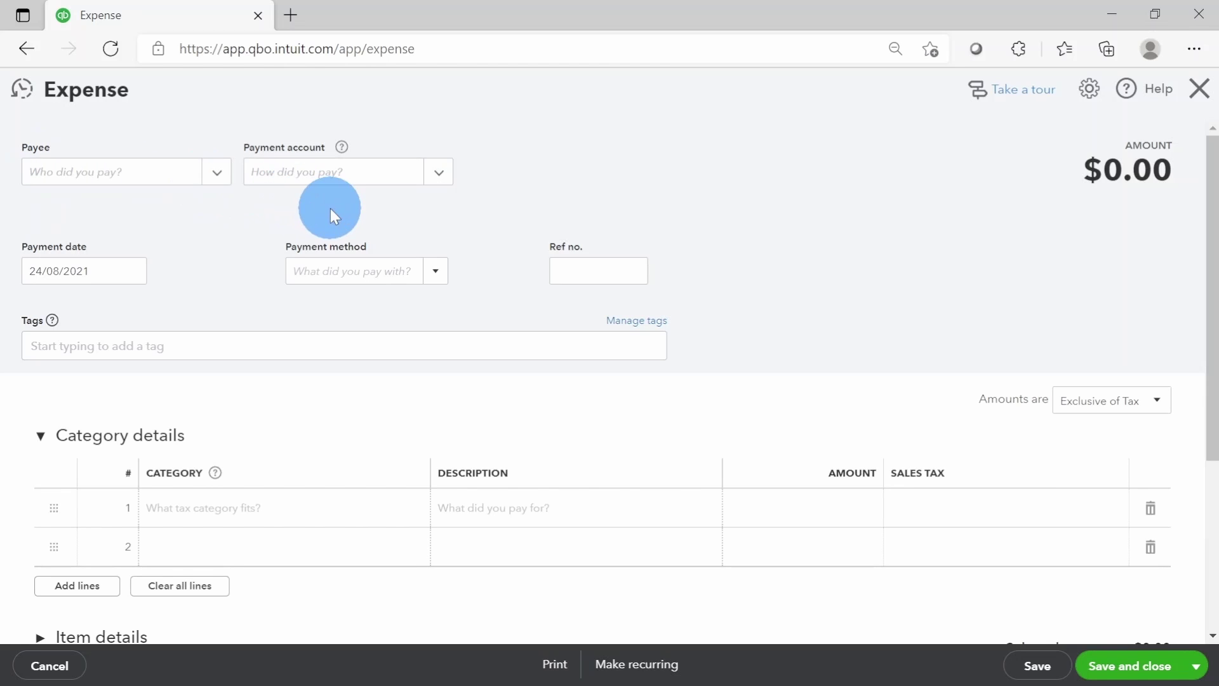
Add a new payment account named Business Credit Card from within the expense form
left_click(434, 183)
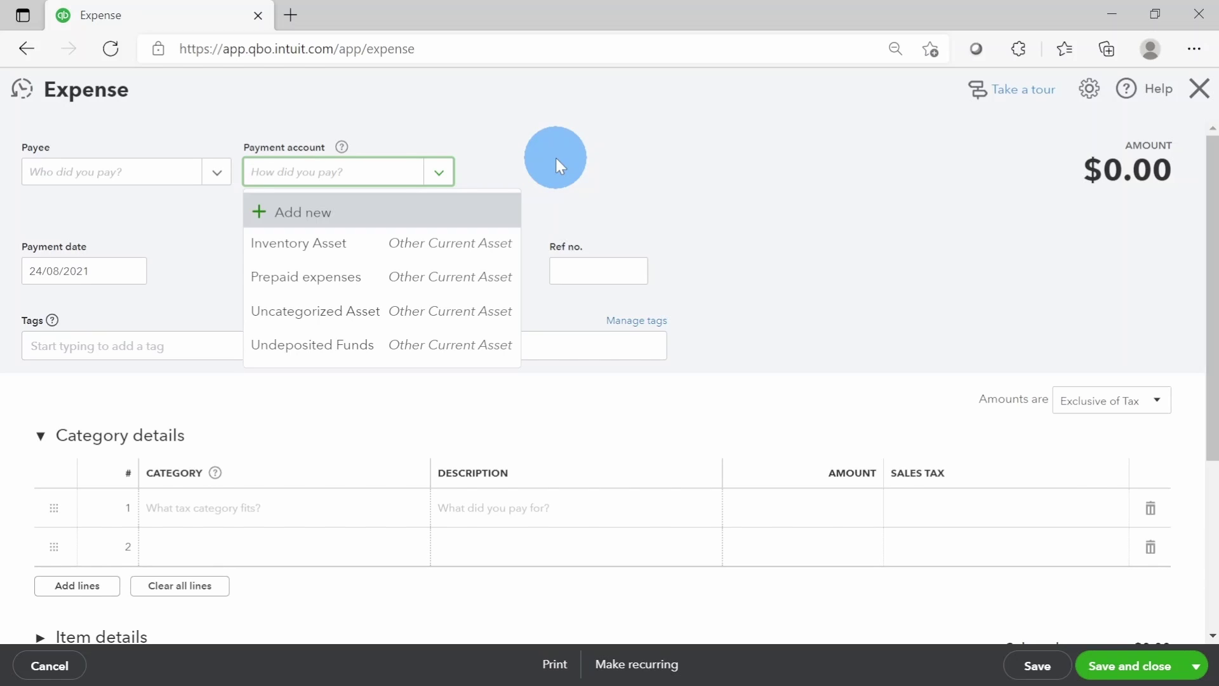
type("Business Cr")
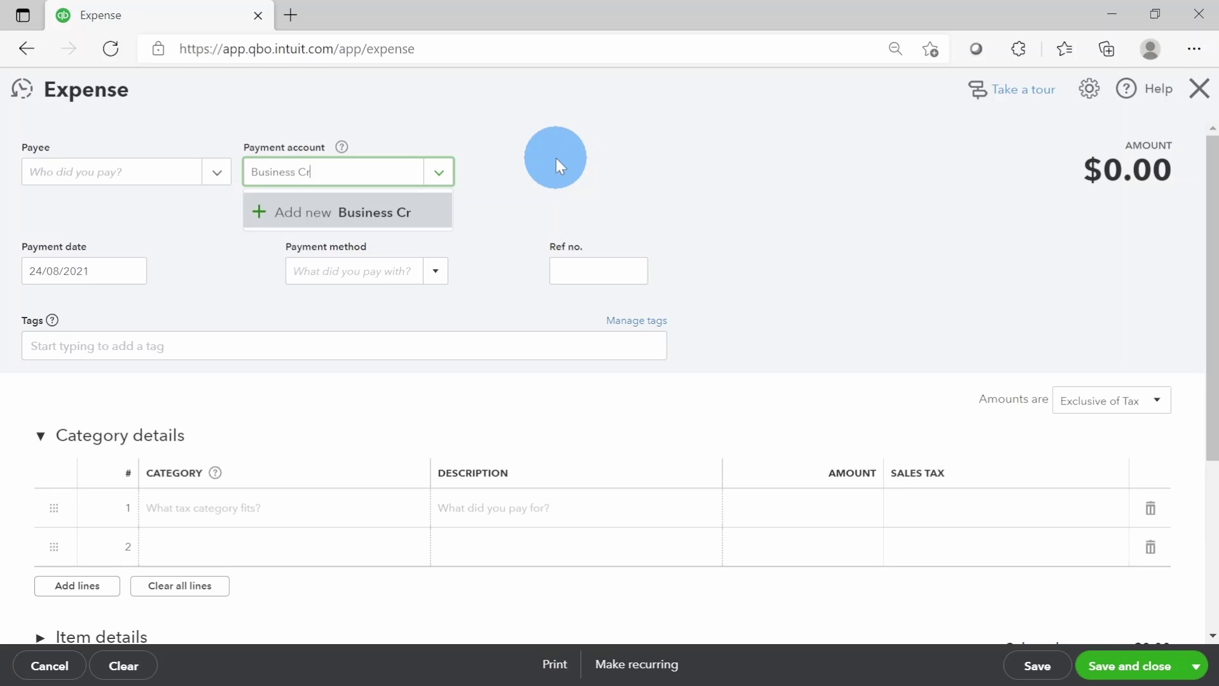
type("edit Card")
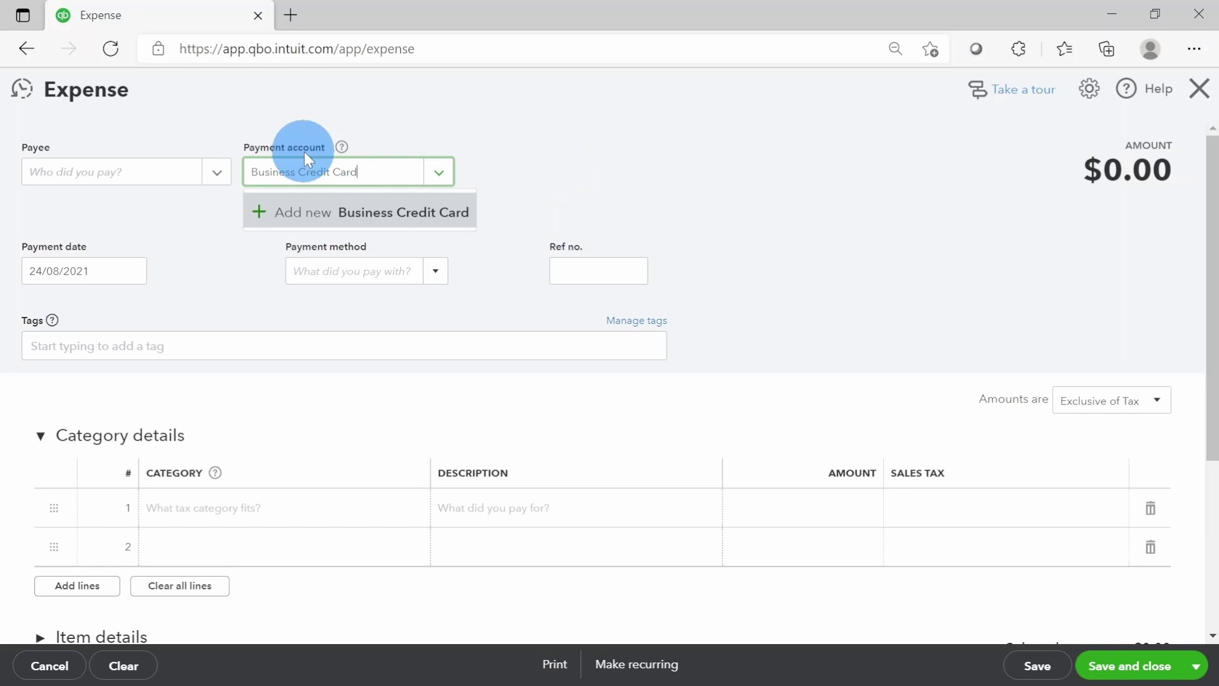
left_click(378, 216)
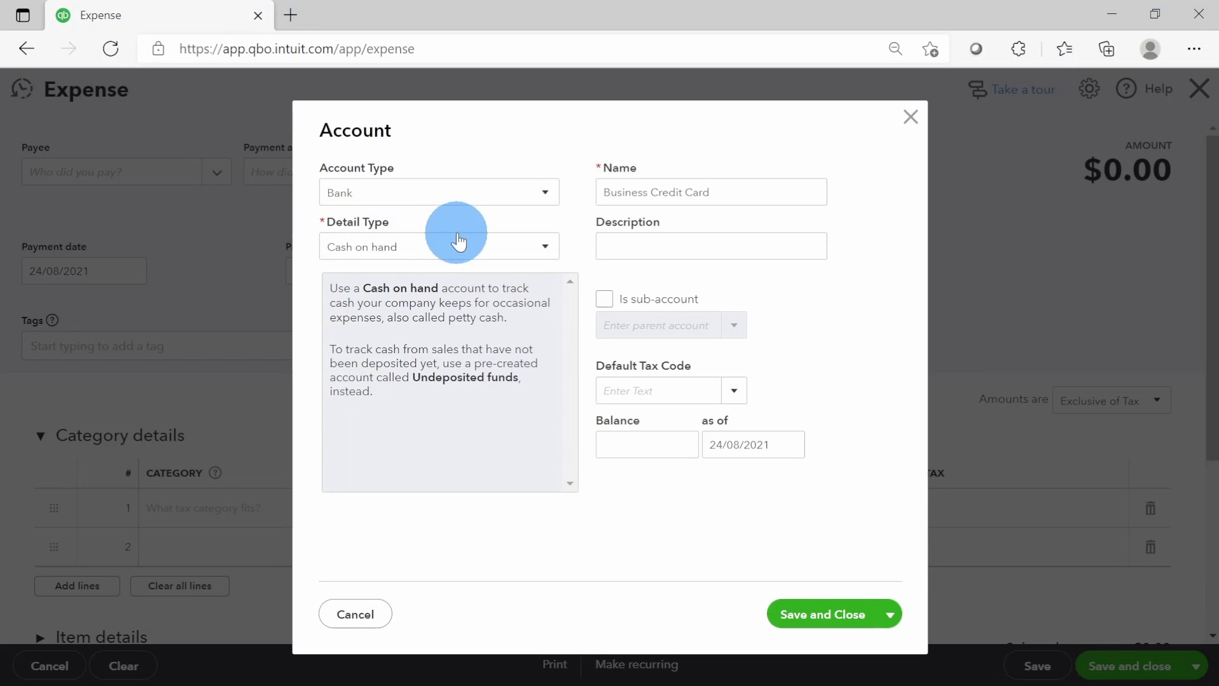
Give Business Credit Card the Credit Card account and detail types and the Out of Scope default tax code, and save it
left_click(450, 191)
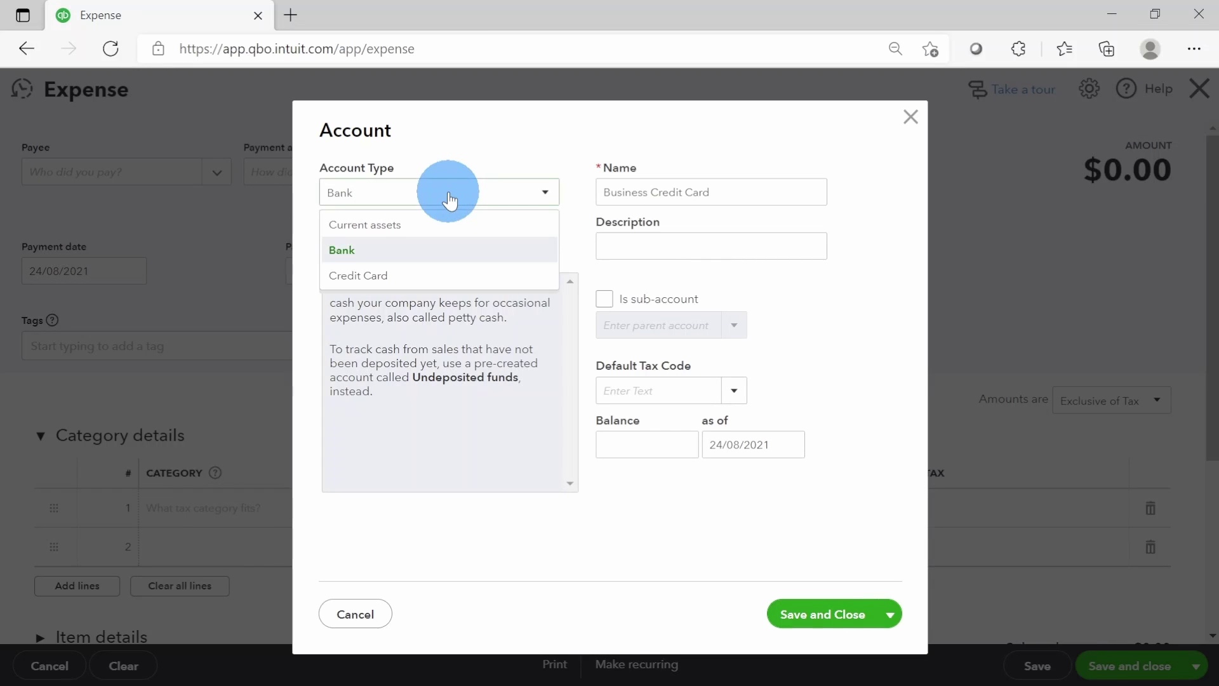
left_click(439, 278)
left_click(381, 246)
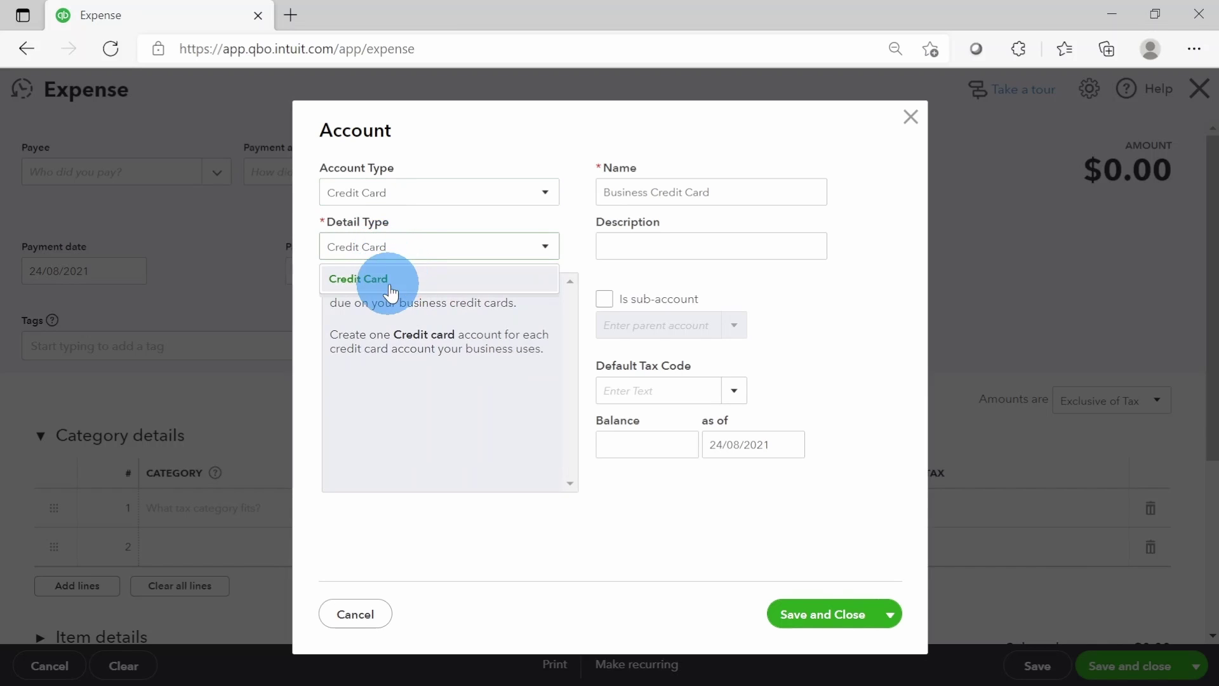
left_click(834, 398)
left_click(733, 390)
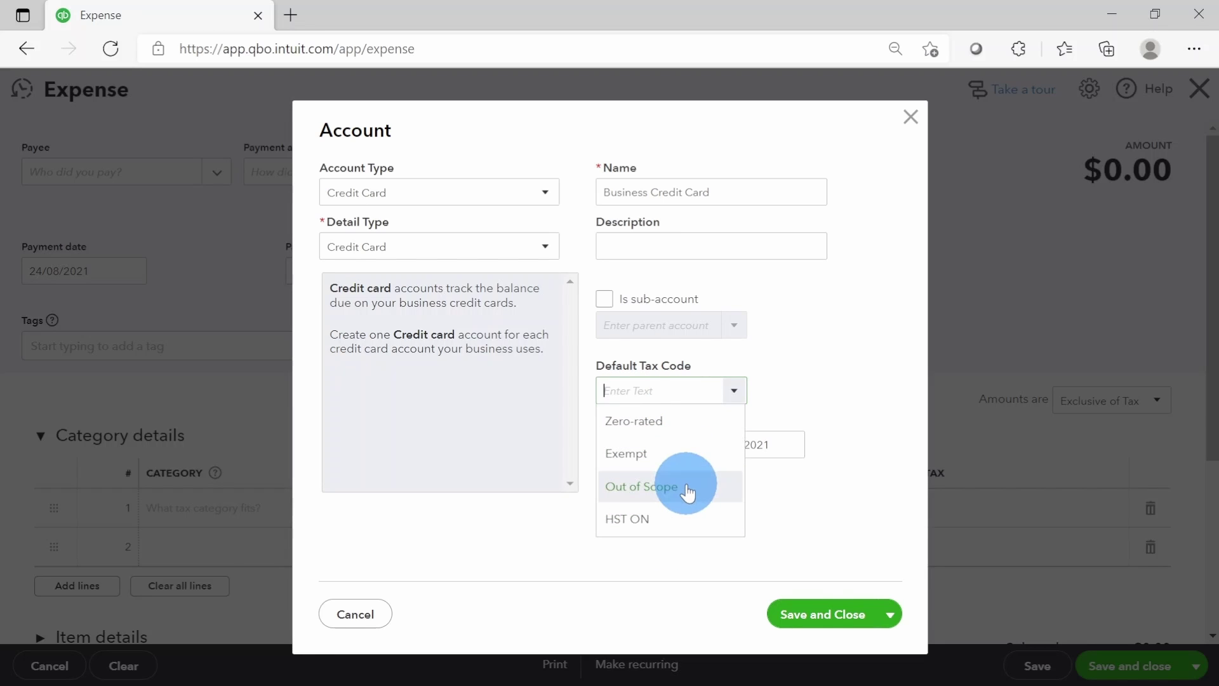
left_click(642, 487)
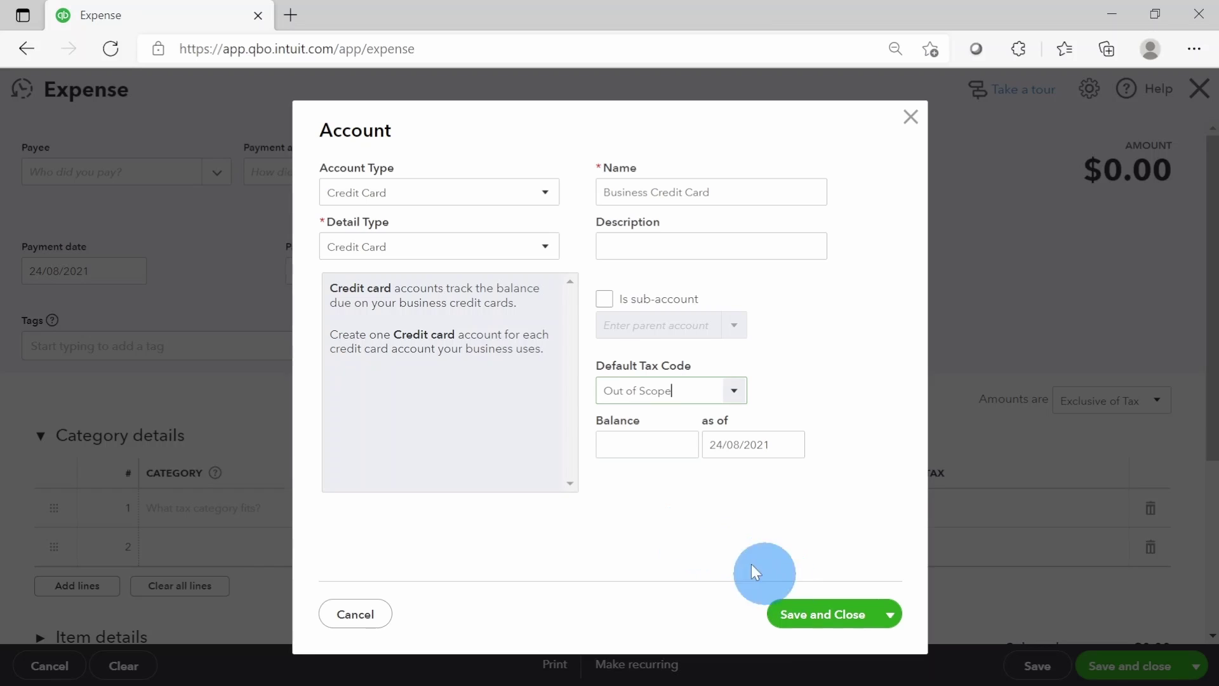
left_click(811, 608)
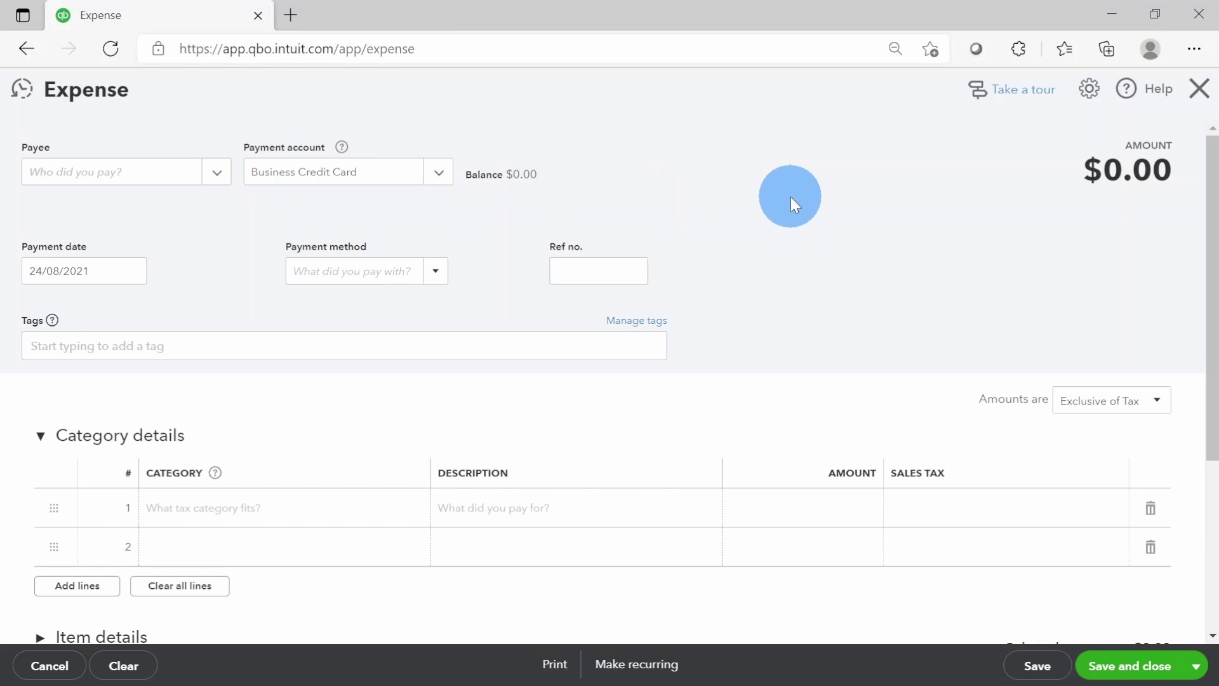
Set the expense's payment date to 10/08/2021 and its payment method to Credit Card
left_click(131, 270)
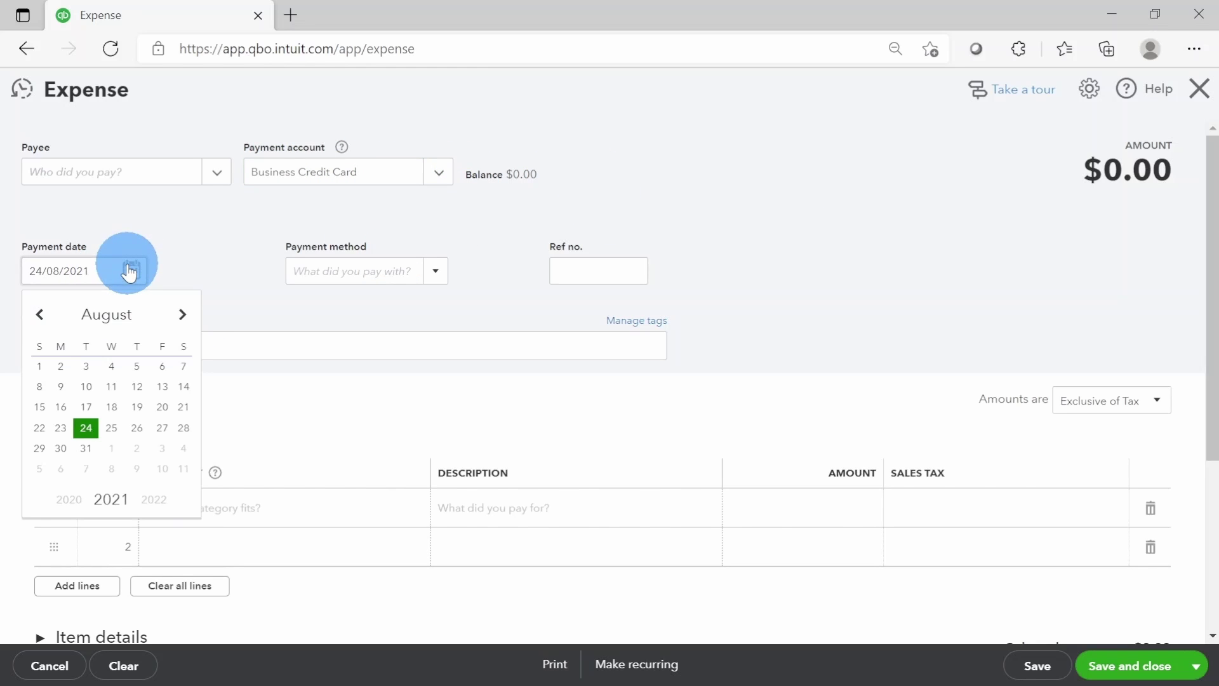
left_click(85, 390)
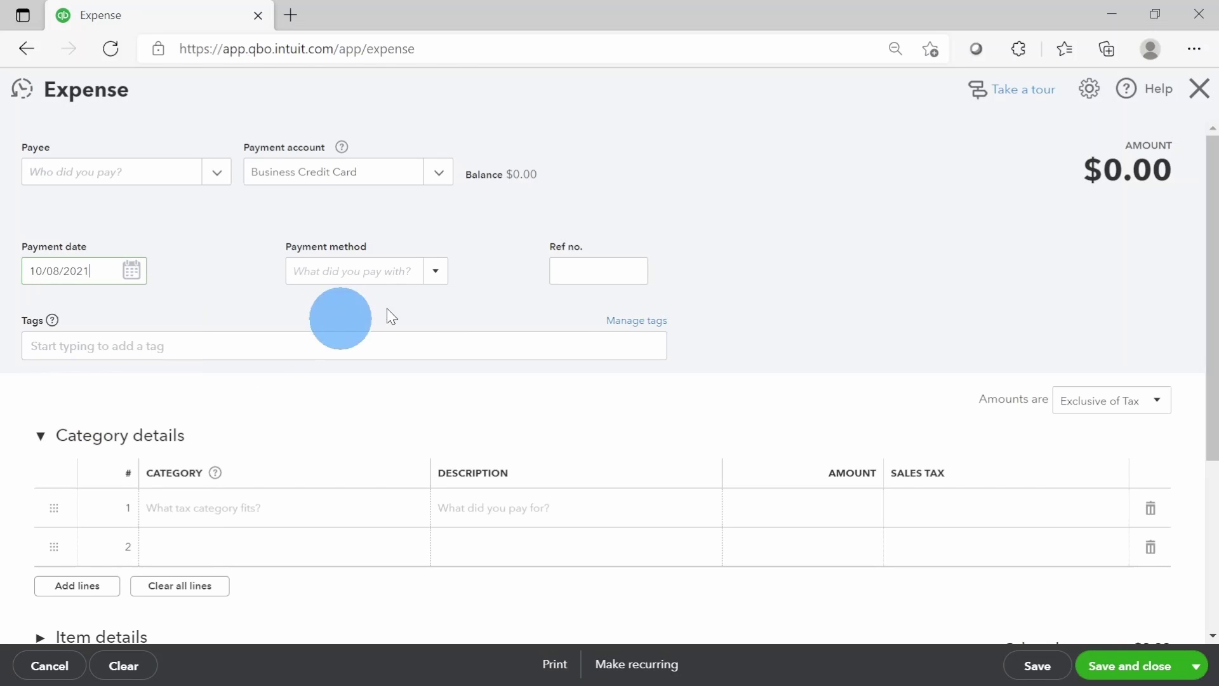
left_click(439, 272)
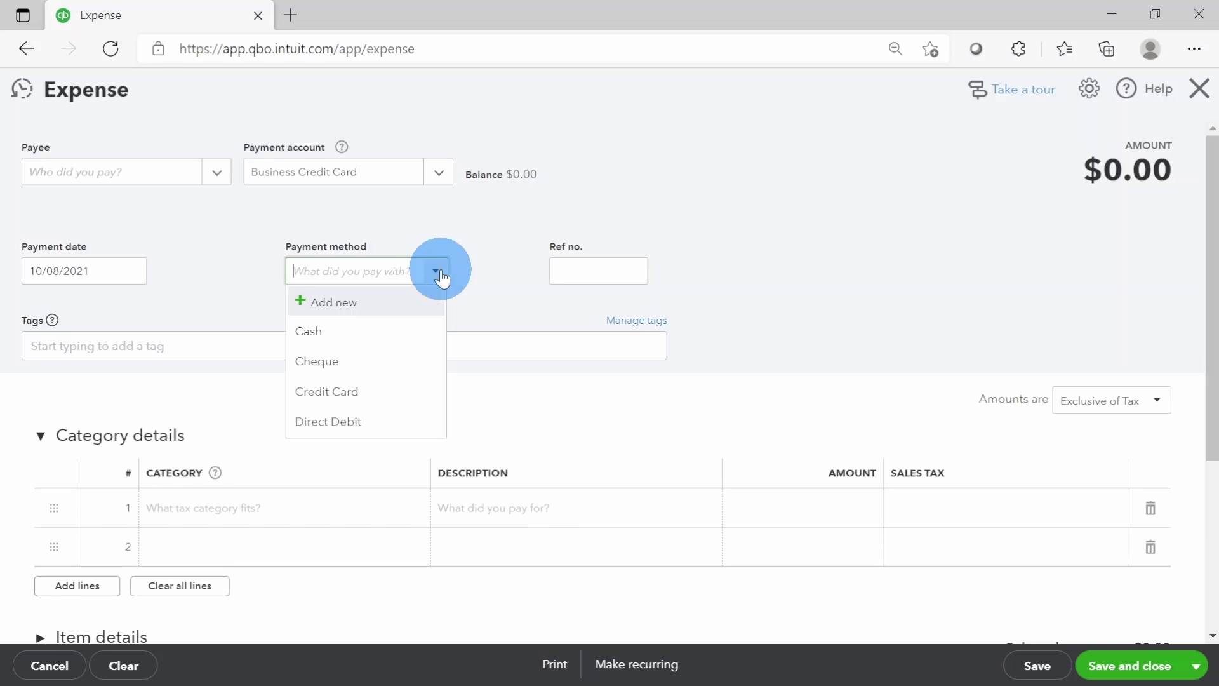
left_click(369, 393)
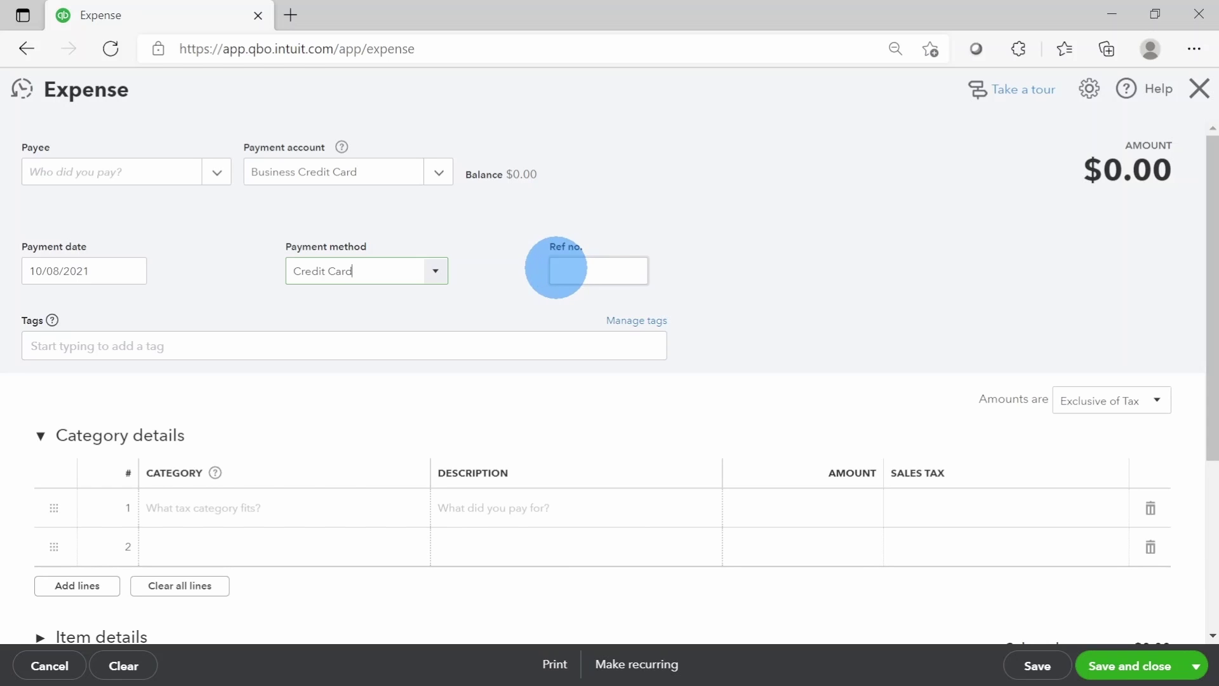
scroll(830, 266, "down", 1)
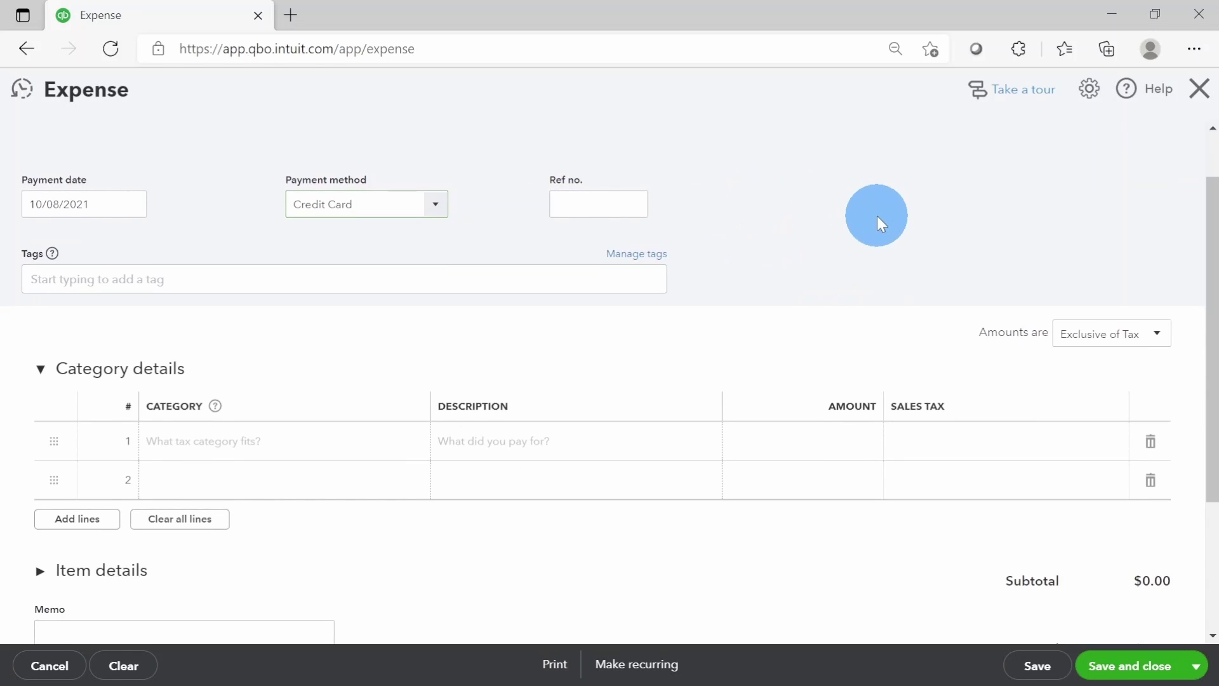
scroll(878, 216, "down", 1)
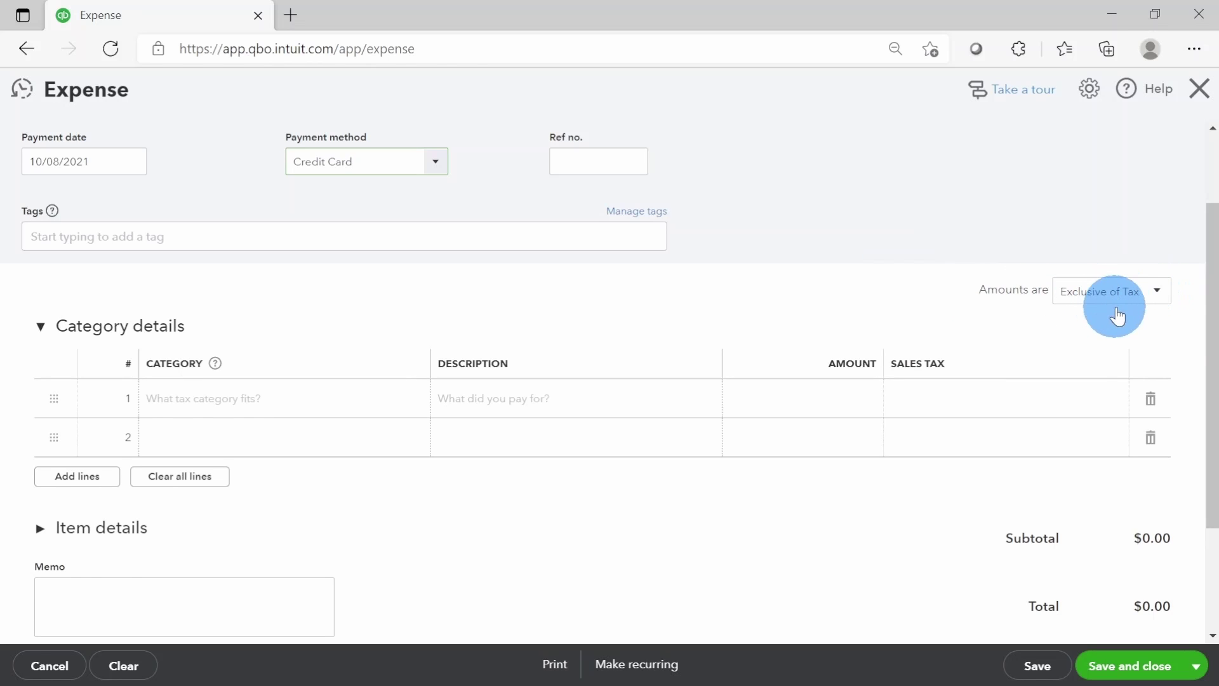
Keep the amounts as Exclusive of Tax and assign the first expense line to the Gas Expenses sub-account of Auto Expenses
left_click(1154, 292)
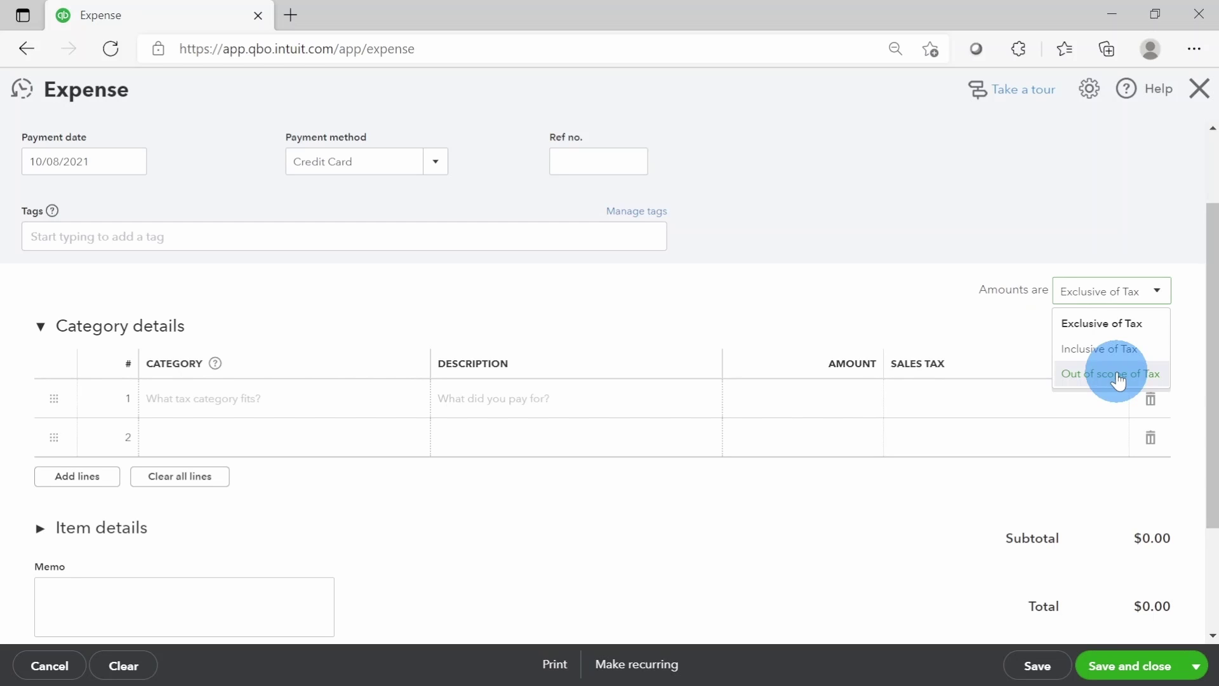
left_click(1097, 329)
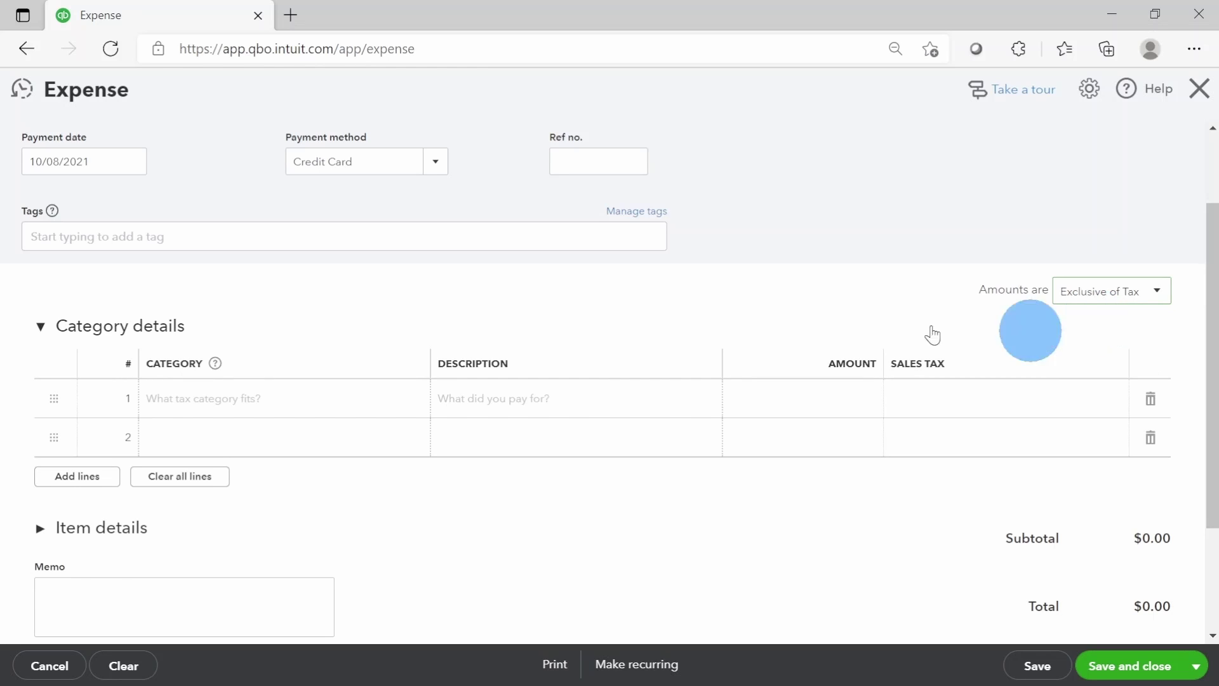
left_click(302, 400)
type("ga")
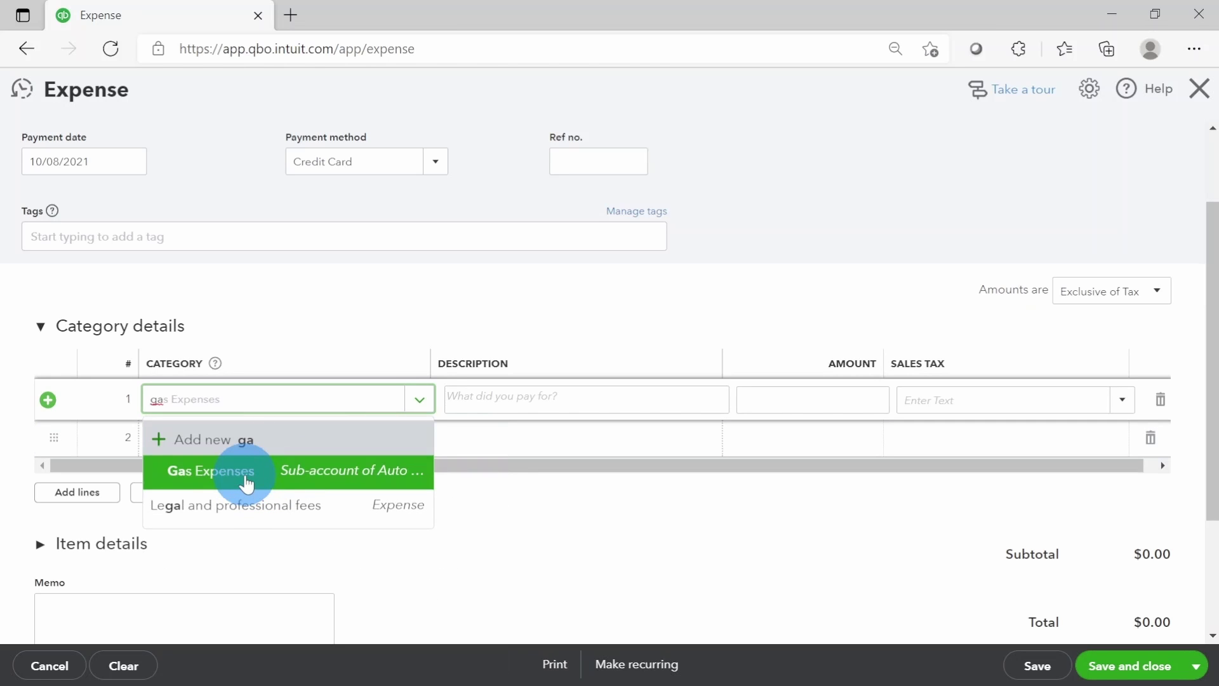
left_click(246, 484)
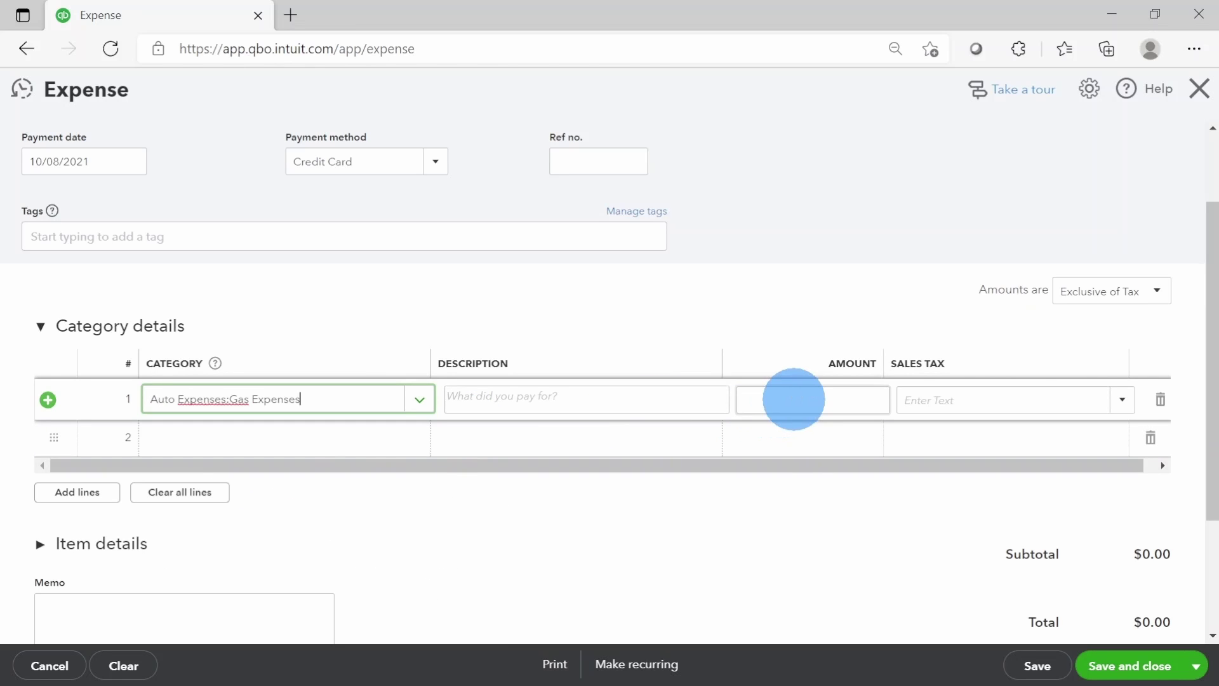
Enter an amount of 90.00 on the Gas Expenses line and apply the HST ON sales tax
left_click(794, 400)
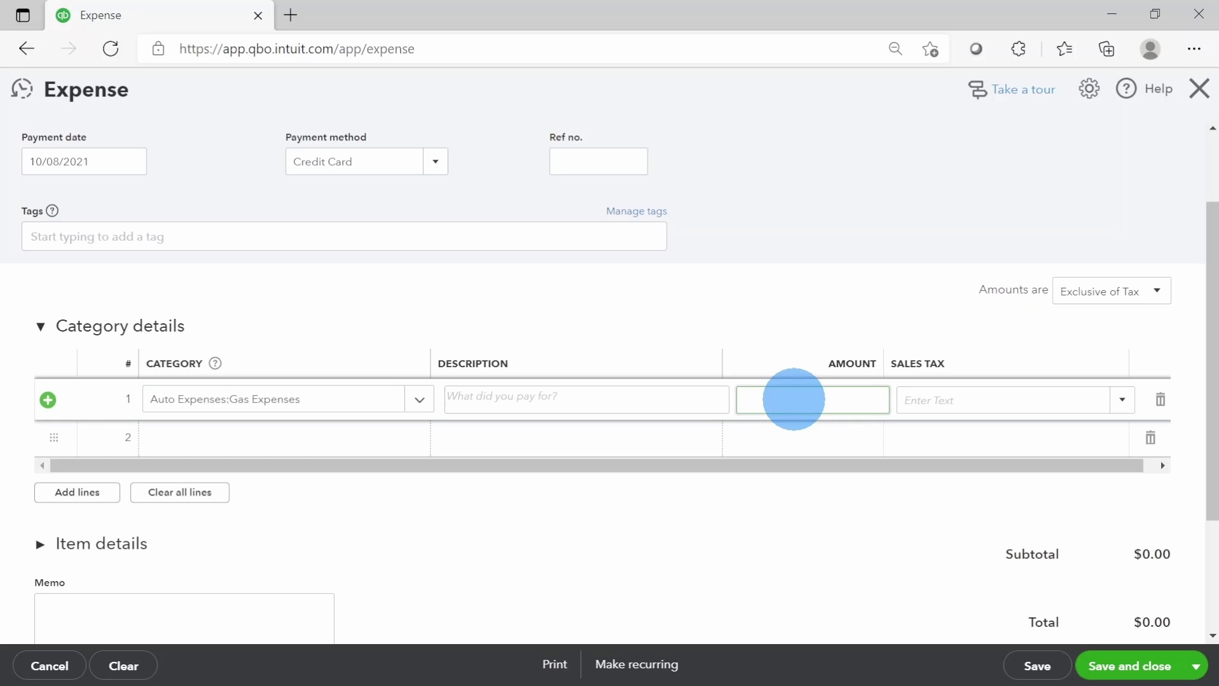
type("90")
key("Tab")
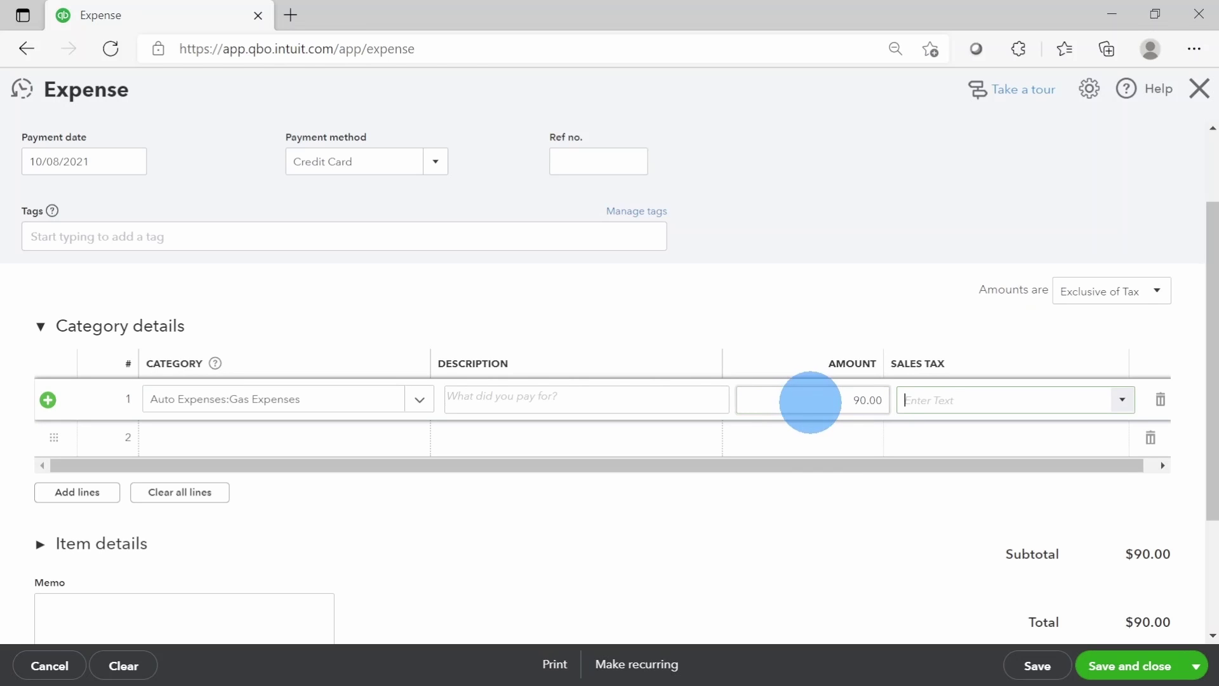
type("H")
left_click(982, 430)
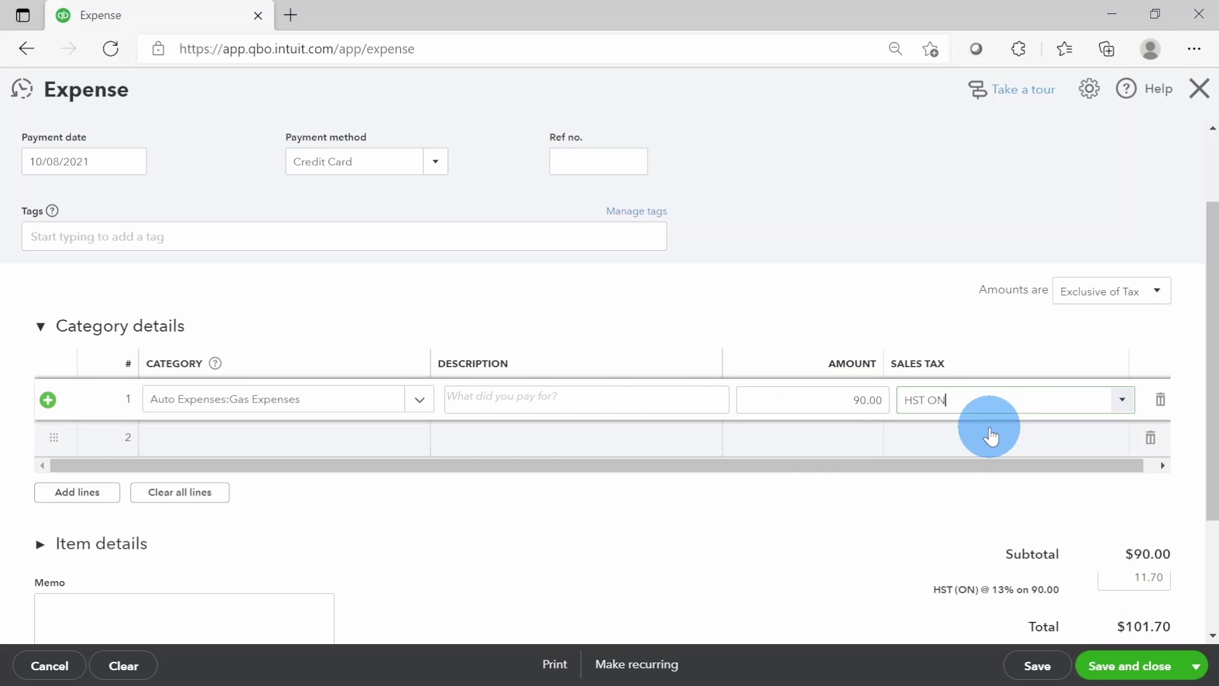
scroll(863, 482, "down", 2)
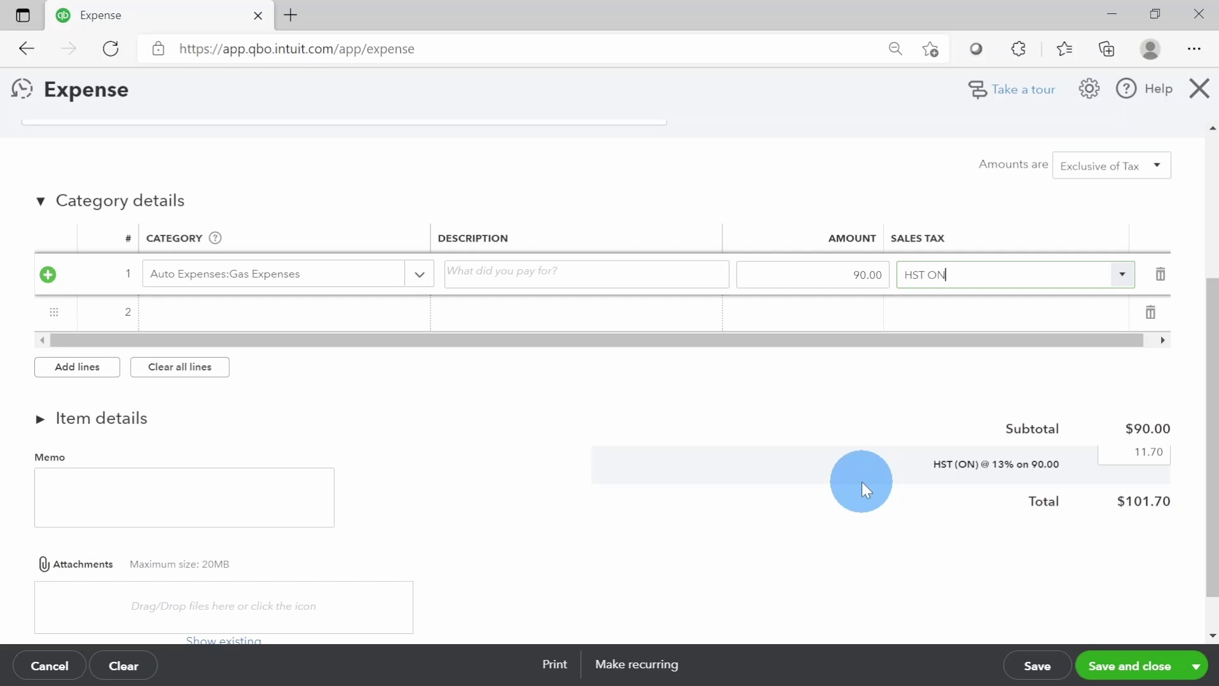
left_click(925, 273)
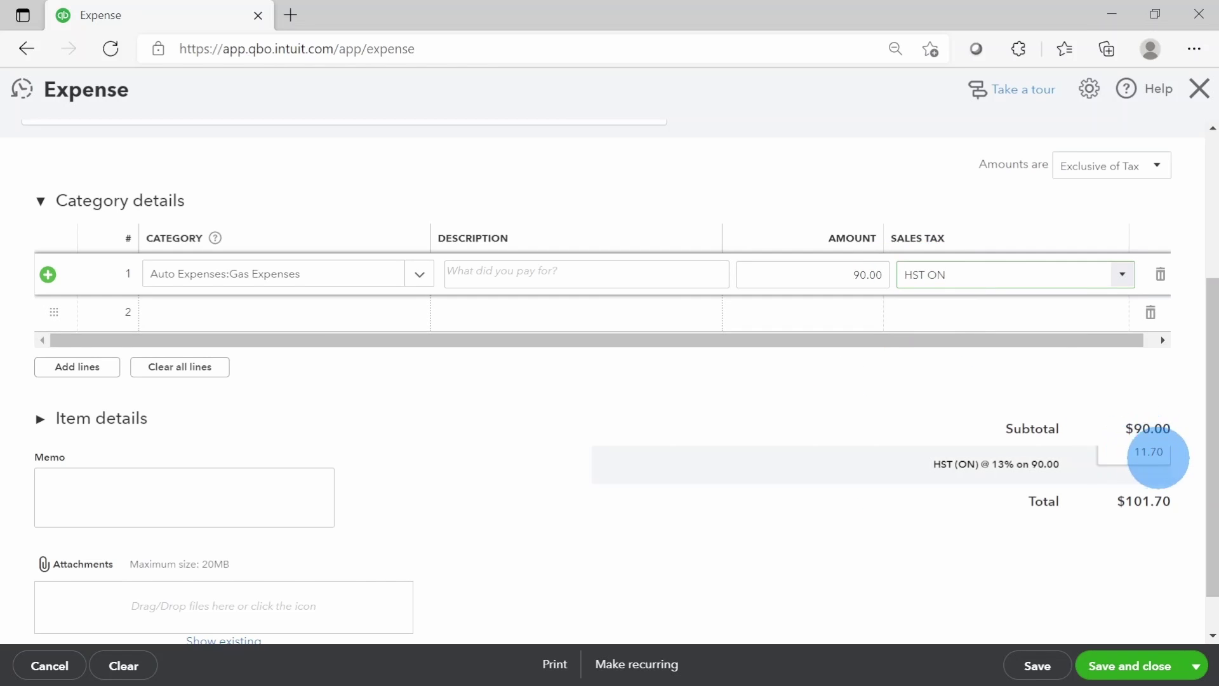
Save the gas expense with the save-and-new option and close the blank expense form to return to the dashboard
scroll(1146, 467, "up", 4)
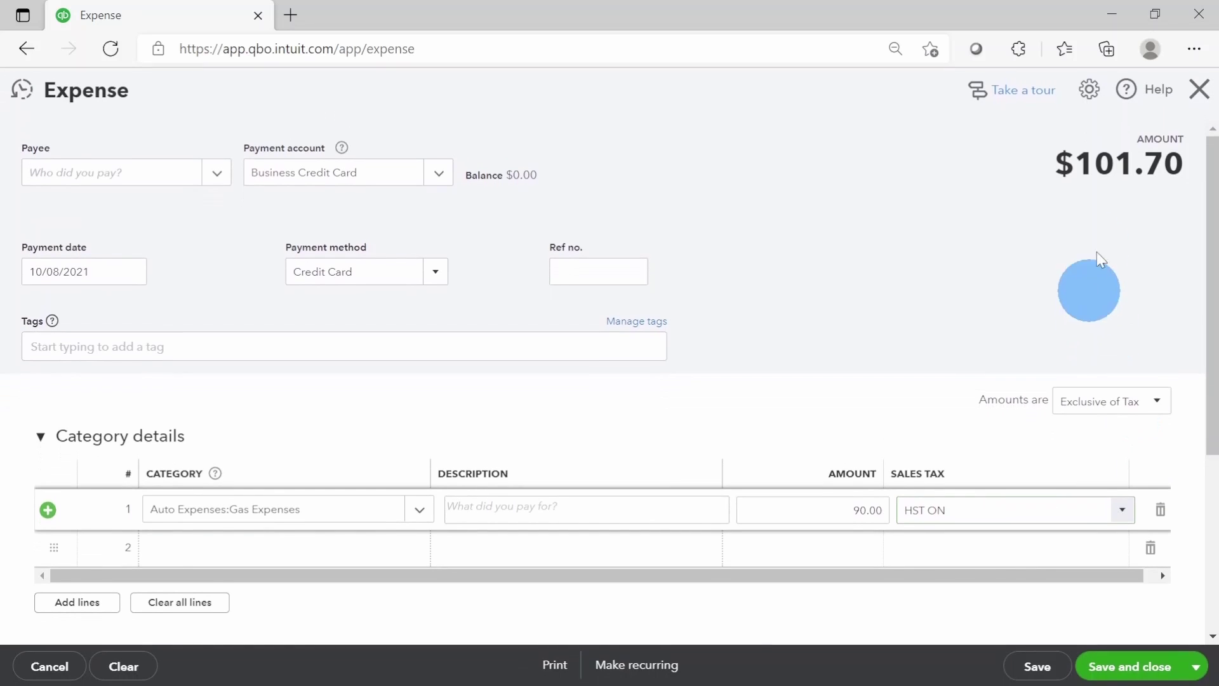
left_click(1197, 667)
left_click(1092, 630)
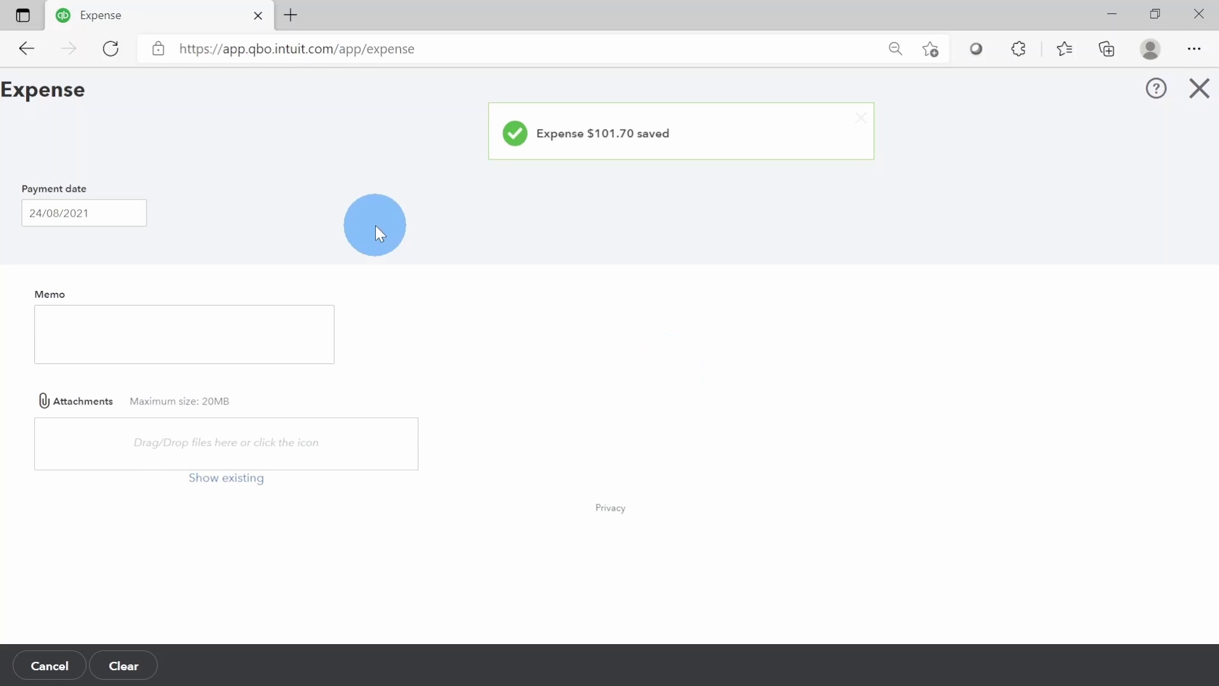
left_click(1200, 88)
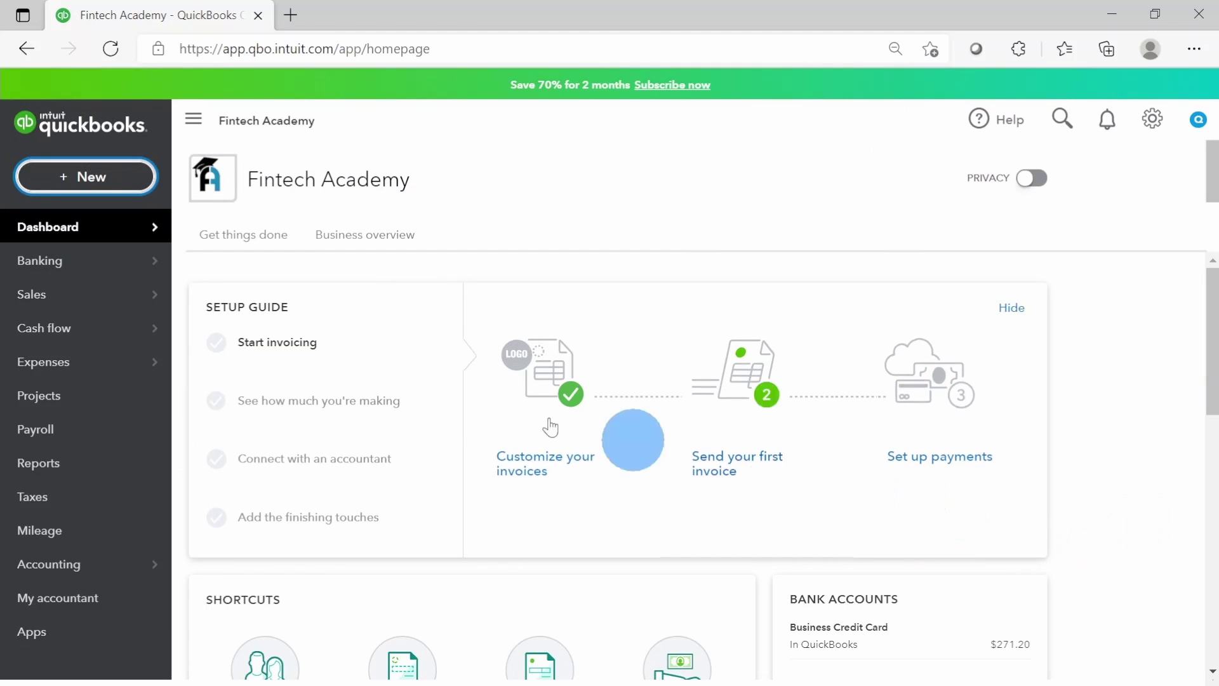
Start a new supplier expense dated 12/08/2021 with Credit Card as the payment method
left_click(79, 178)
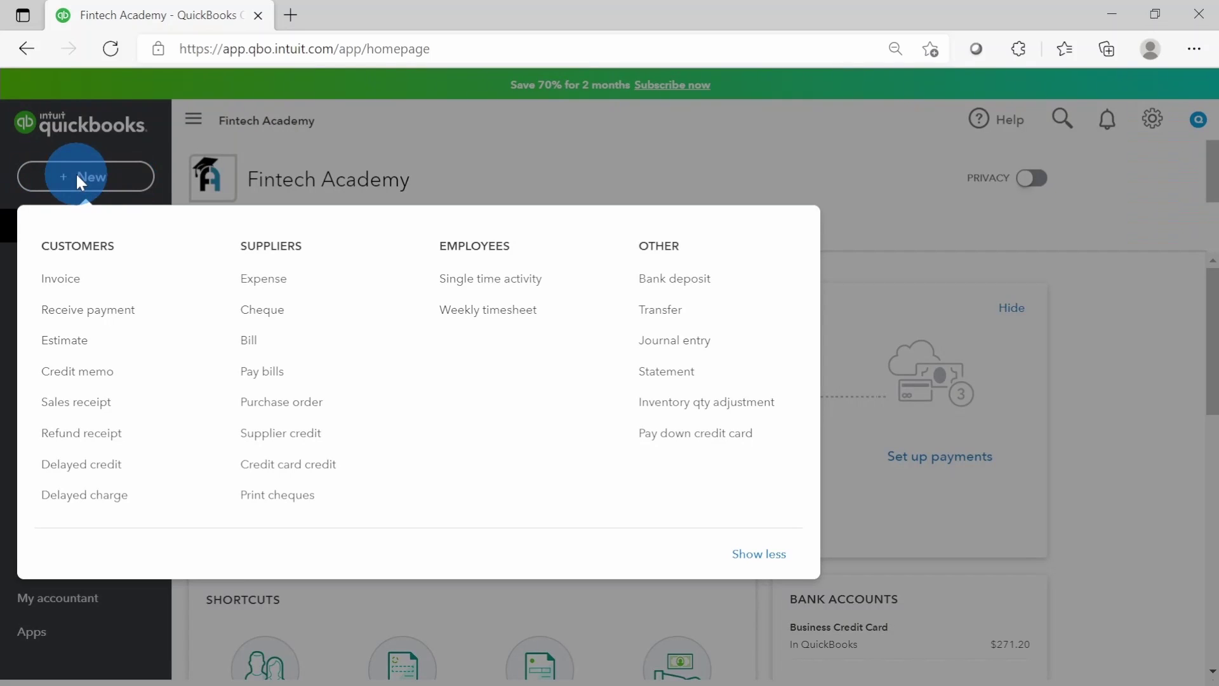
left_click(266, 284)
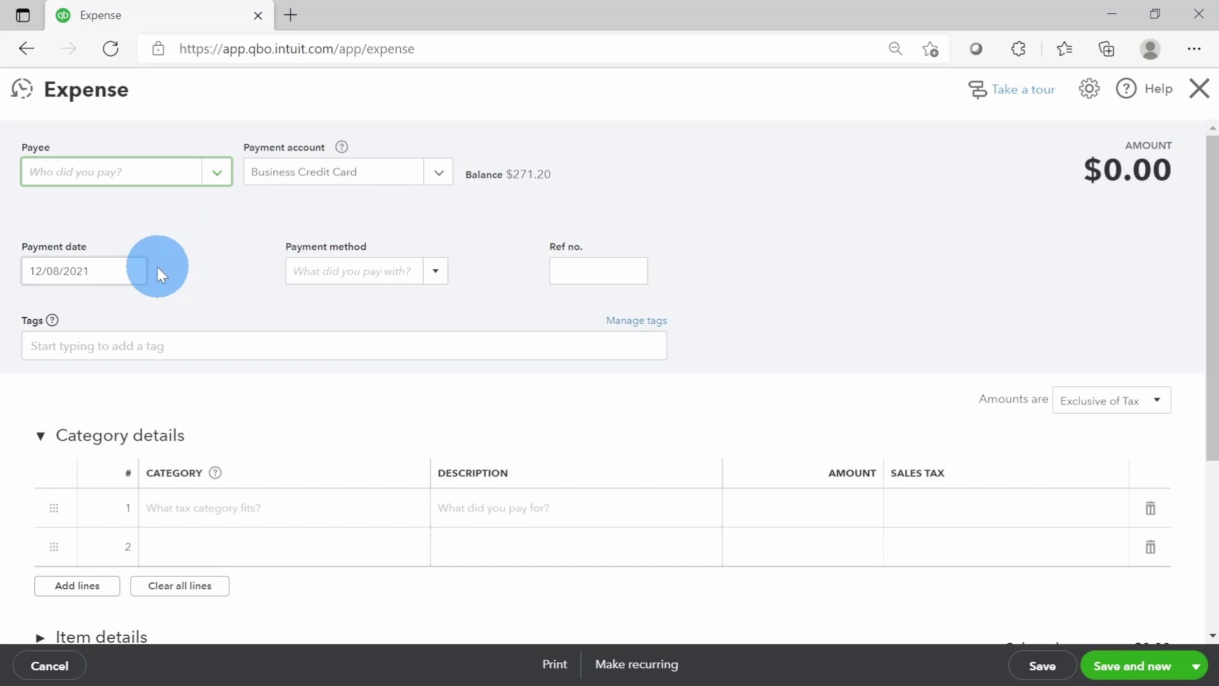
left_click(133, 272)
left_click(136, 386)
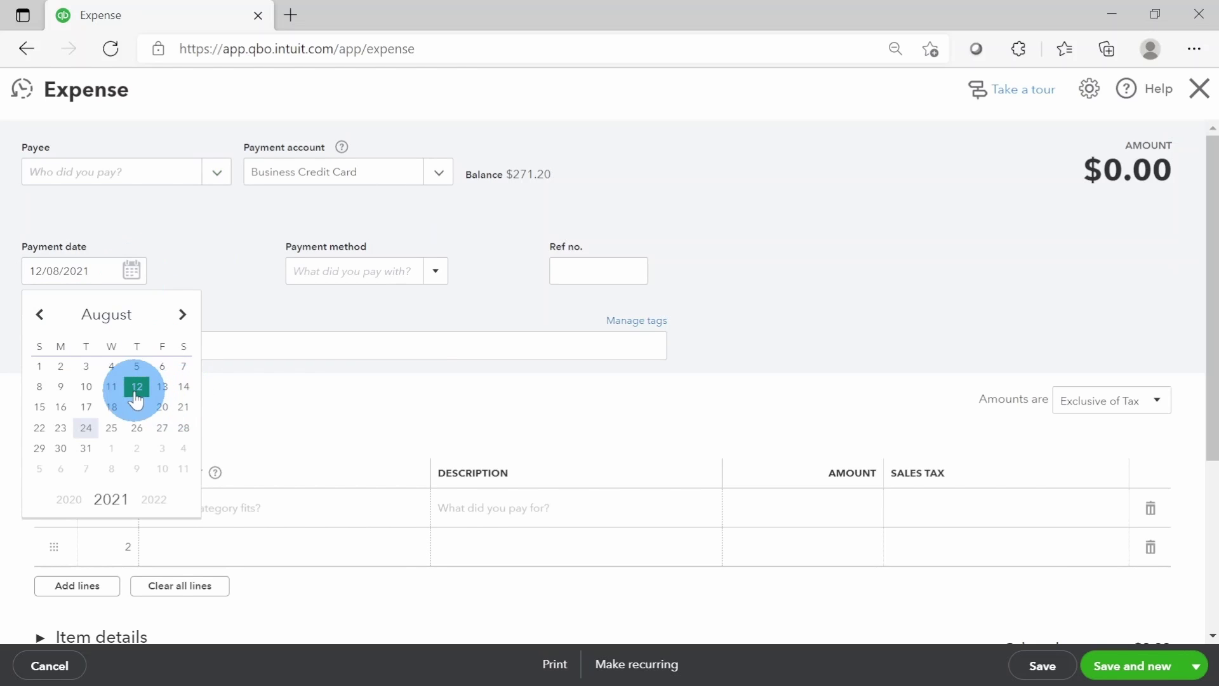
left_click(434, 272)
left_click(322, 392)
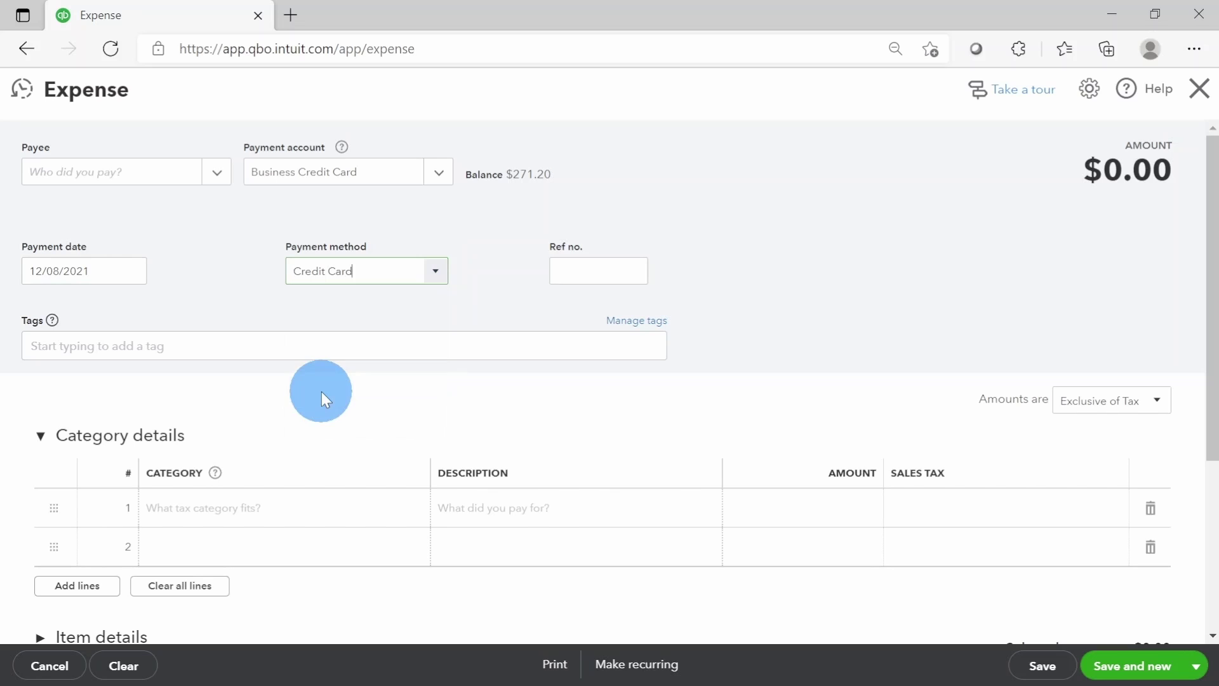
Assign the first line of the new expense to the Auto Repairs sub-account of Auto Expenses
left_click(288, 508)
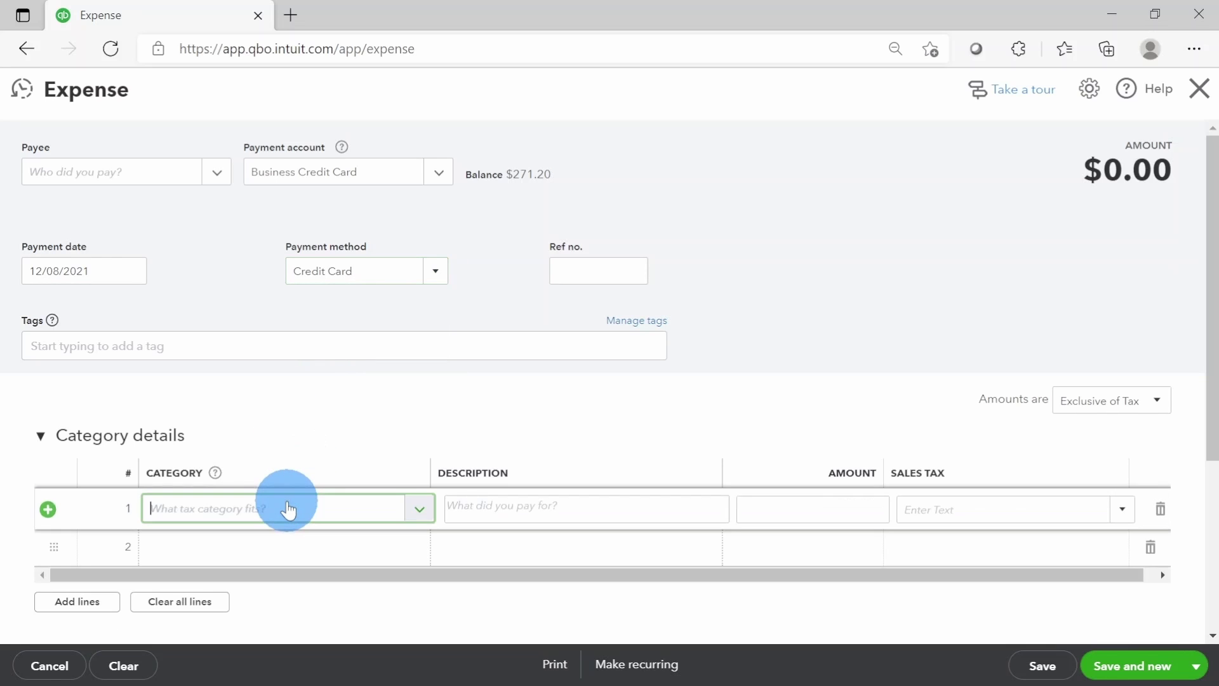
type("aut")
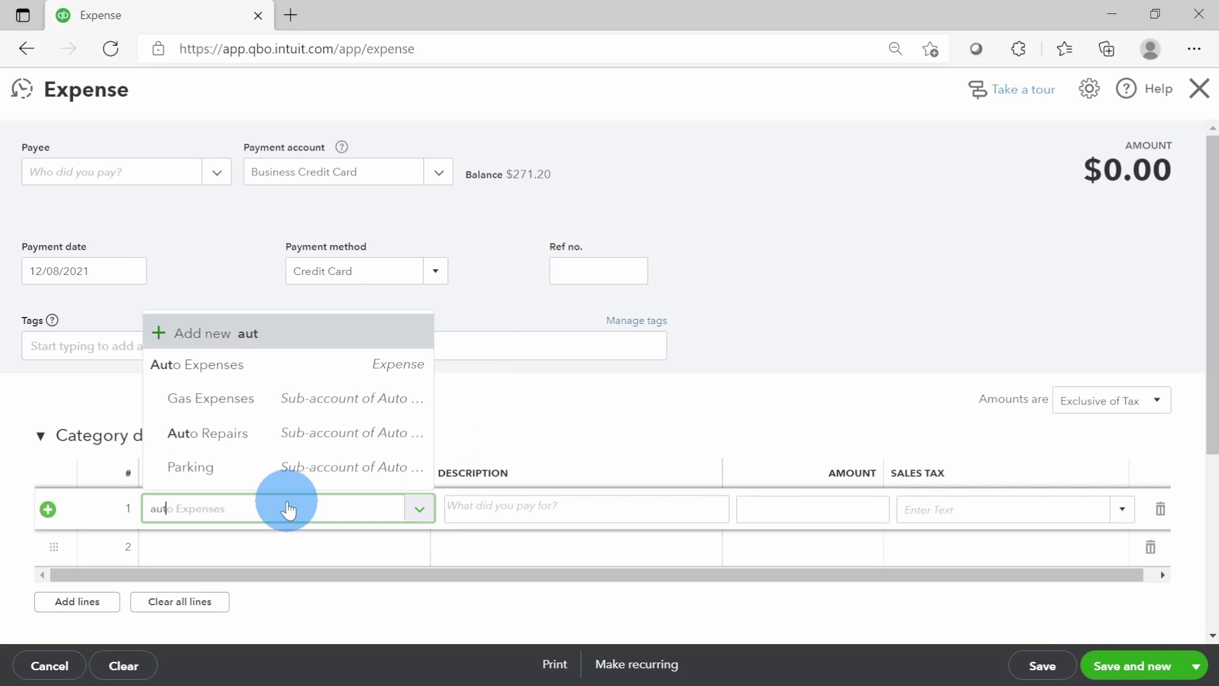
left_click(231, 450)
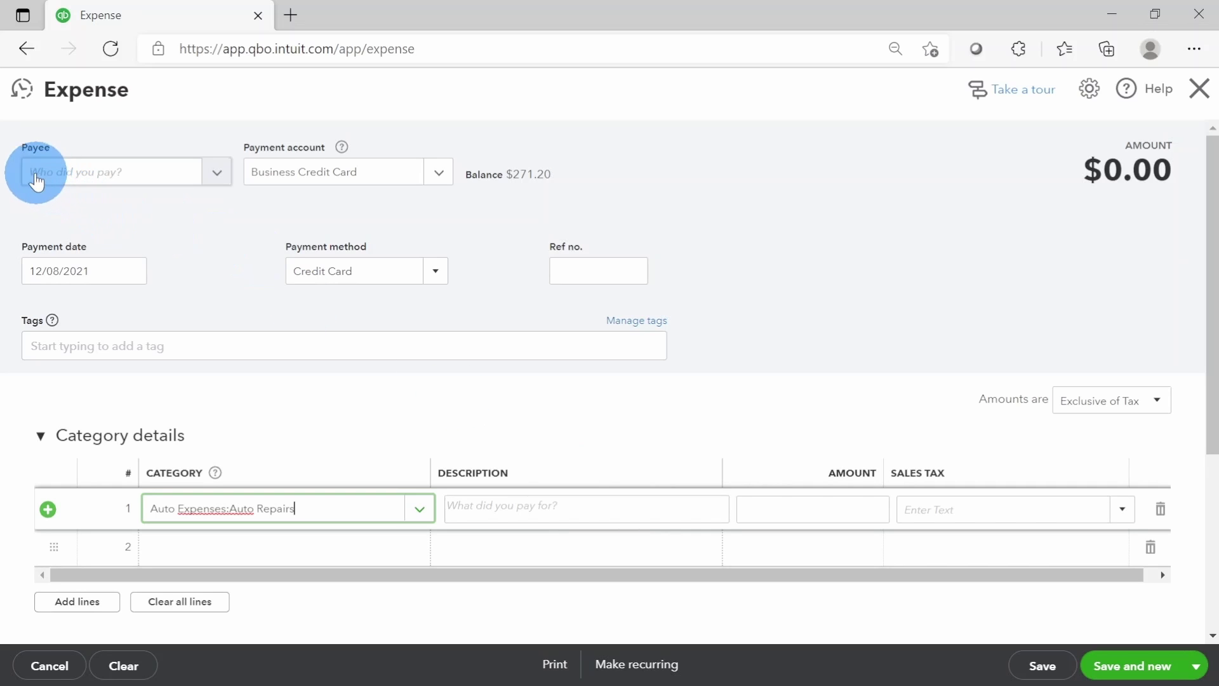
left_click(162, 181)
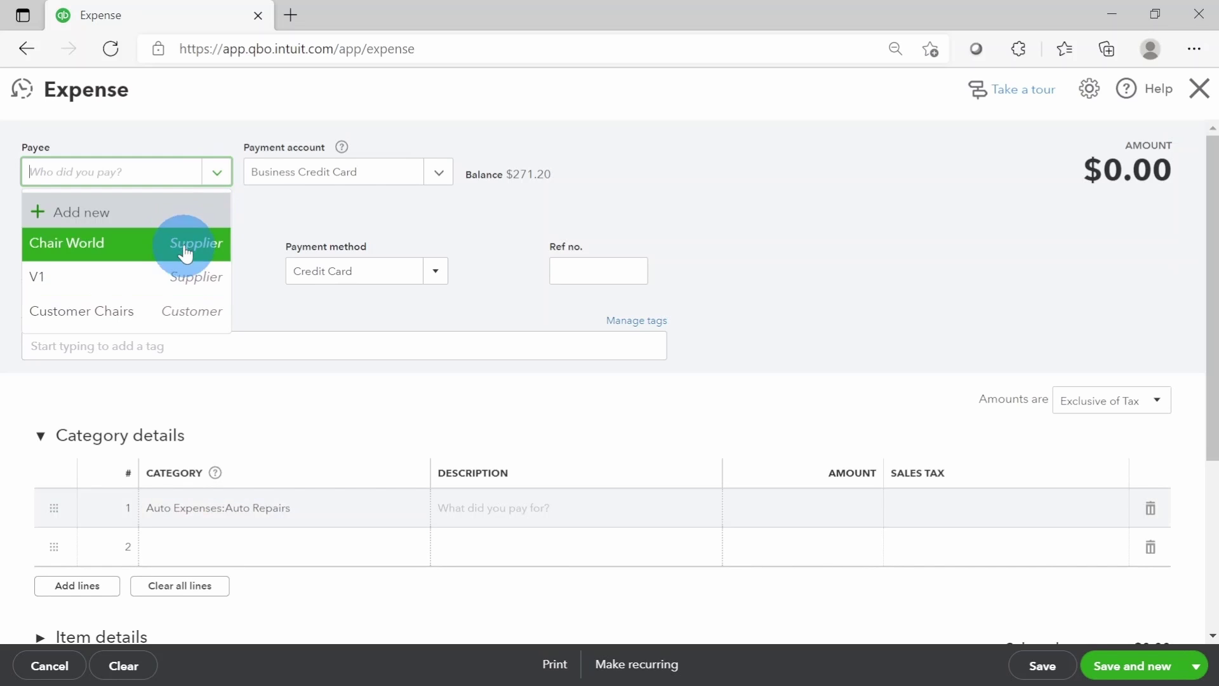
left_click(791, 281)
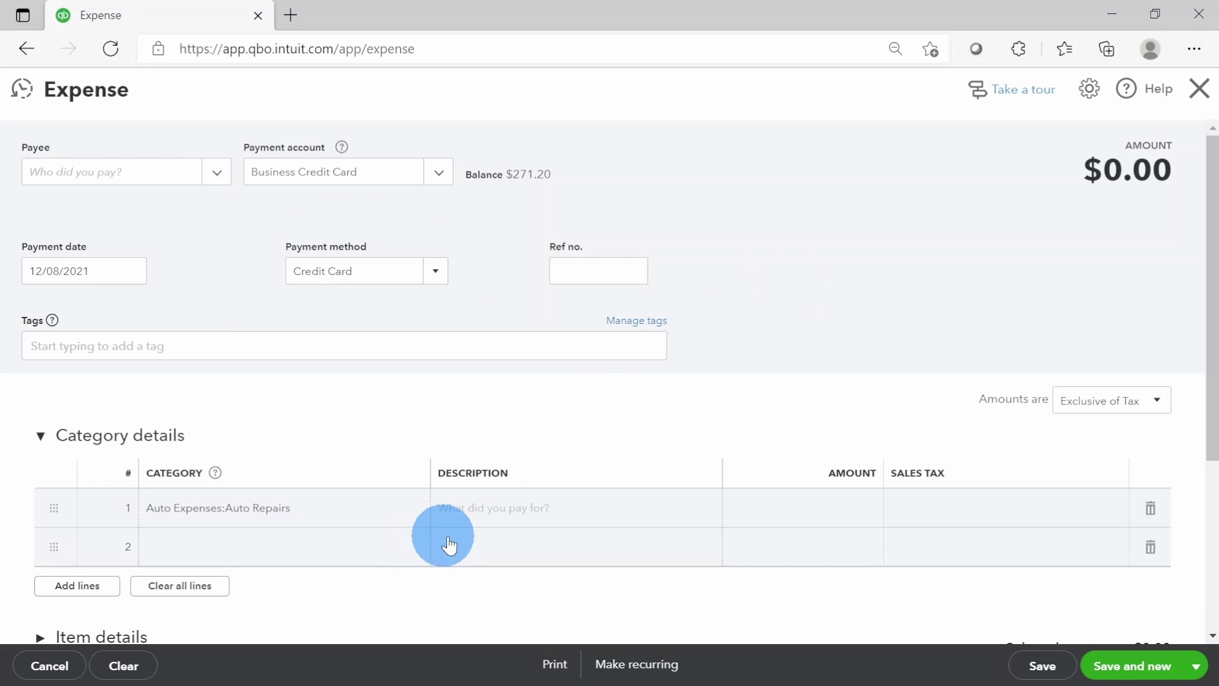
scroll(528, 512, "down", 3)
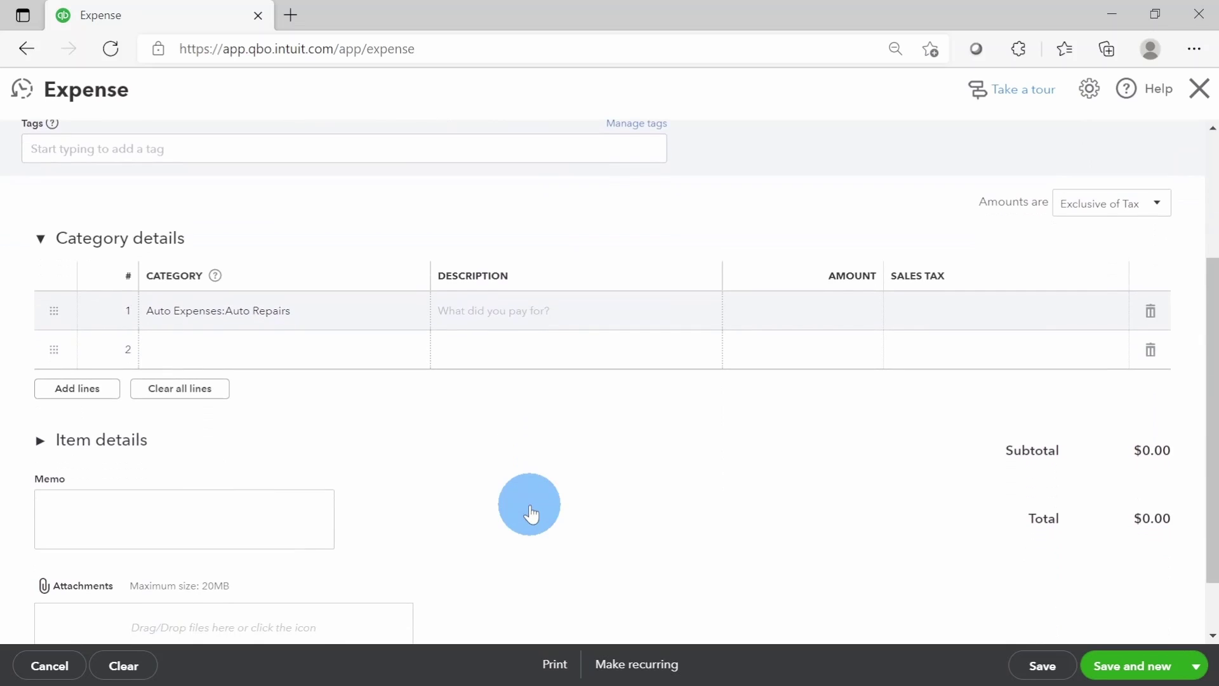
left_click(54, 513)
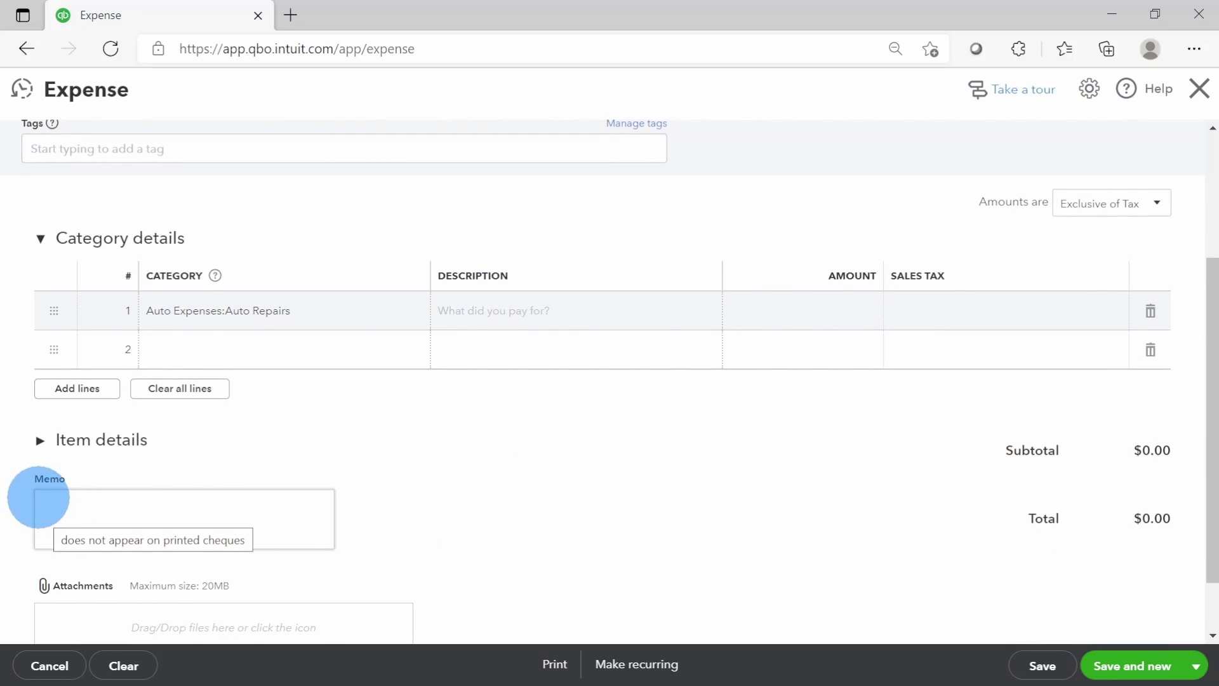
Complete the Auto Repairs line with the description Auto World, an amount of 155.00 and HST ON sales tax
left_click(549, 309)
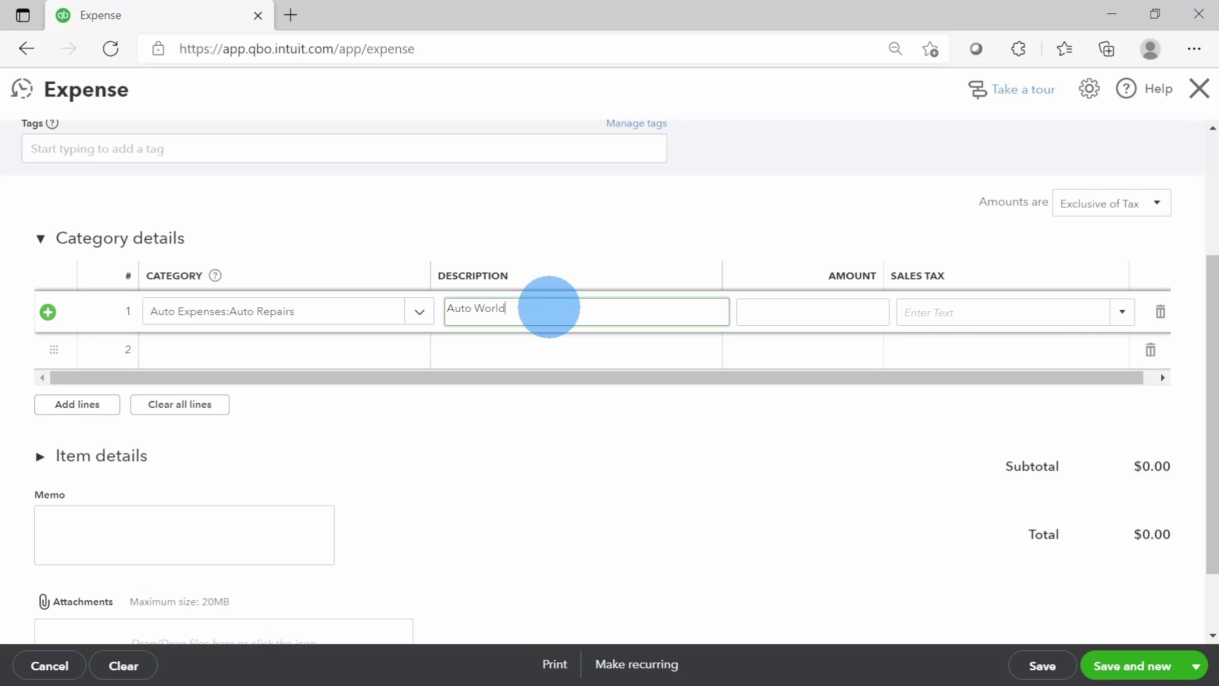
key("Tab")
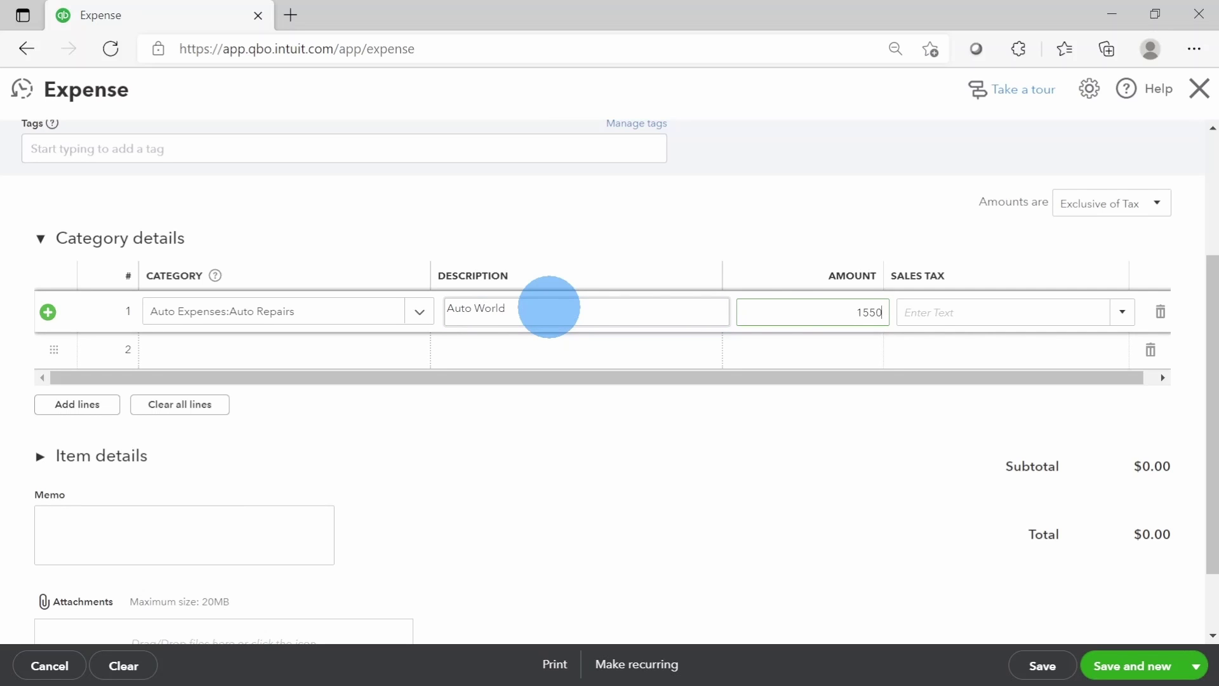
left_click(1070, 312)
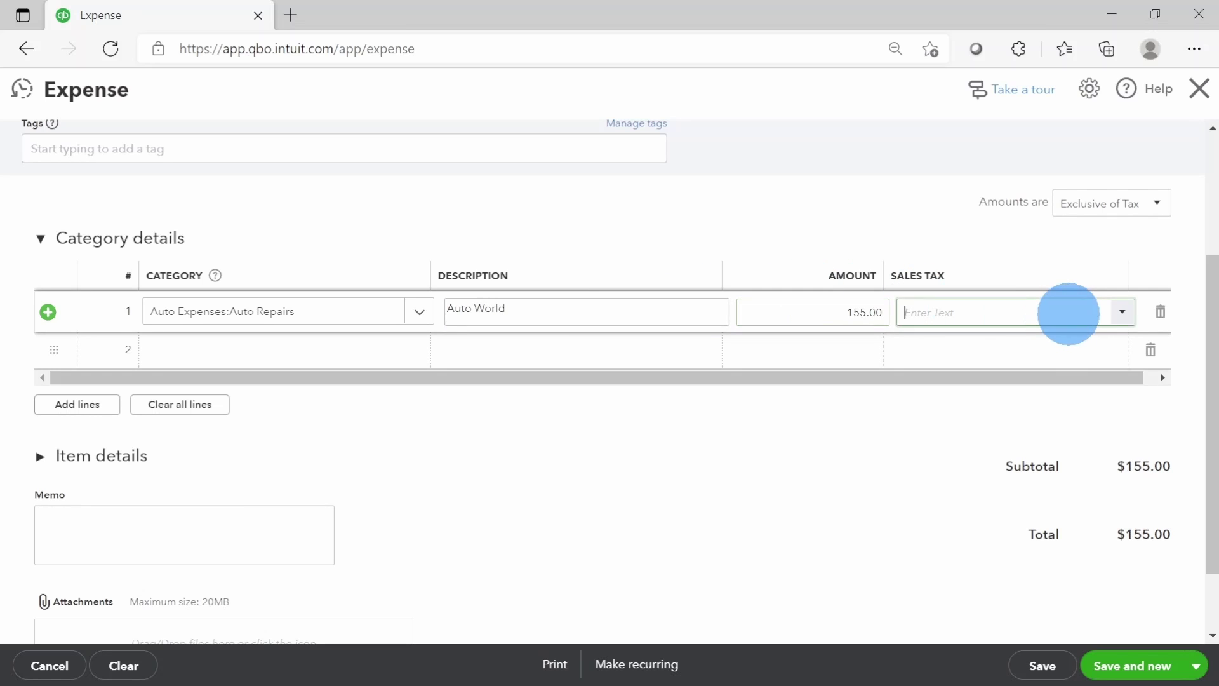
type("HST ON")
key("Tab")
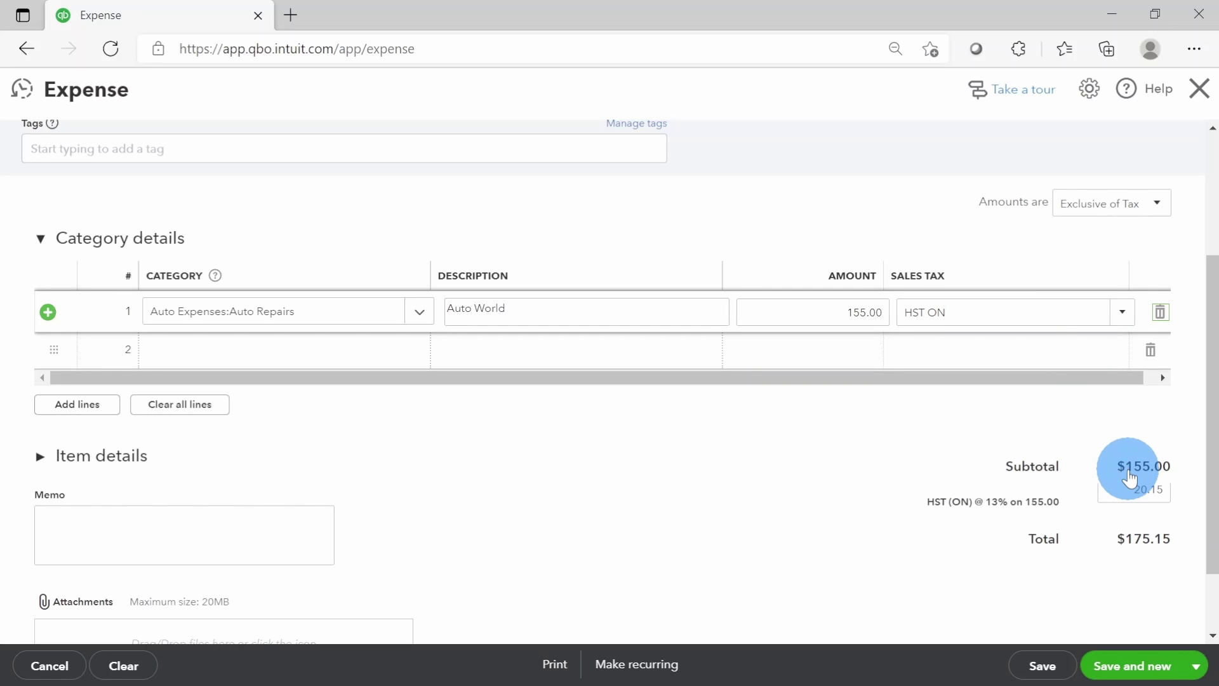
Review the auto repair expense, save it and open another blank expense
scroll(972, 373, "up", 3)
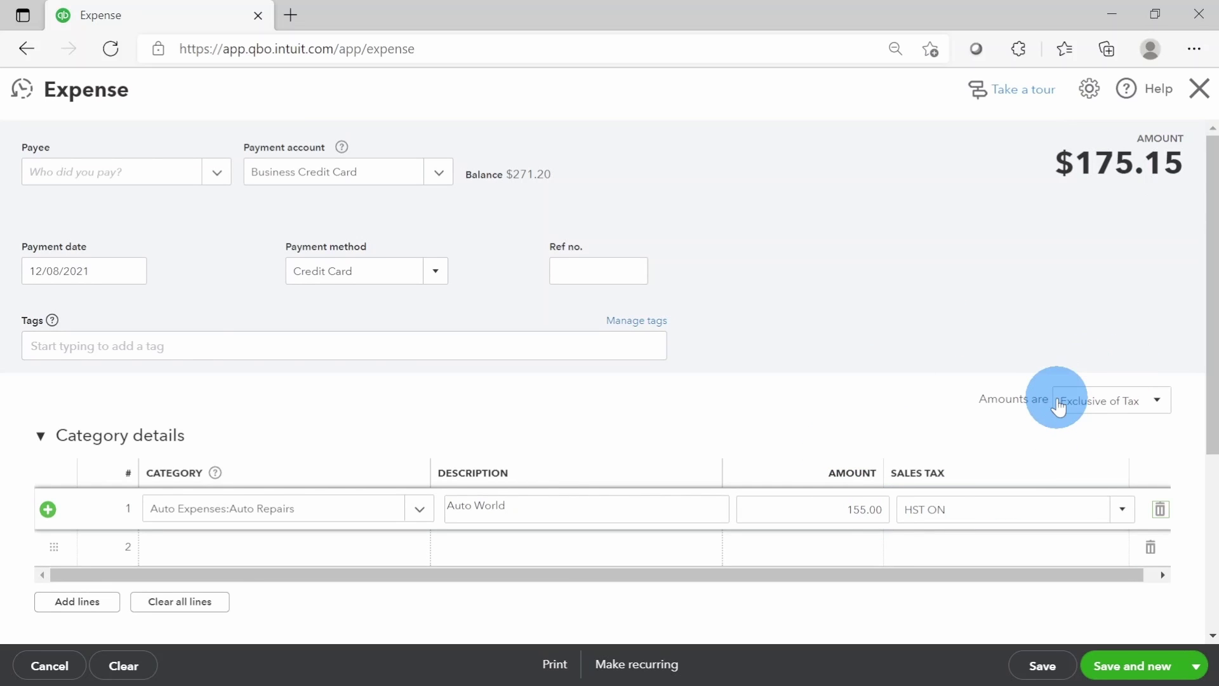
scroll(1057, 406, "down", 1)
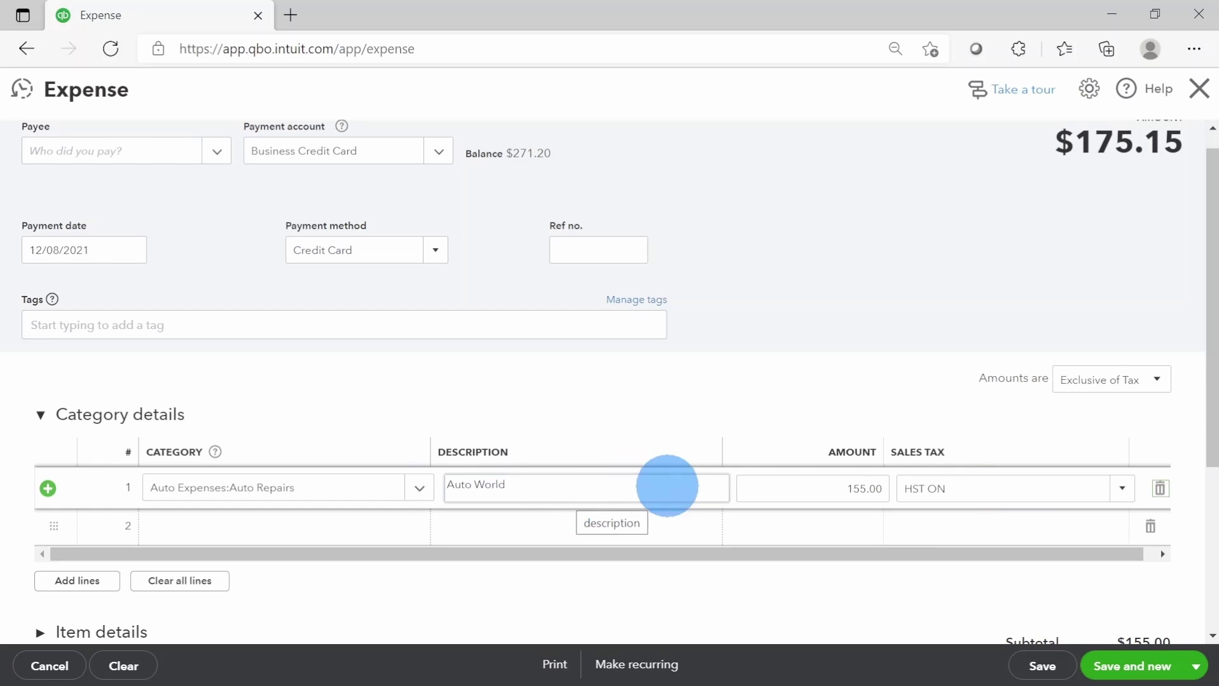
left_click(1130, 664)
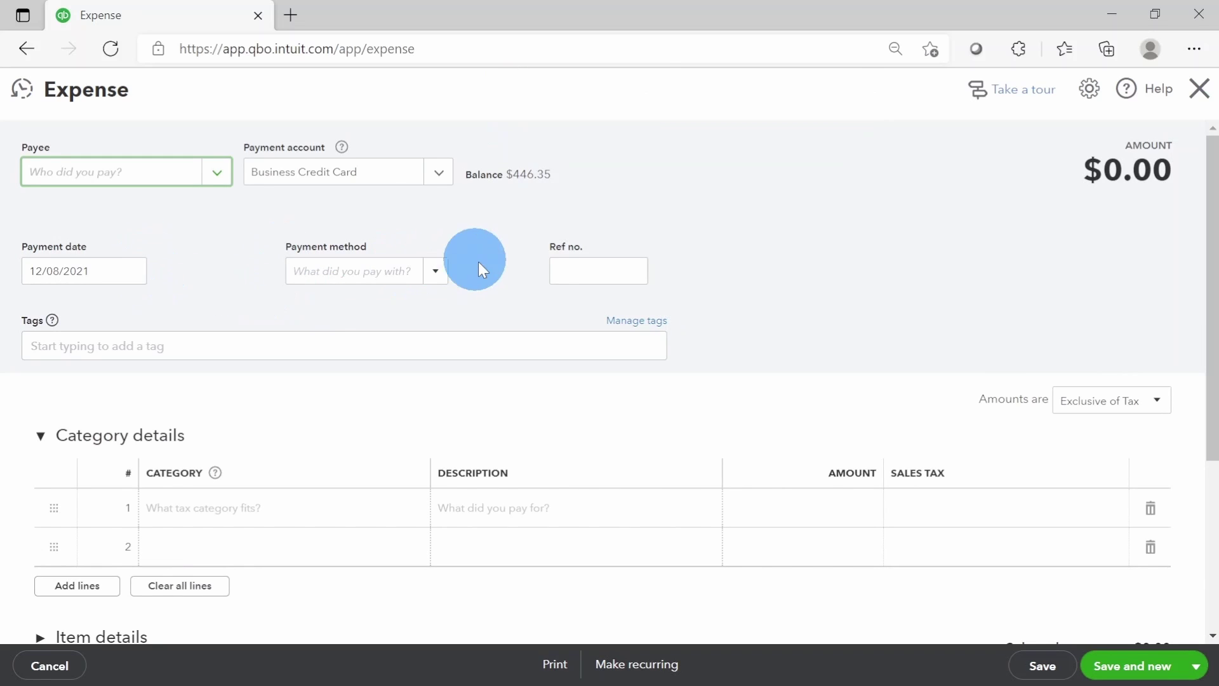
Set the new expense's payment method to Credit Card and its first line's category to the Parking sub-account of Auto Expenses
left_click(435, 271)
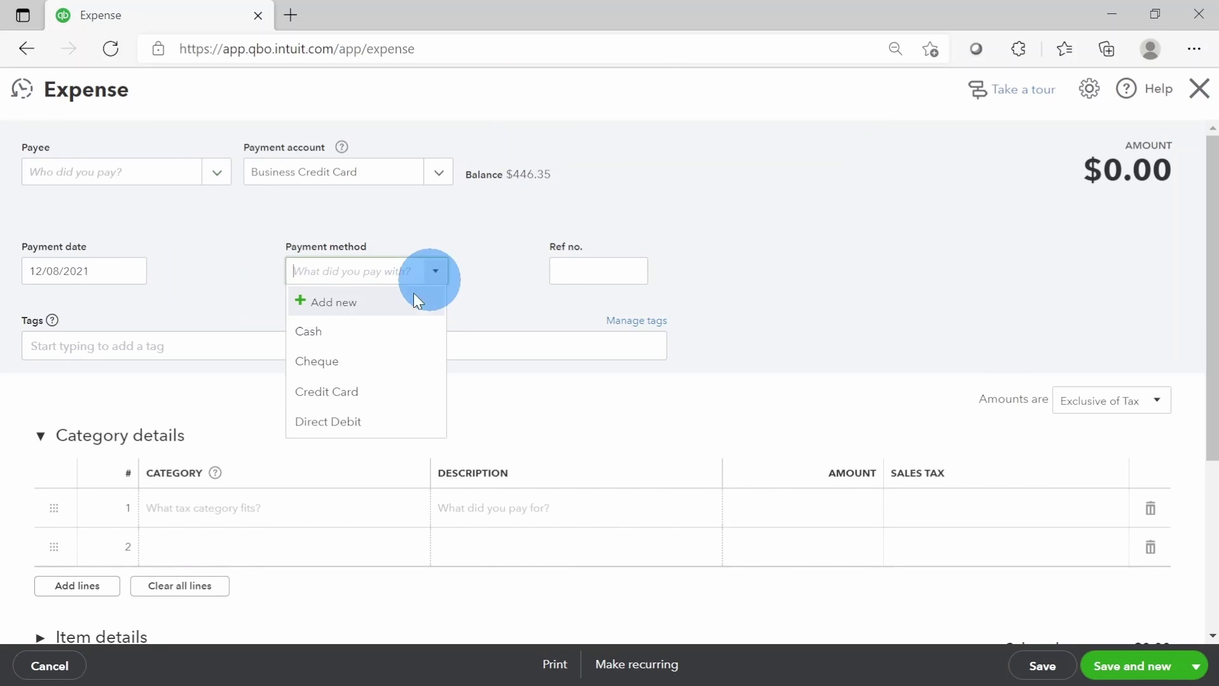
left_click(343, 390)
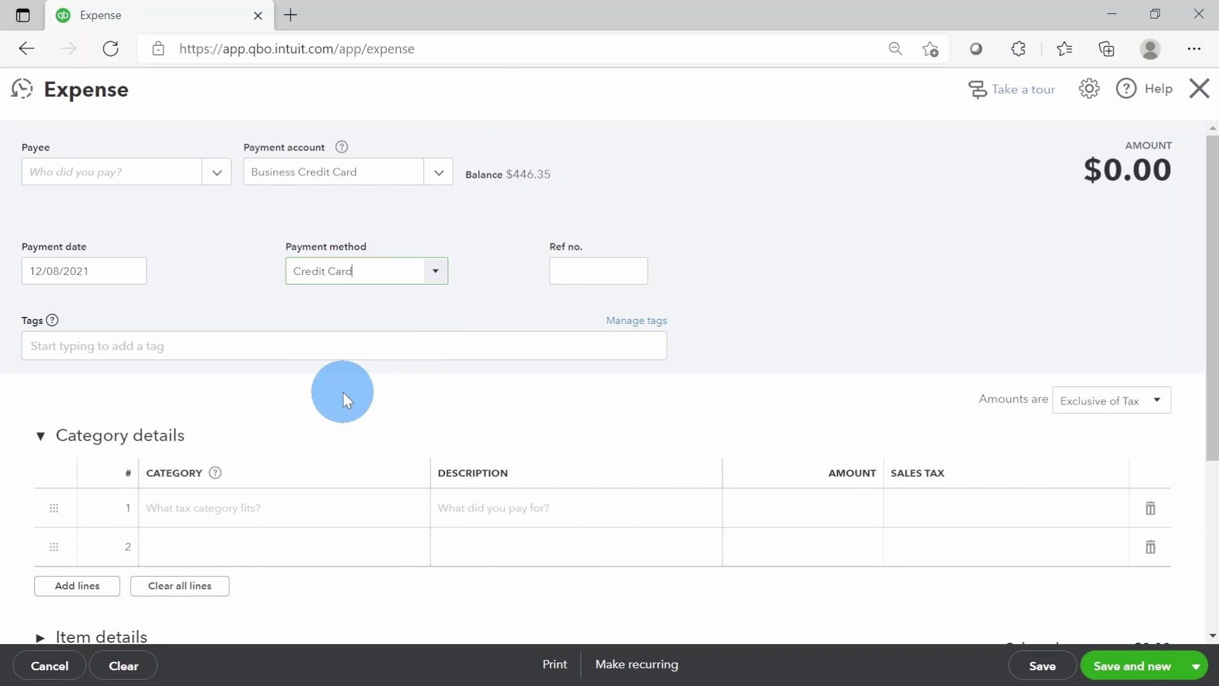
left_click(256, 522)
type("park")
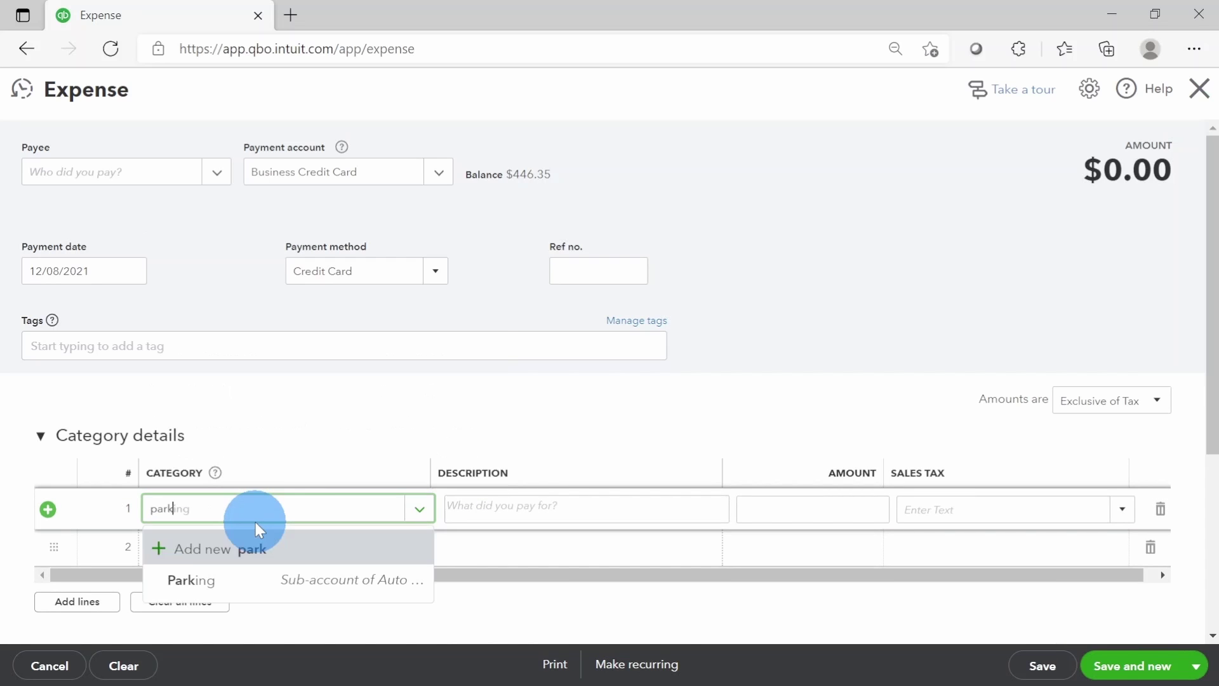
left_click(232, 581)
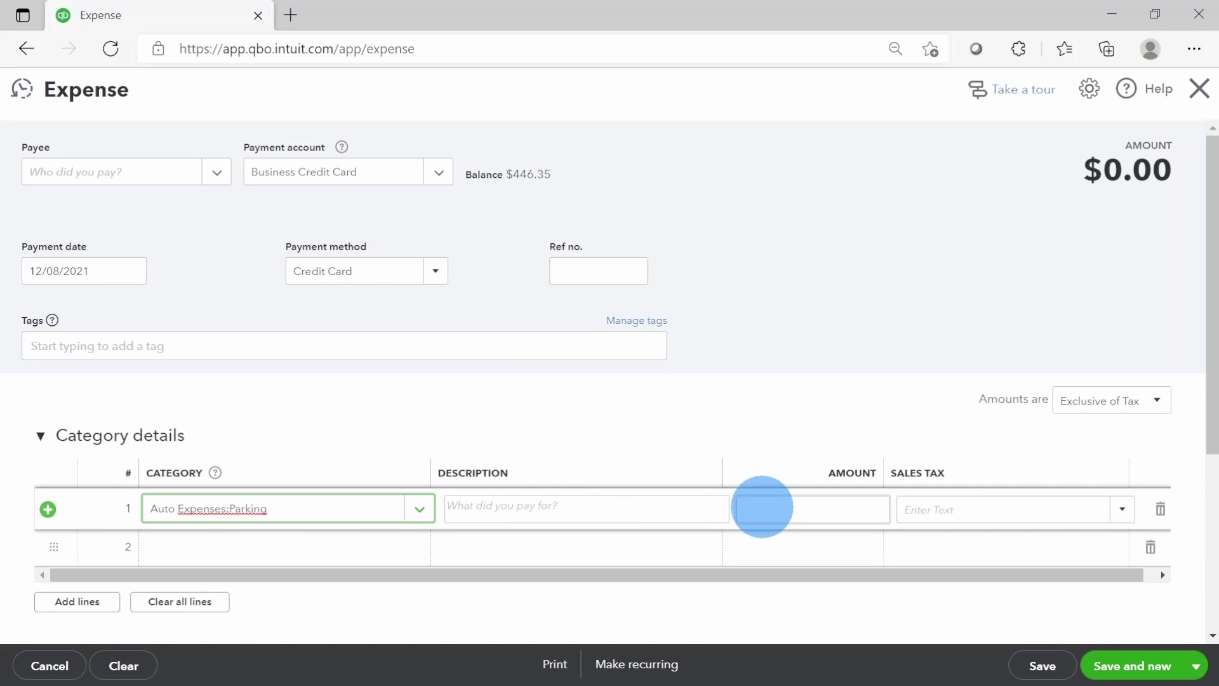
left_click(634, 516)
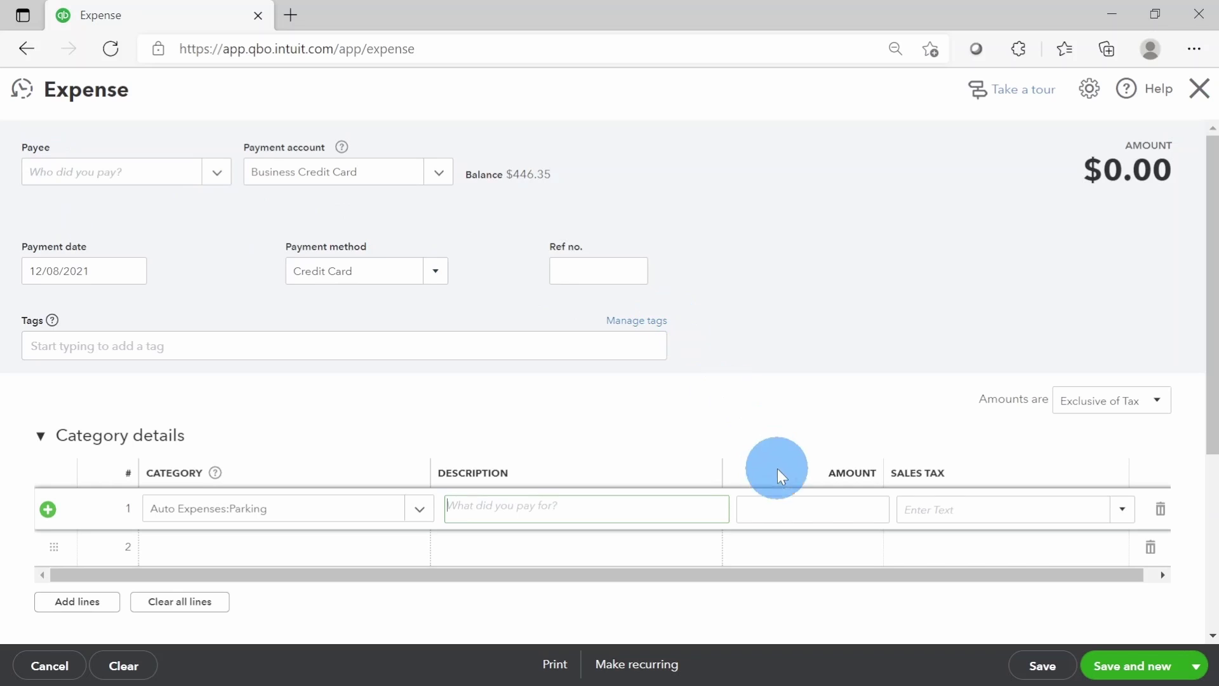
Enter an amount of 30.00 with HST ON sales tax on the Parking line
left_click(792, 505)
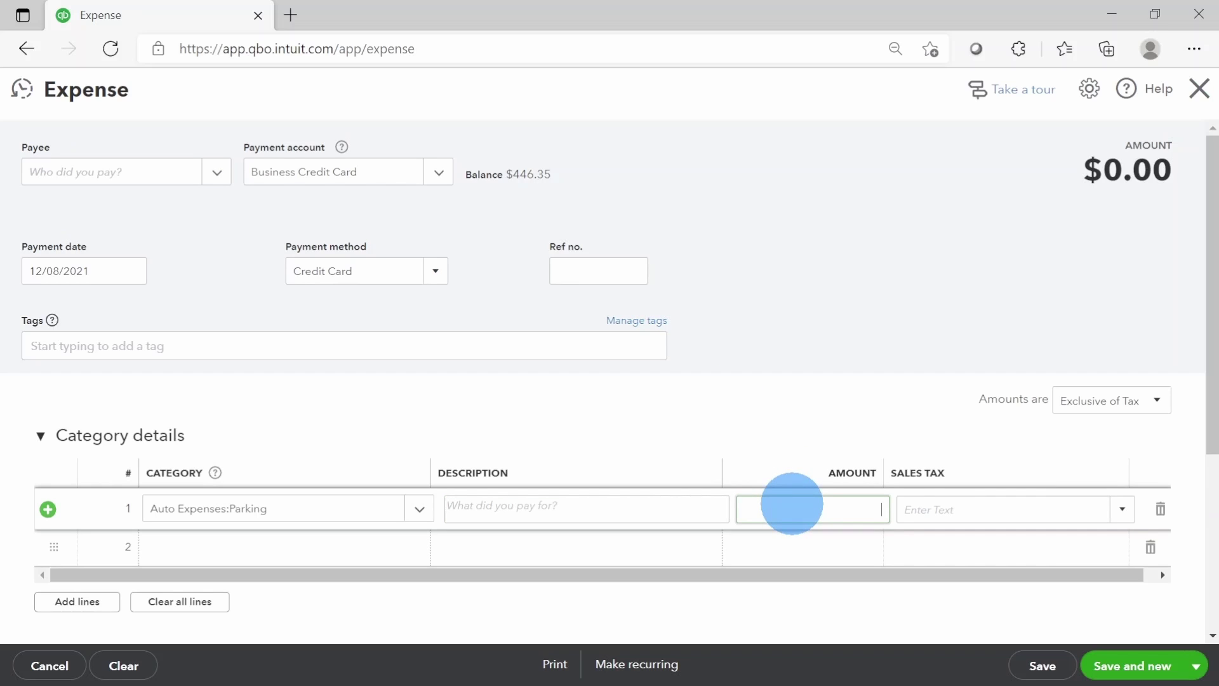
key("Tab")
type("HS")
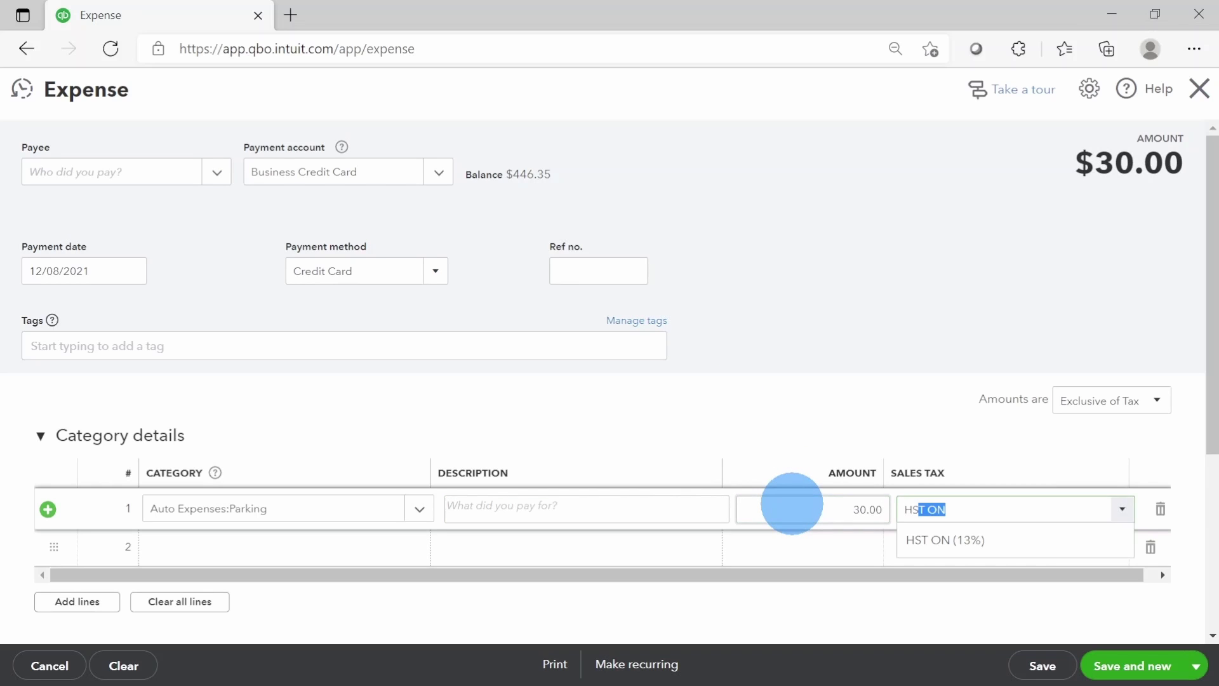
key("Tab")
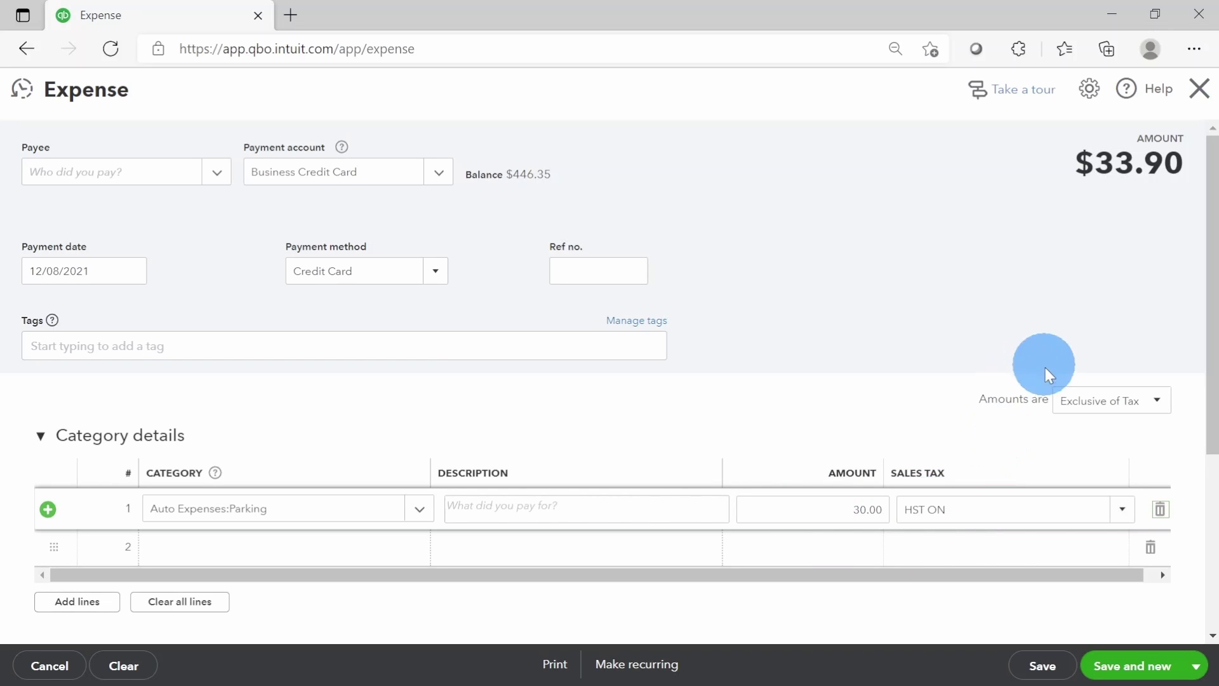
Switch the expense amounts to Inclusive of Tax and set the Parking line's amount to 30.00
left_click(1147, 400)
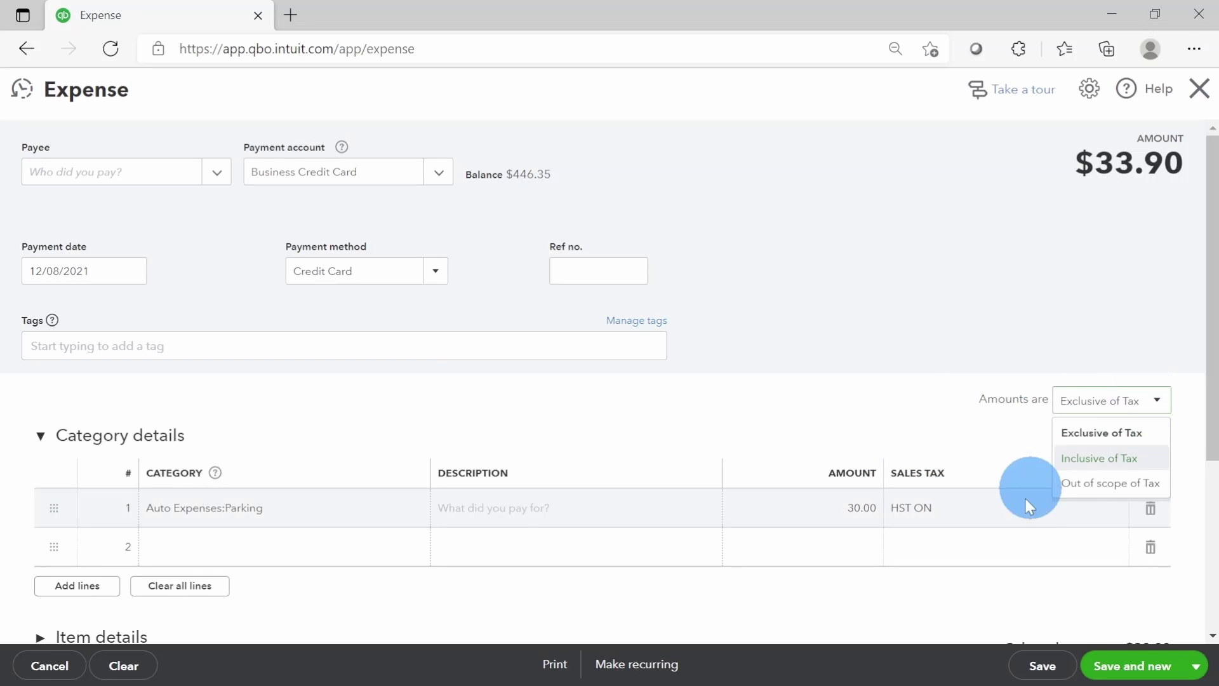
left_click(1106, 458)
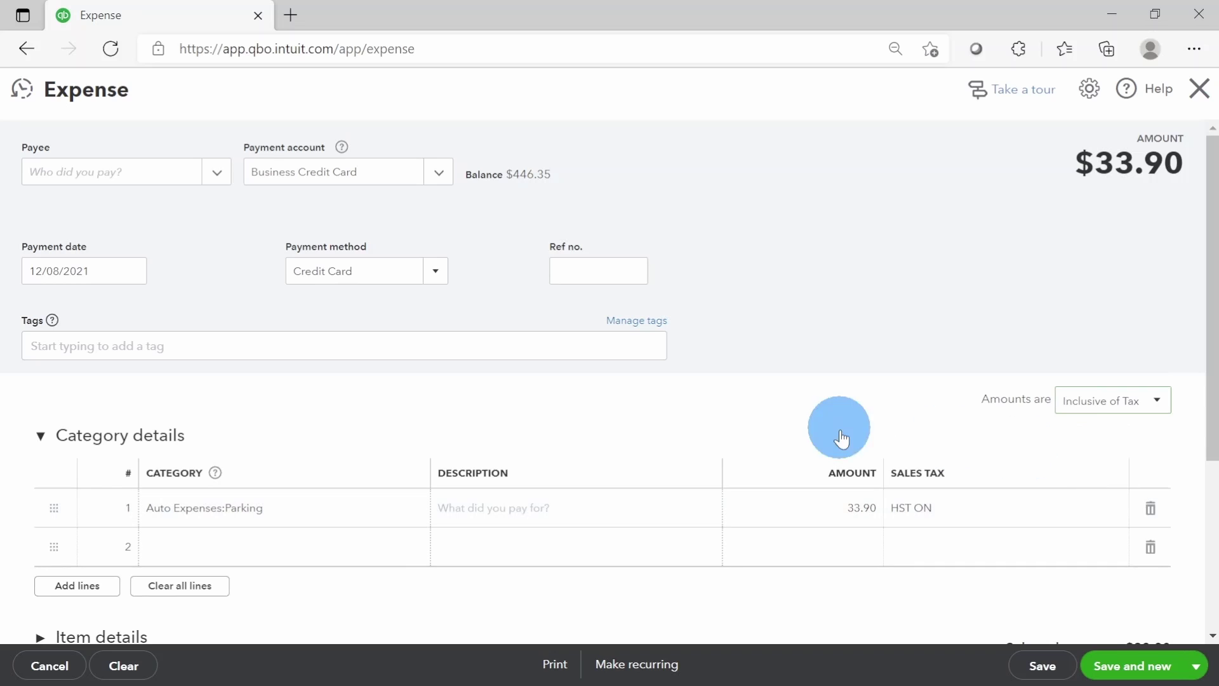
left_click(842, 524)
key("Tab")
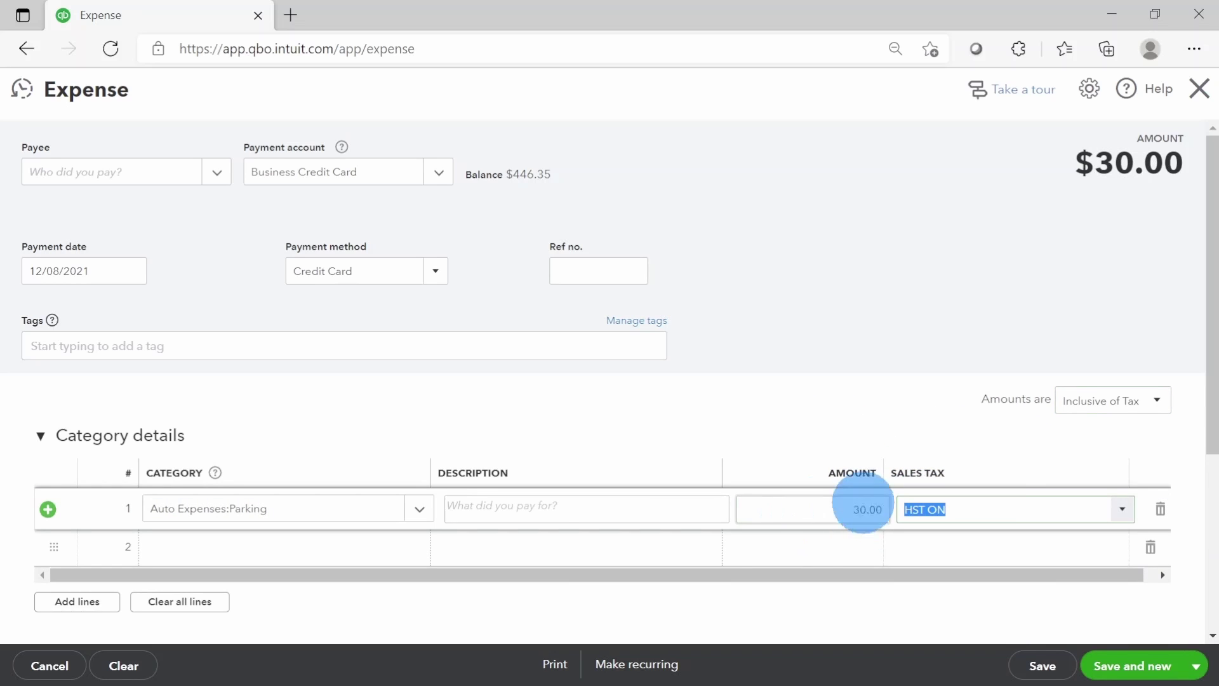
Check the parking expense's HST breakdown, then save and close the expense
scroll(969, 489, "down", 4)
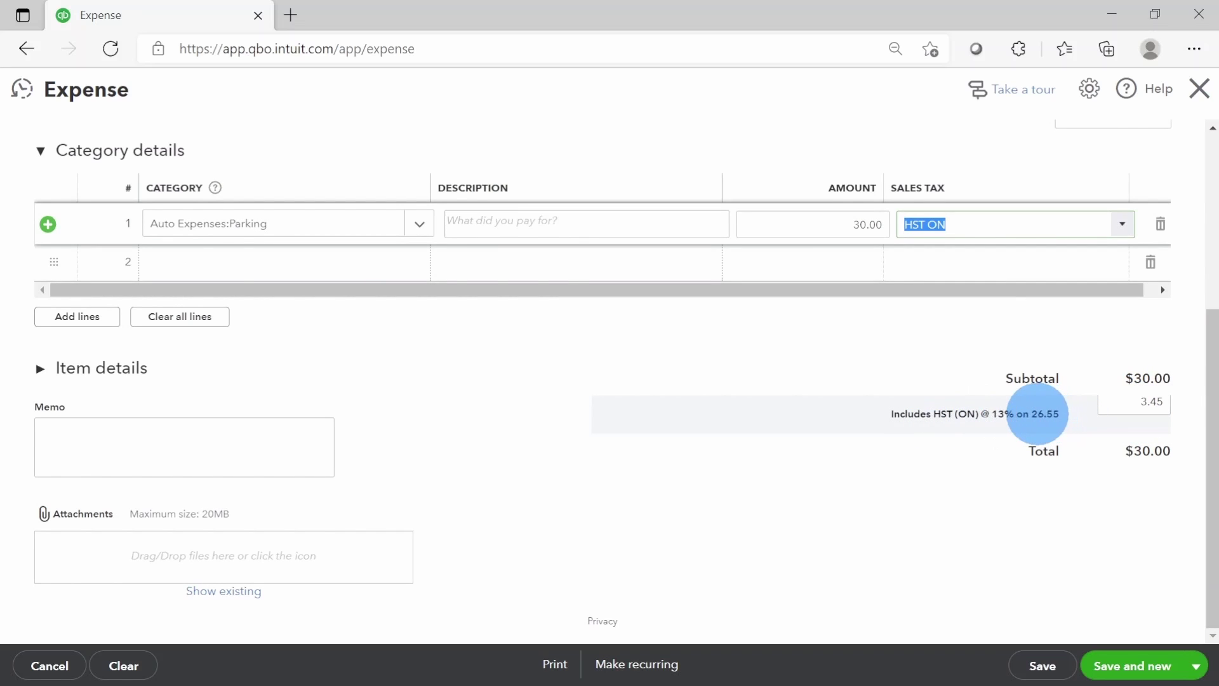
double_click(1038, 414)
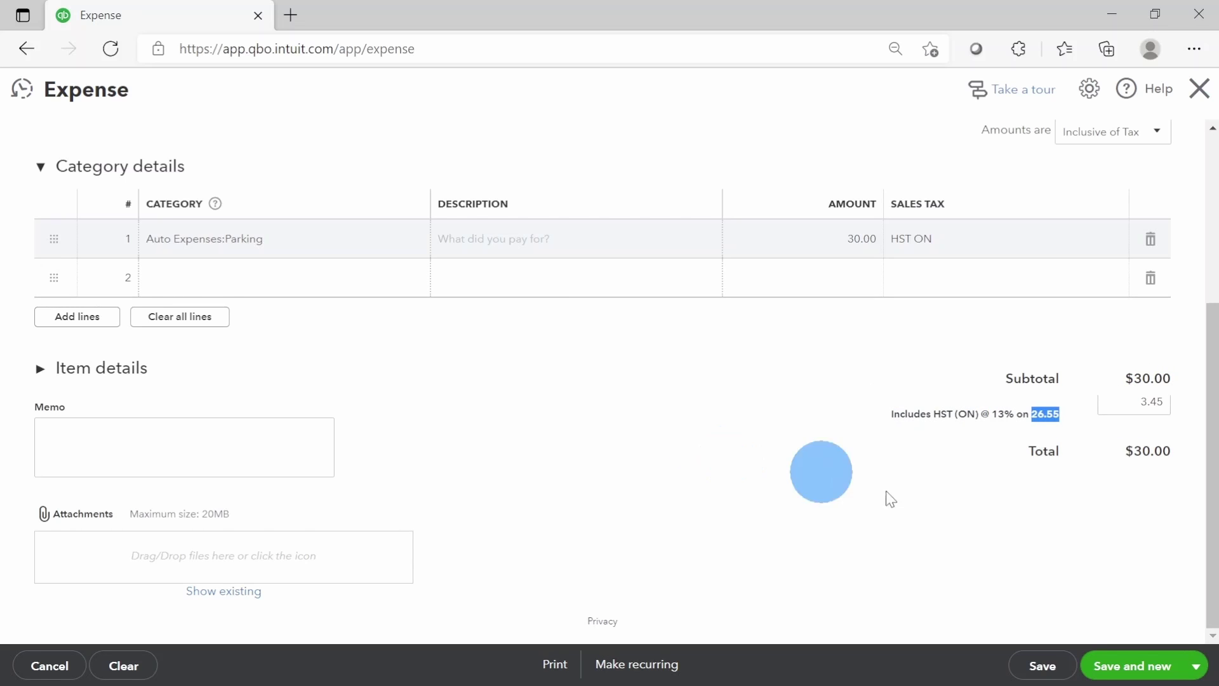
left_click(1196, 666)
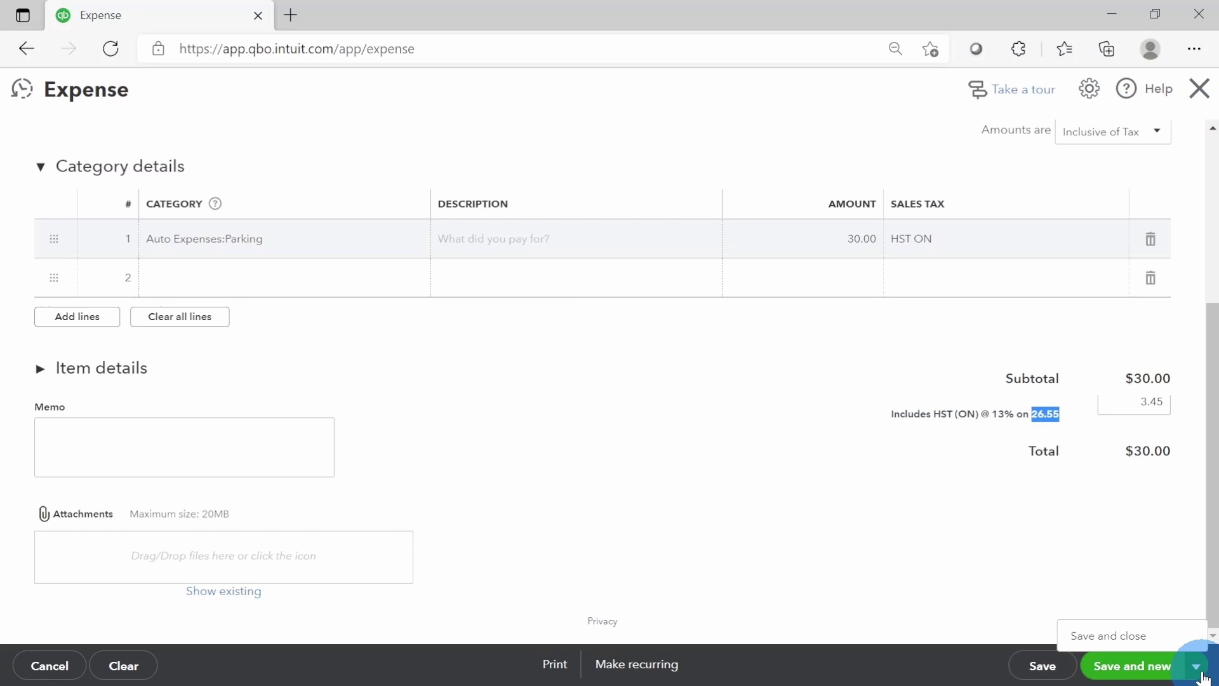
left_click(1138, 638)
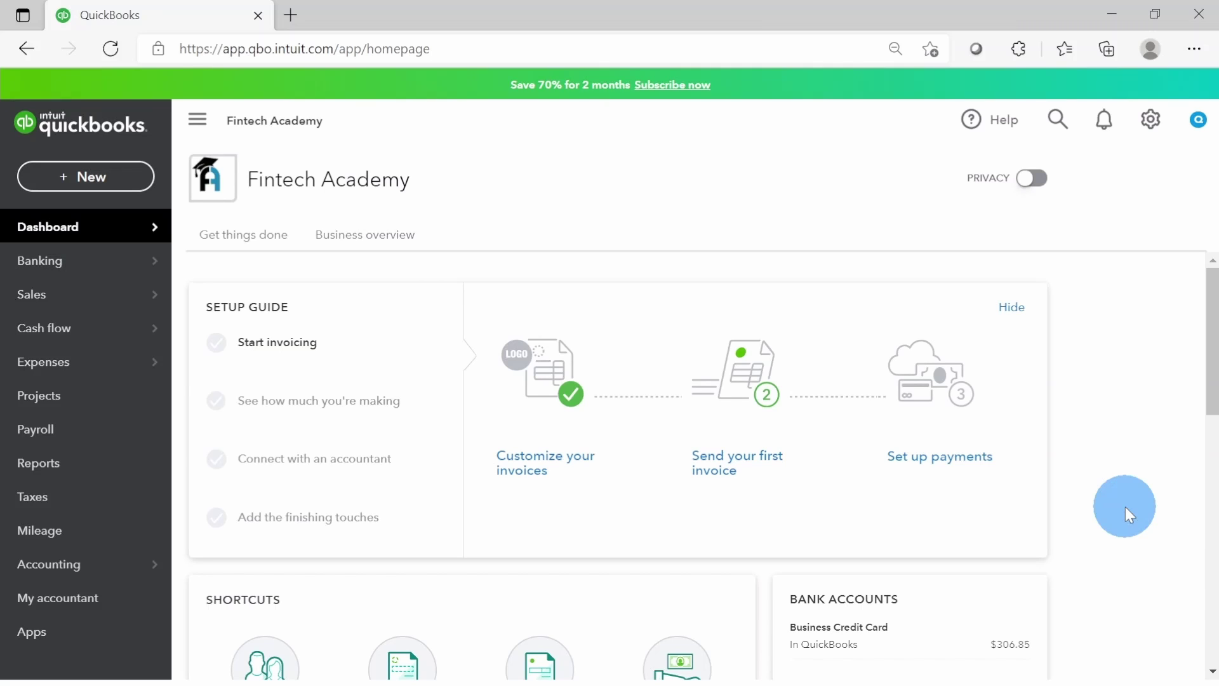
Open the Profit and Loss report and examine the Auto Expenses sub-accounts in its expenses section
left_click(40, 470)
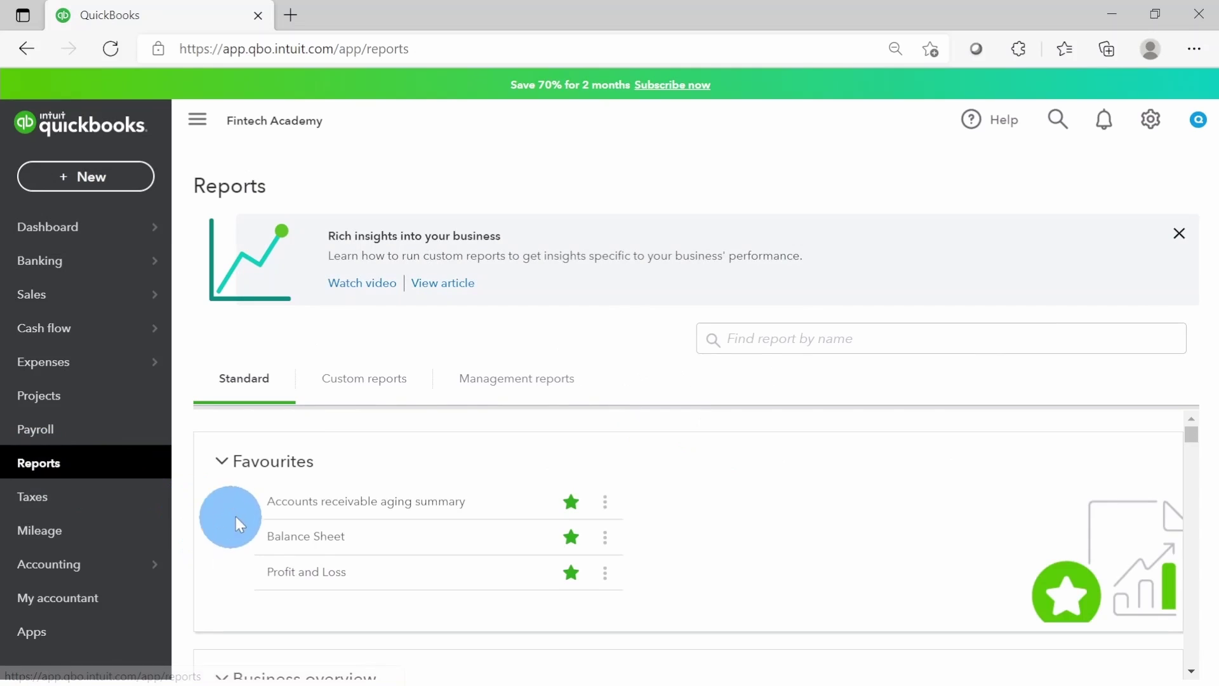
left_click(309, 575)
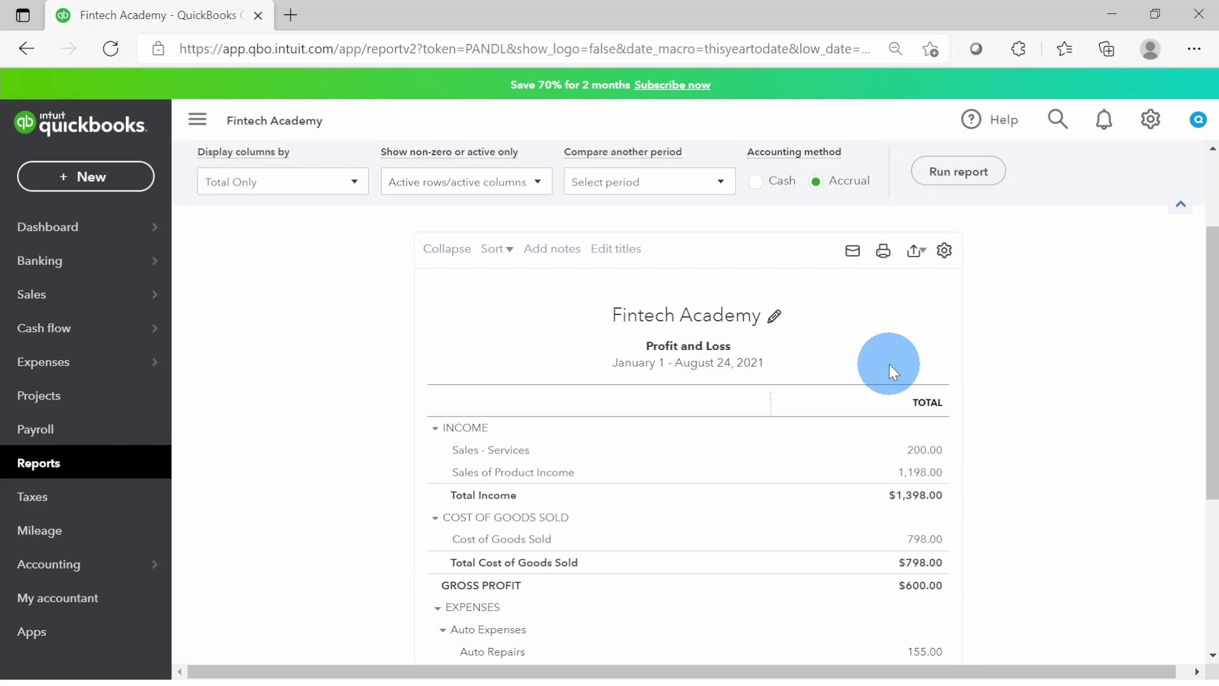
scroll(1037, 486, "down", 3)
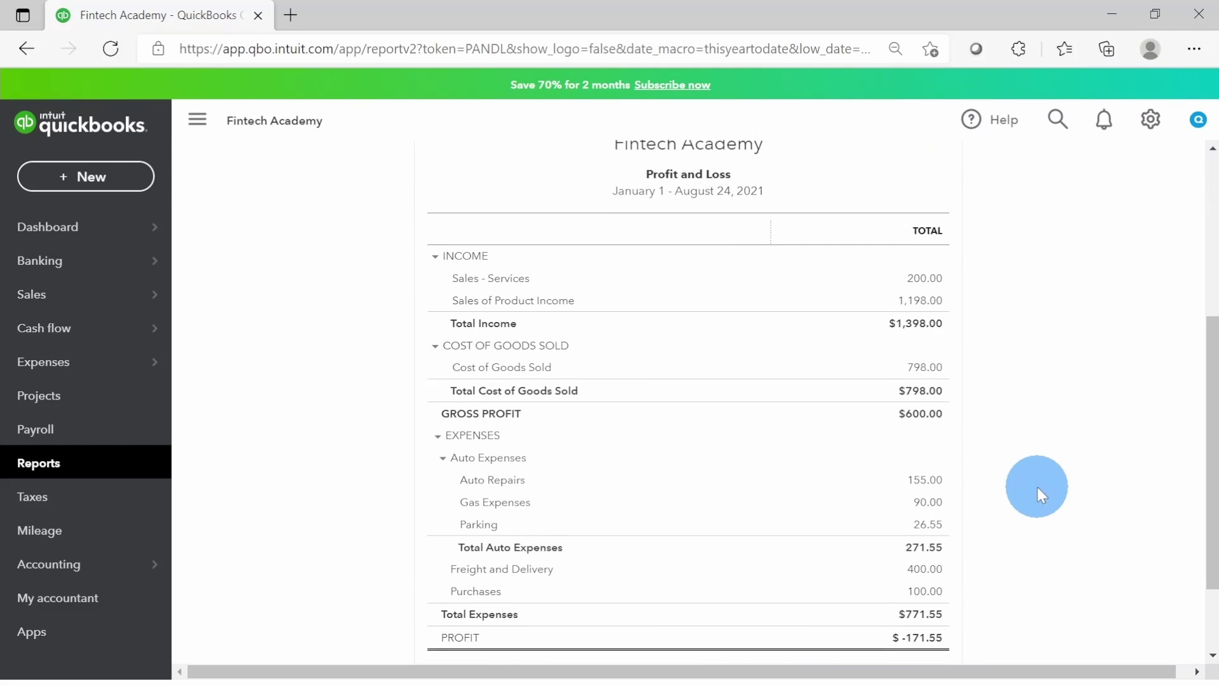
scroll(1037, 486, "down", 2)
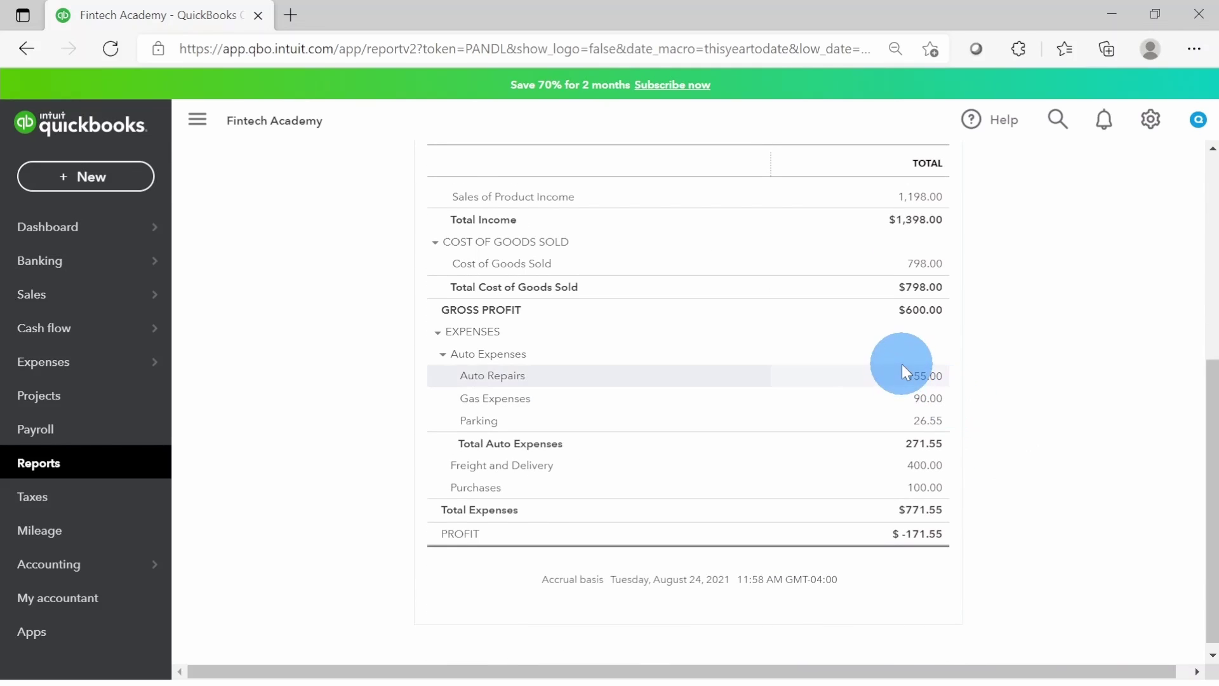